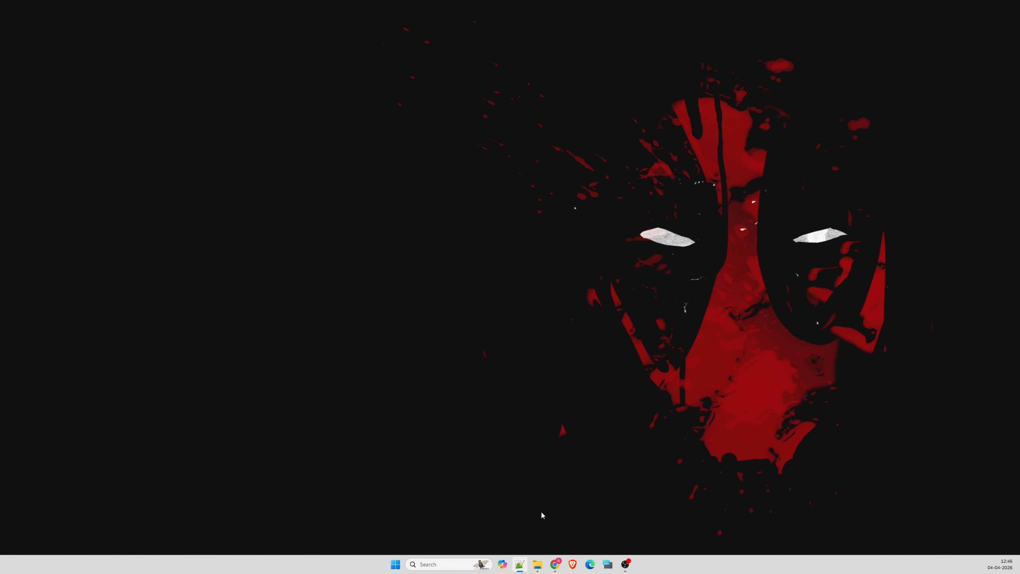
Open Chrome and search Google for "oracle vm virtual box download"
mouse_move(555, 564)
click(603, 518)
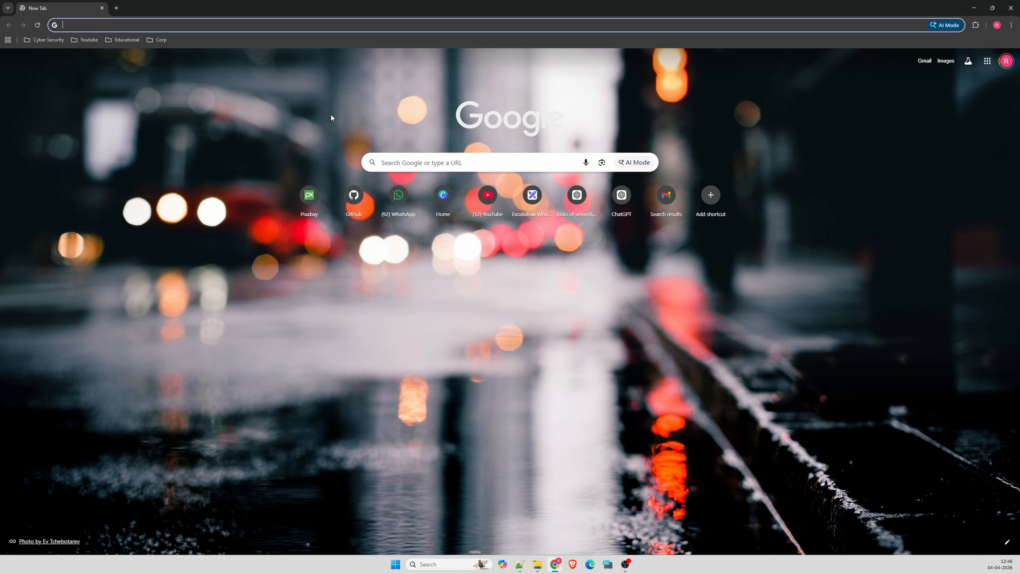
click(325, 26)
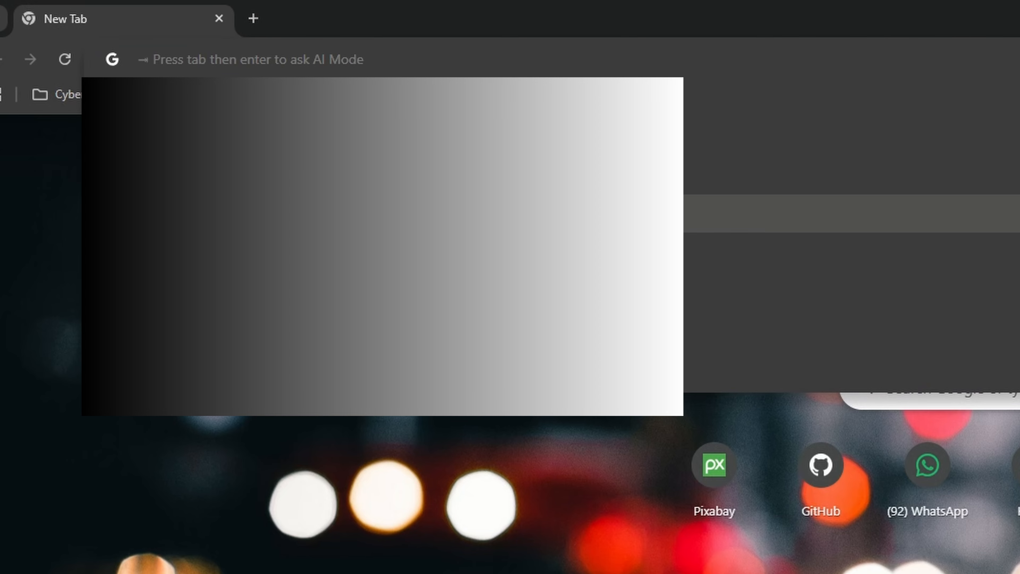
text(oc)
key(BackSpace)
text(racle)
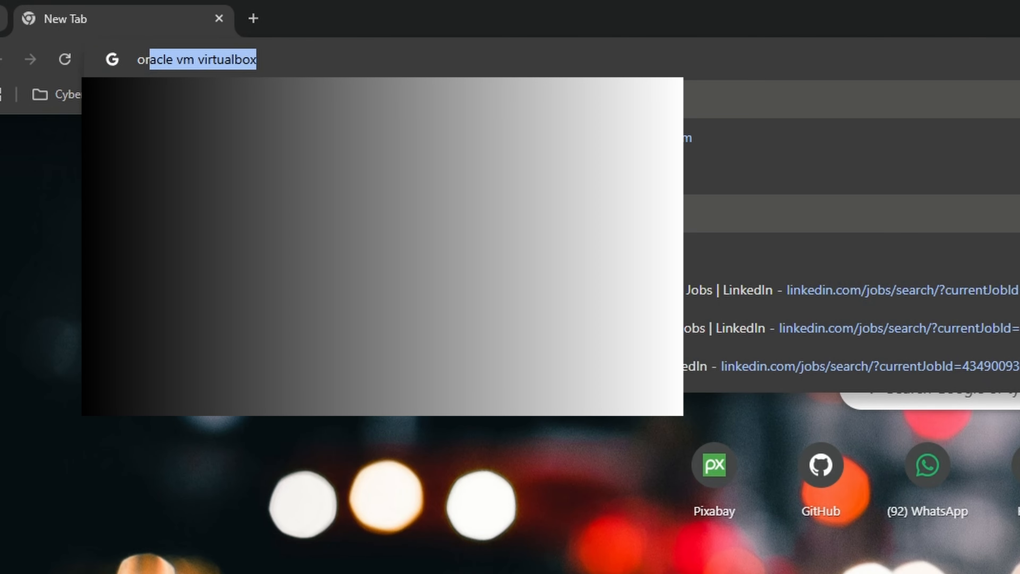
text( vm virtual)
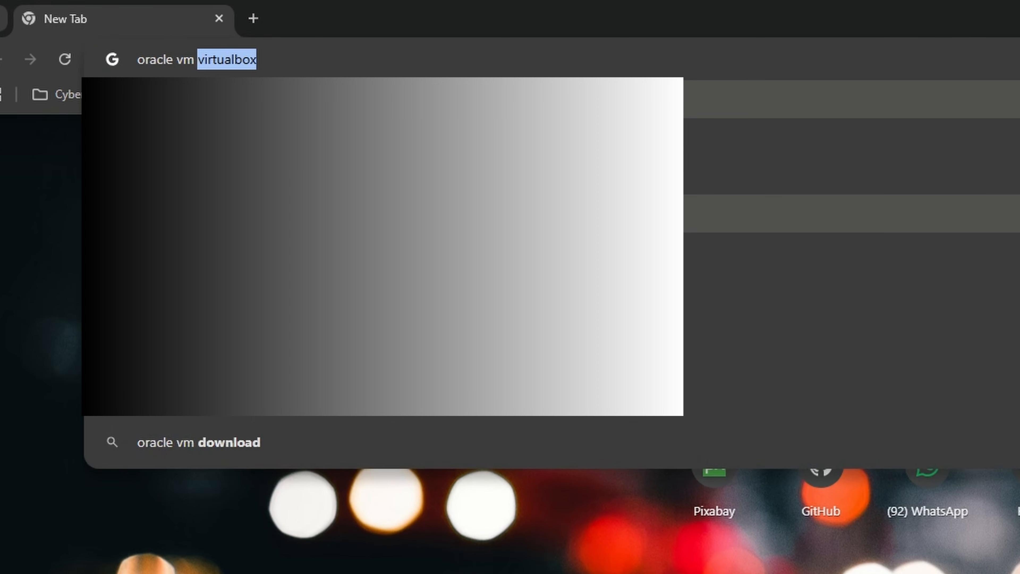
text( bopx)
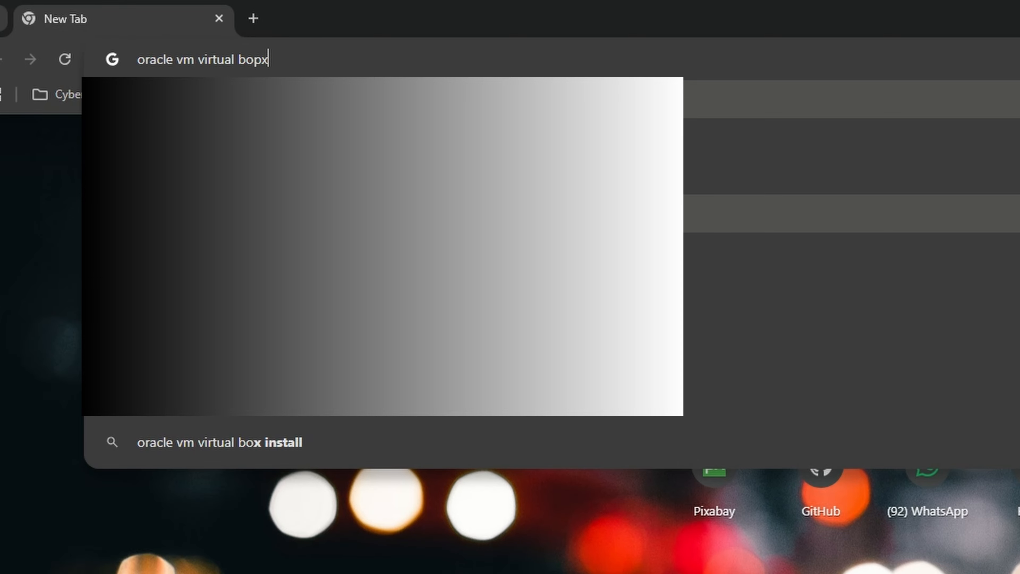
key(BackSpace)
key(BackSpace)
text(x download)
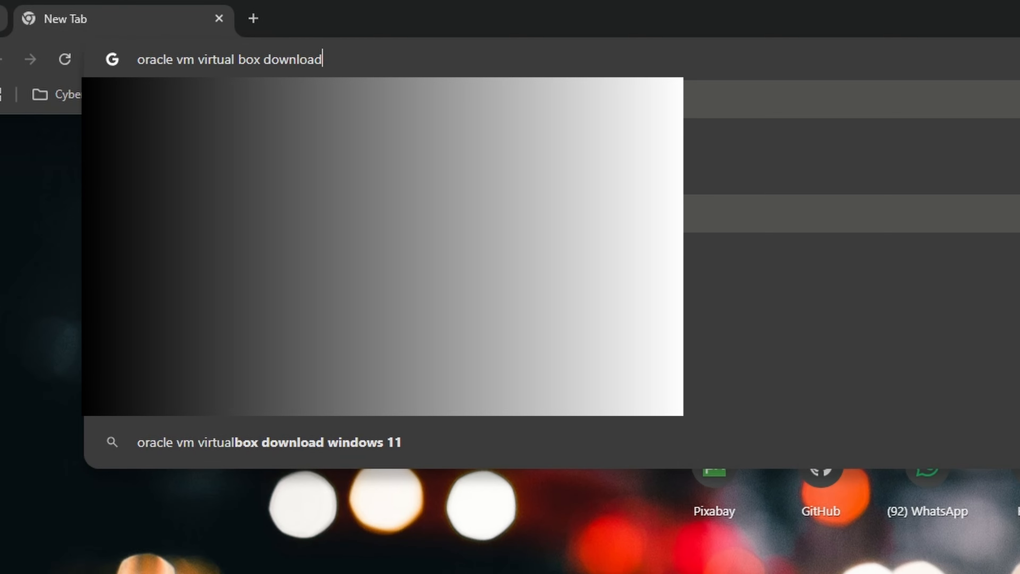
key(Return)
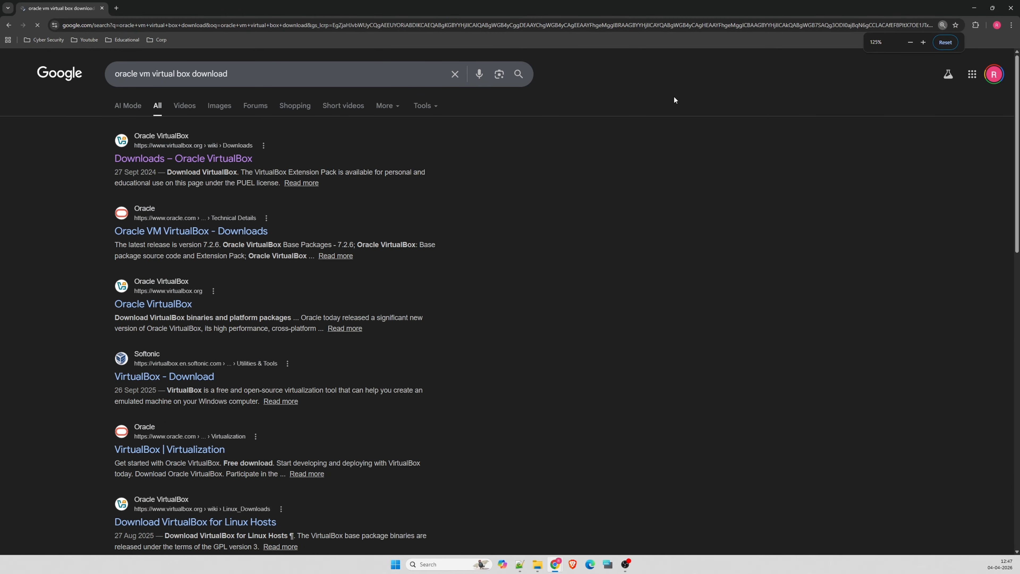
key(ctrl+plus)
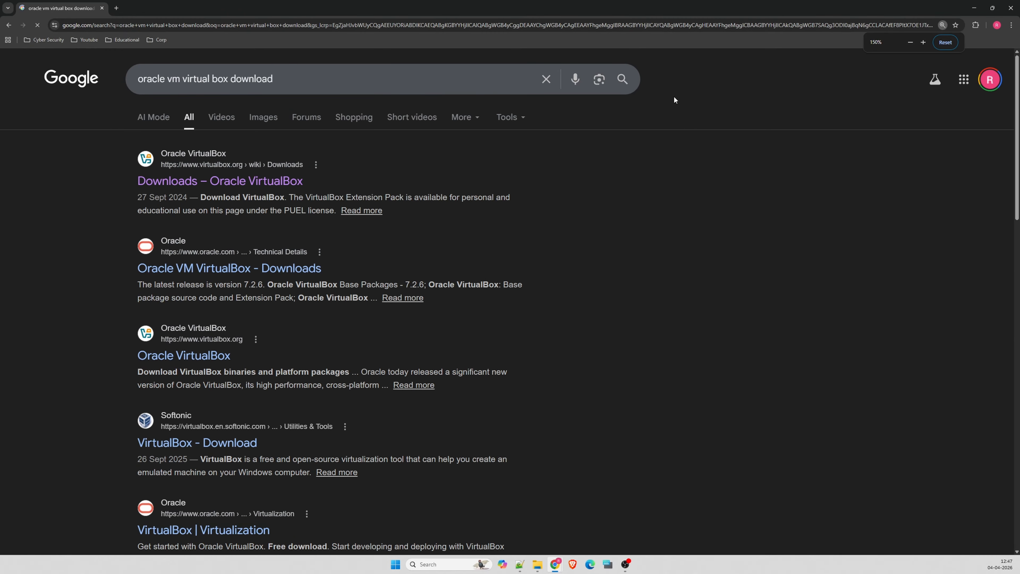
Open the official Oracle VirtualBox Downloads page and download the VirtualBox 7.2.6 platform package for Windows hosts
click(227, 183)
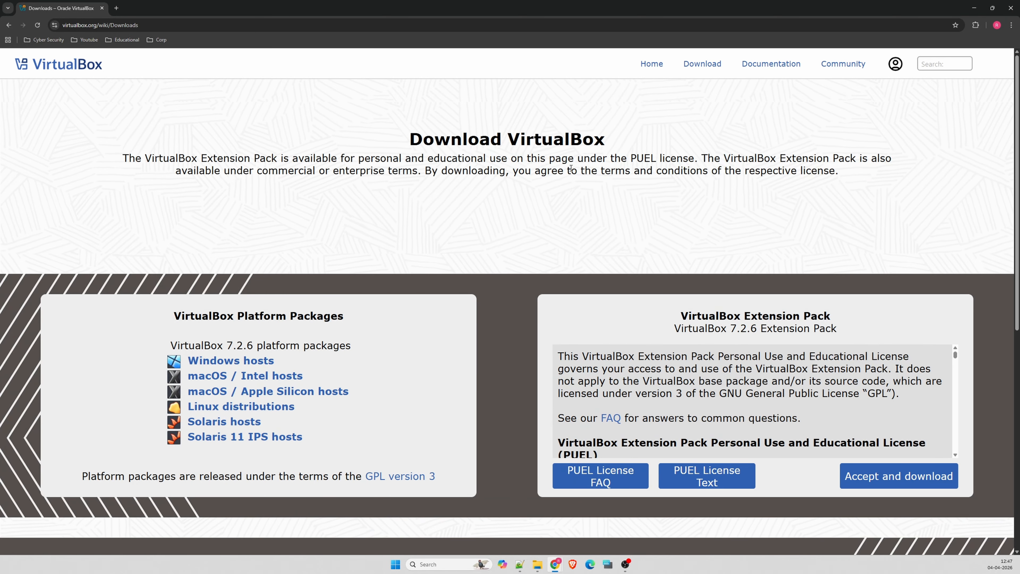
scroll(260, 256, down, 2)
click(253, 282)
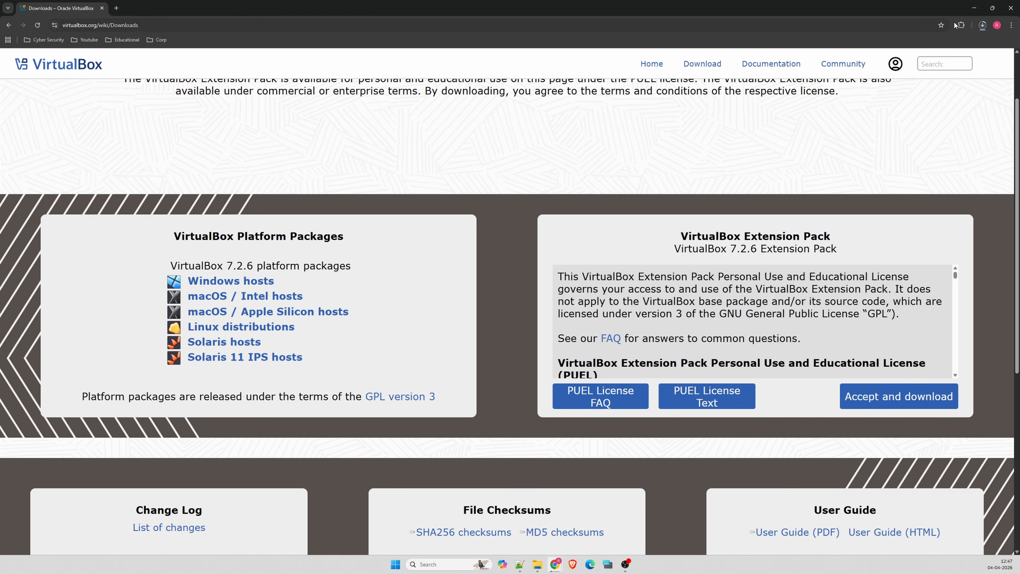
Launch the downloaded VirtualBox 7.2.6 installer and minimize the browser window
click(981, 27)
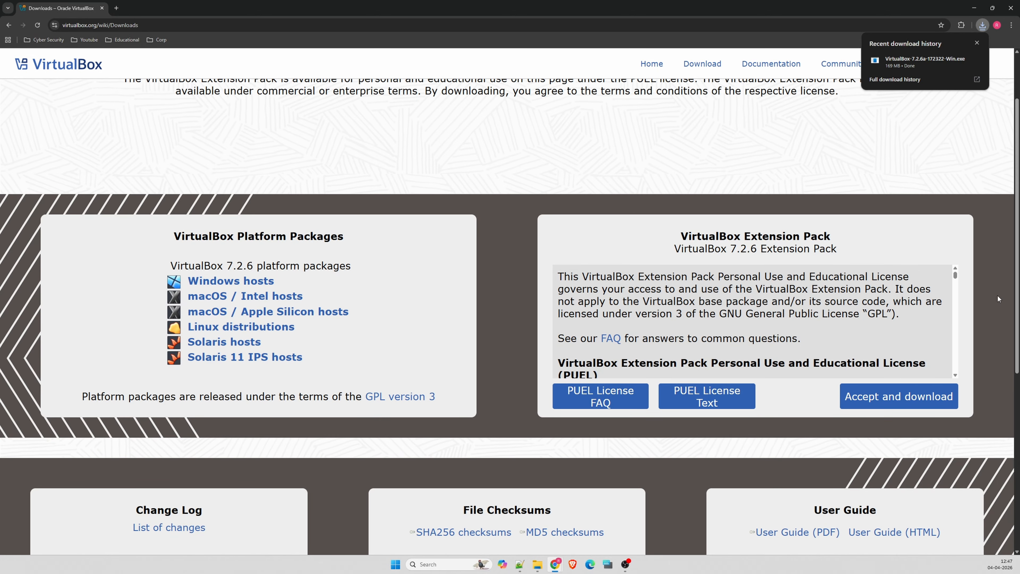
click(915, 64)
click(973, 7)
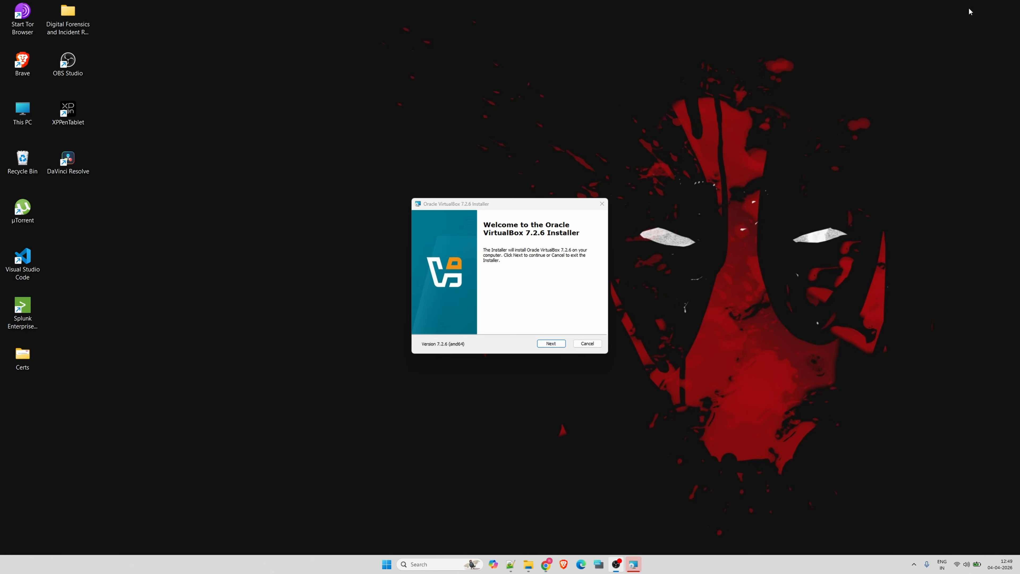
Accept the VirtualBox license agreement and keep the default features and installation location C:\Program Files\Oracle\VirtualBox\
click(543, 345)
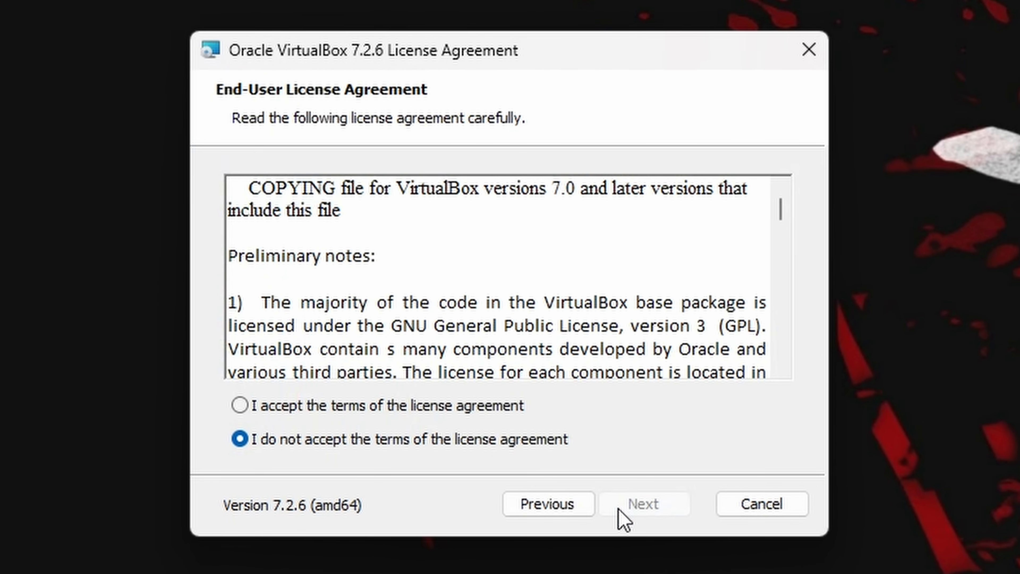
click(311, 407)
click(667, 508)
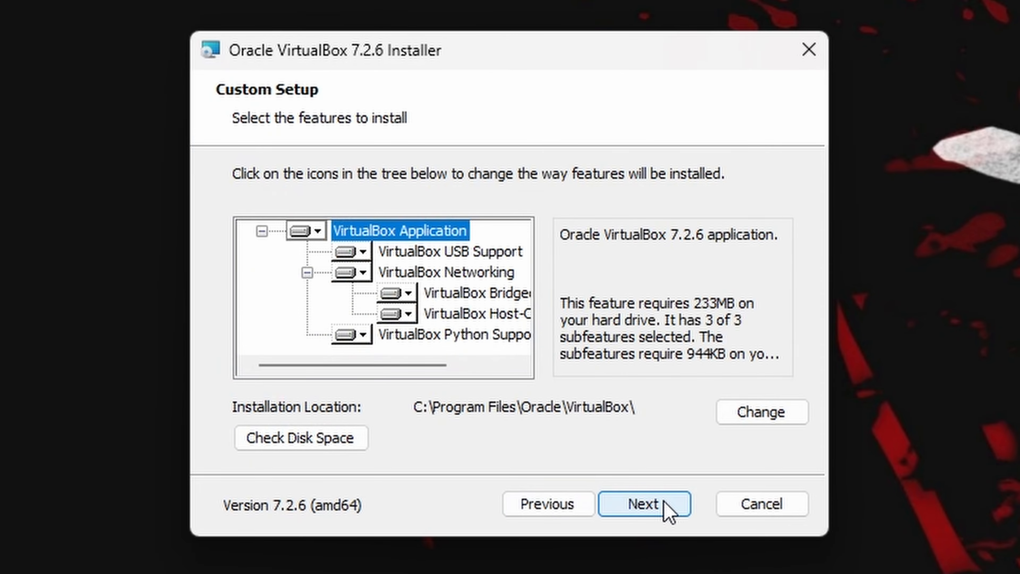
click(665, 507)
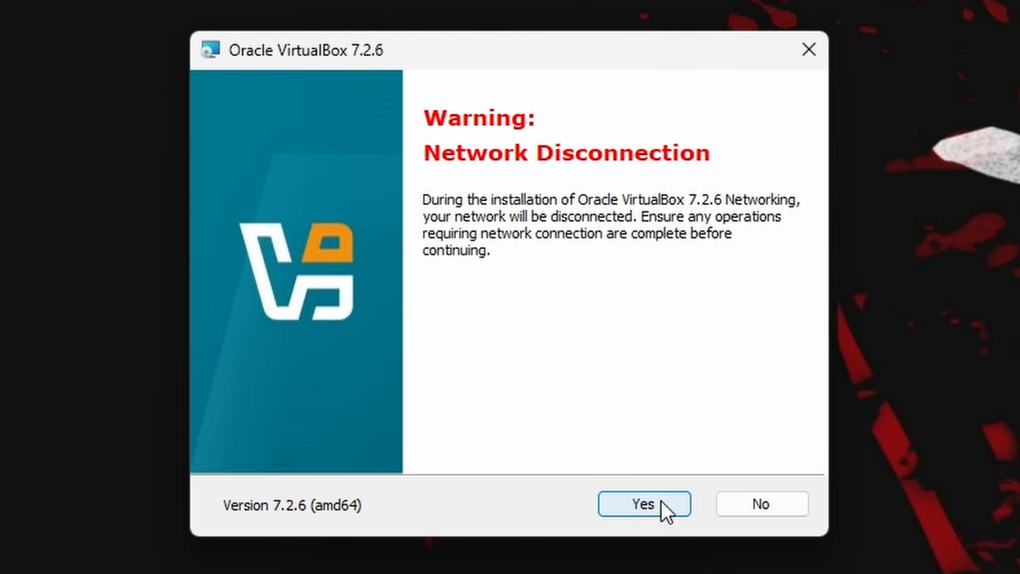
Accept the network disconnection, install VirtualBox with all three startup options enabled, and close VirtualBox Manager once it opens
click(663, 503)
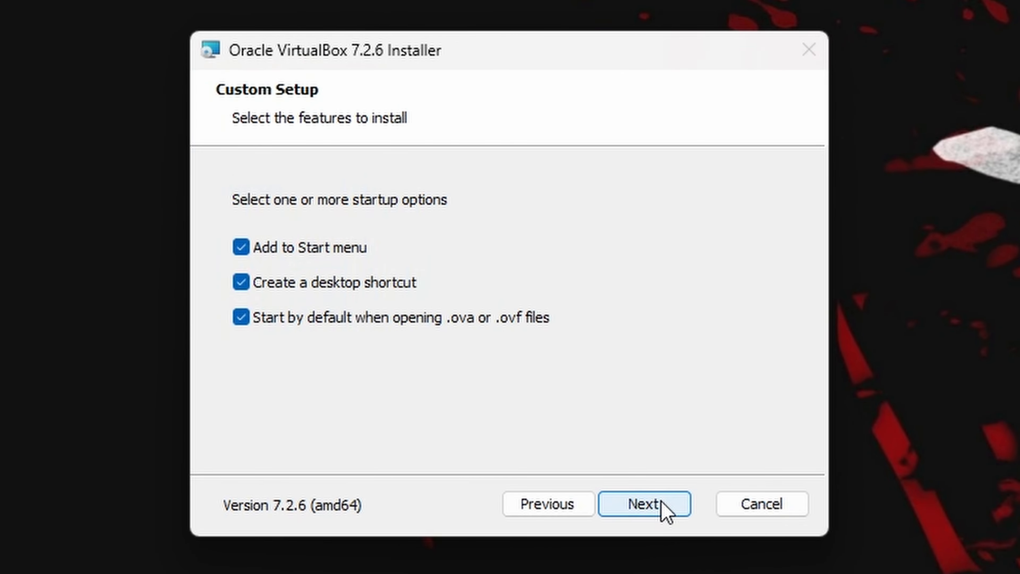
click(663, 505)
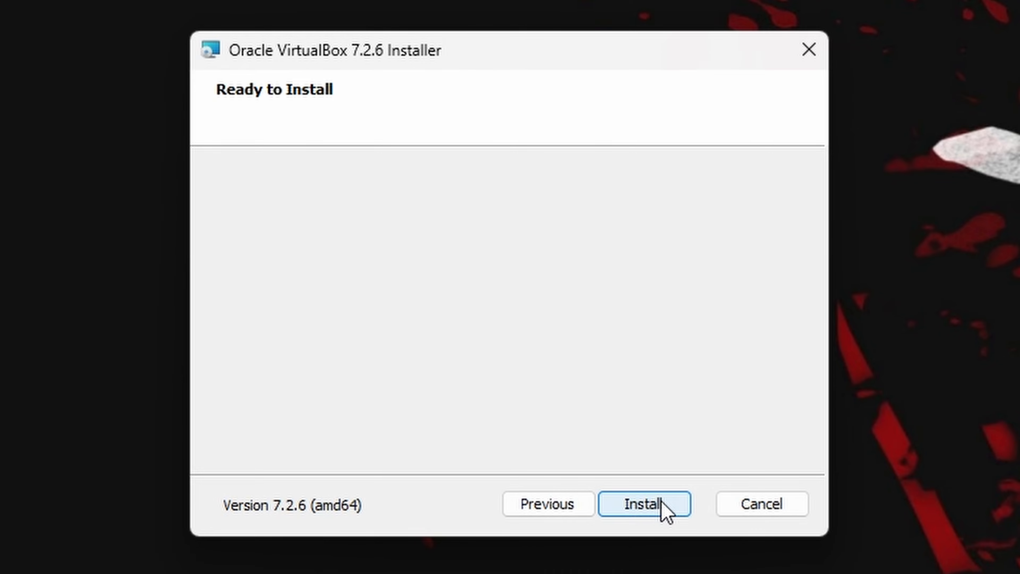
click(663, 505)
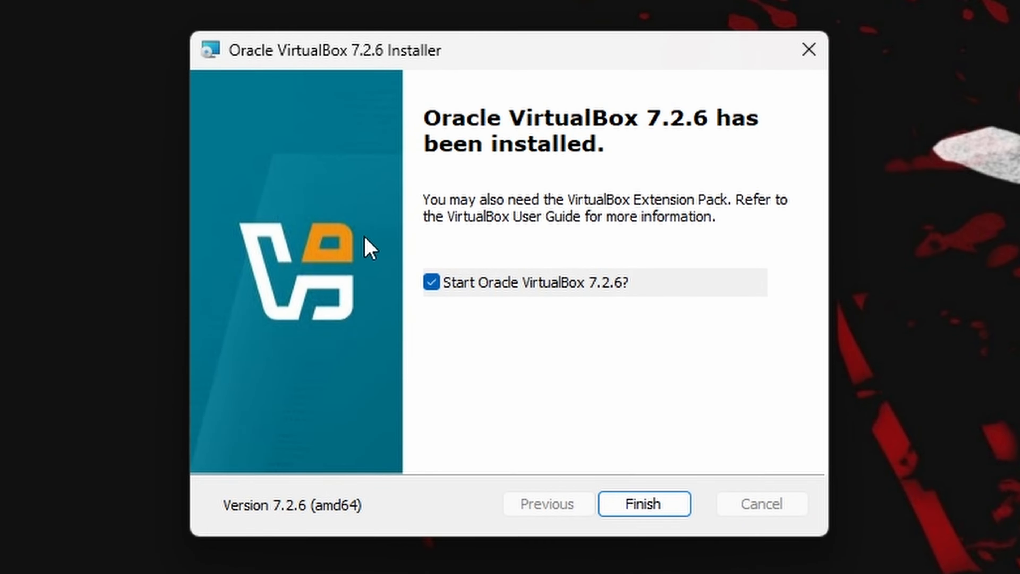
click(641, 505)
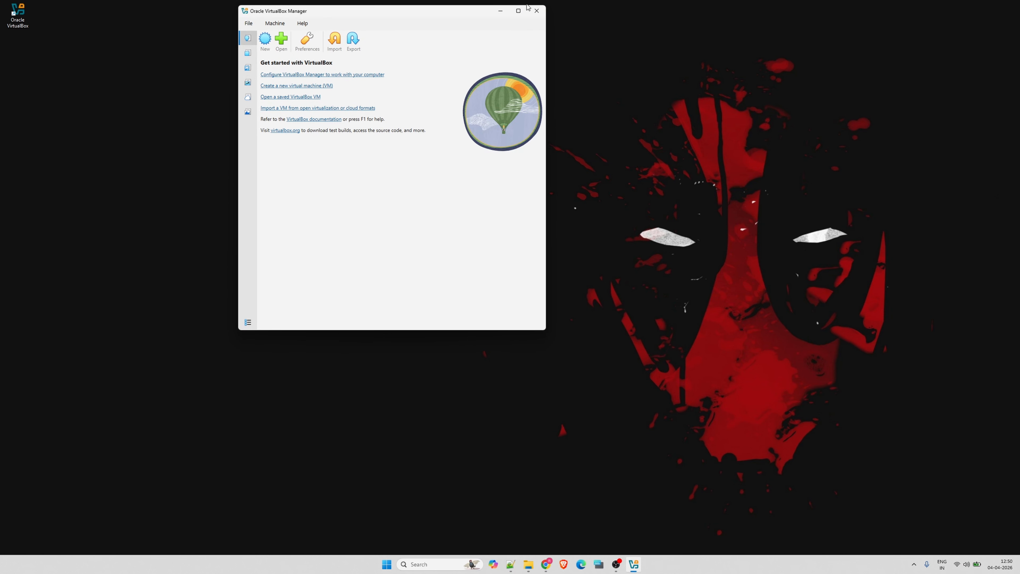
click(535, 12)
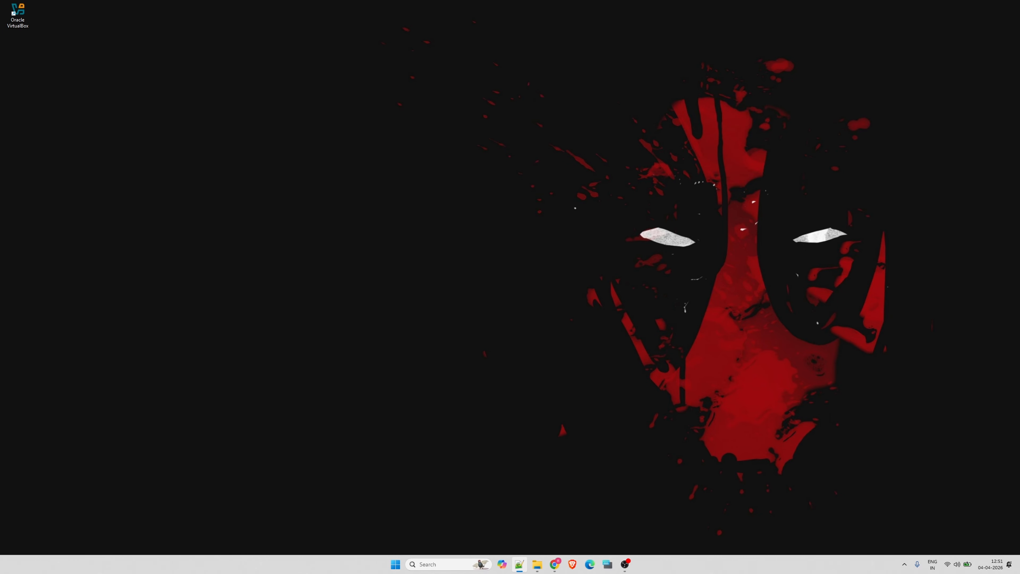
Check the CPU virtualization status in Task Manager's performance view, and close Task Manager
right_click(670, 560)
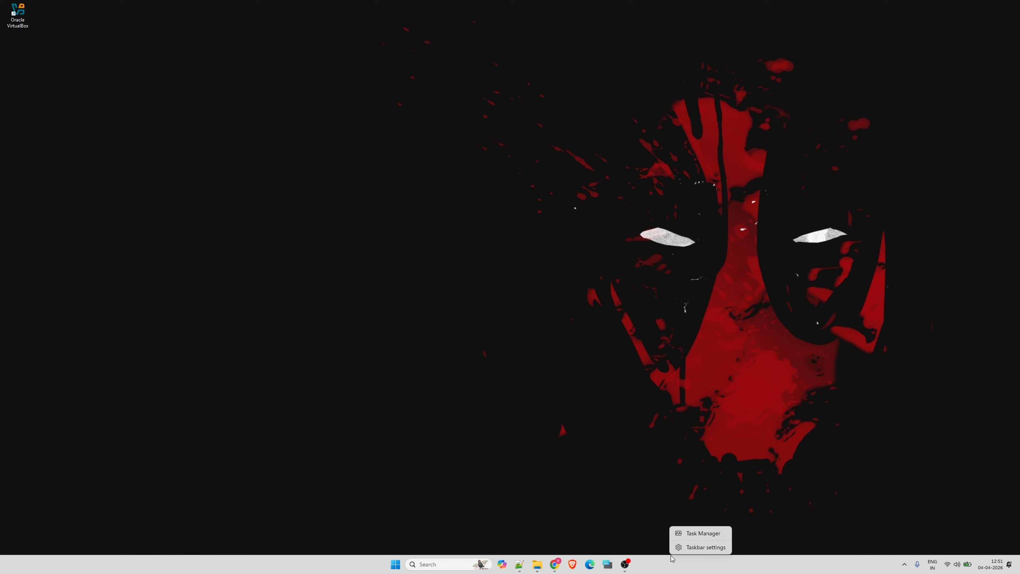
click(698, 538)
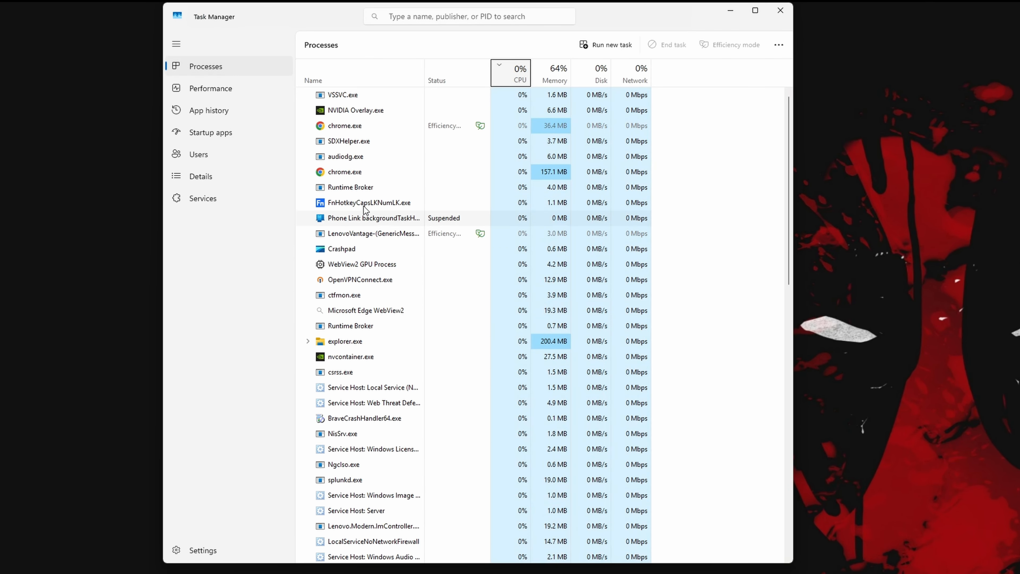
click(212, 96)
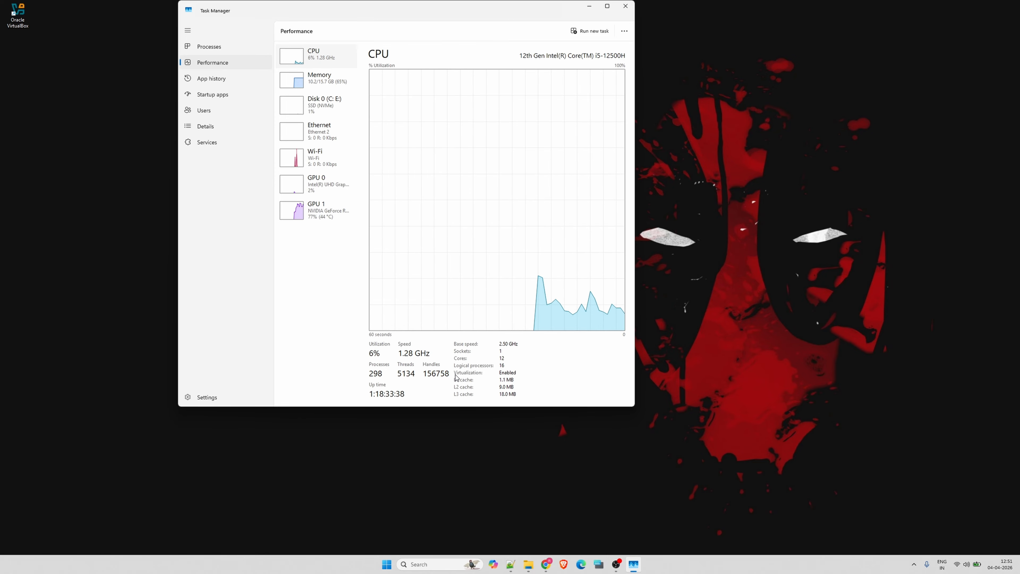
click(620, 12)
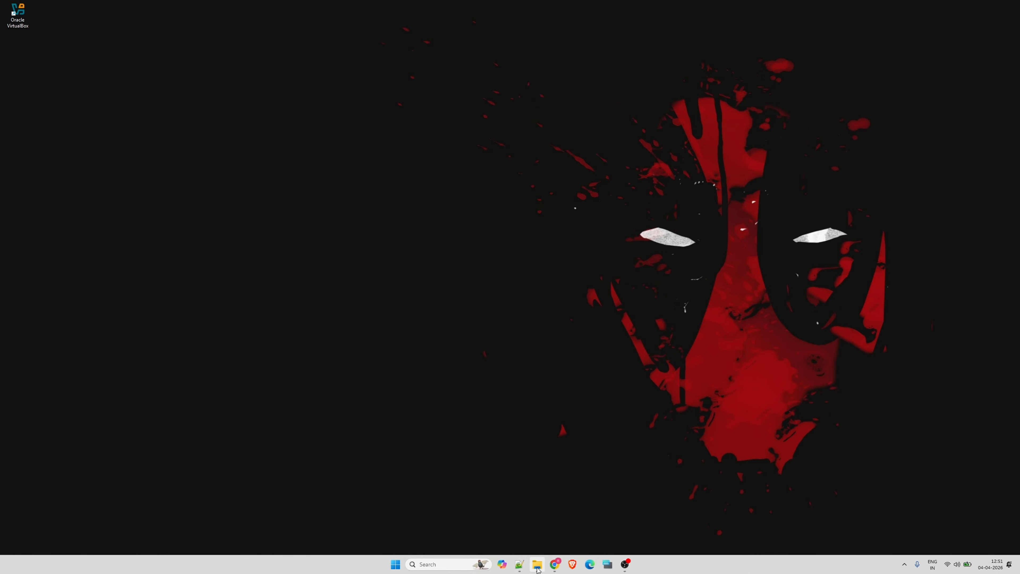
Create a folder named DFIR-Lab on Local Disk (E:) in File Explorer and open it
mouse_move(538, 569)
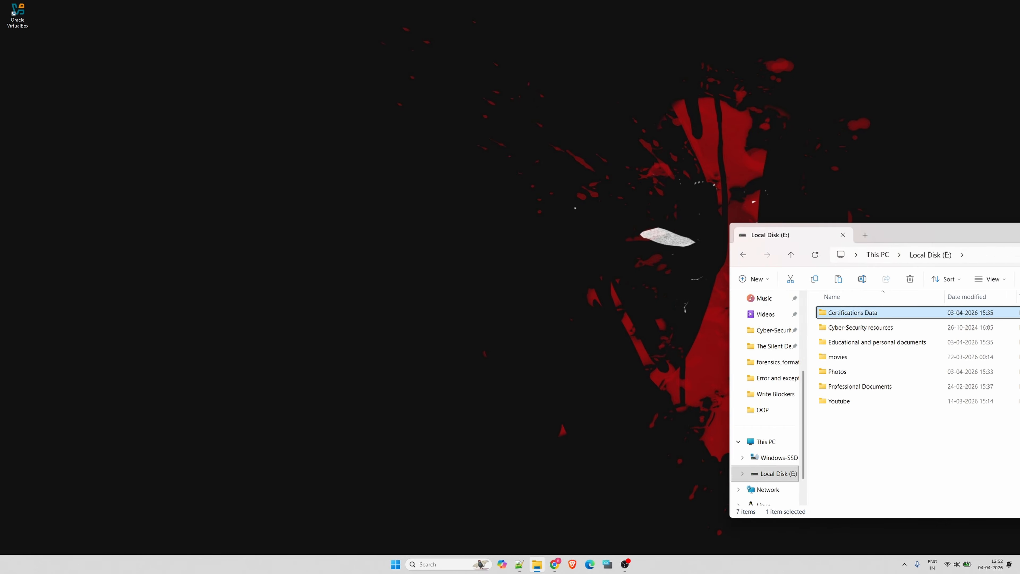
right_click(820, 409)
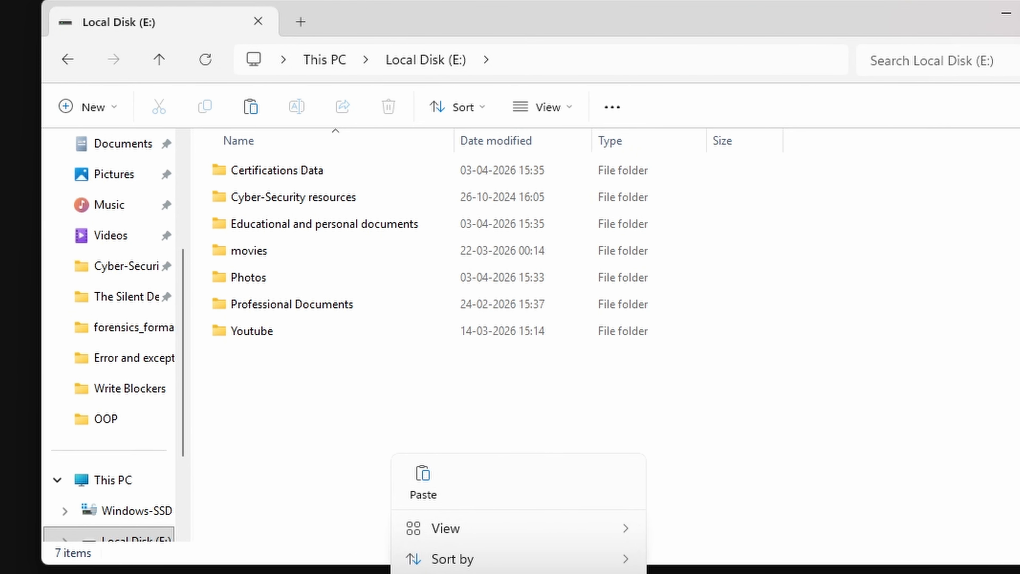
key(ctrl+shift+n)
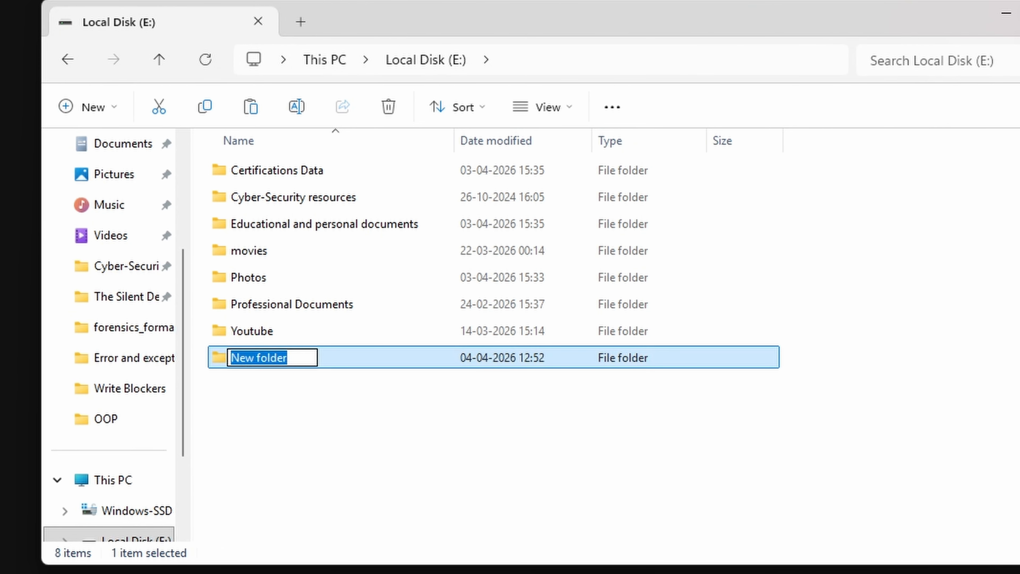
text(DFIR)
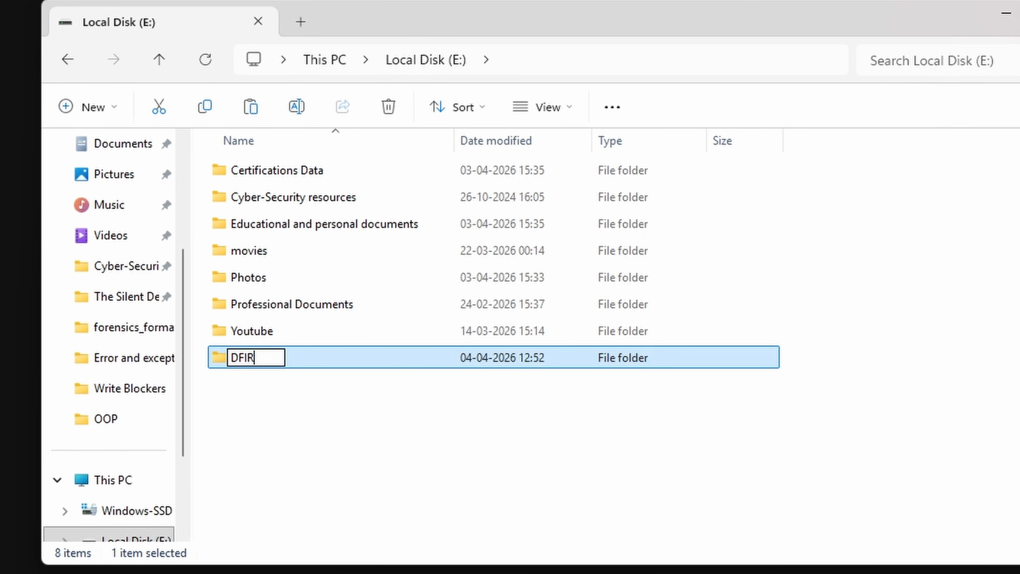
text(-Lab)
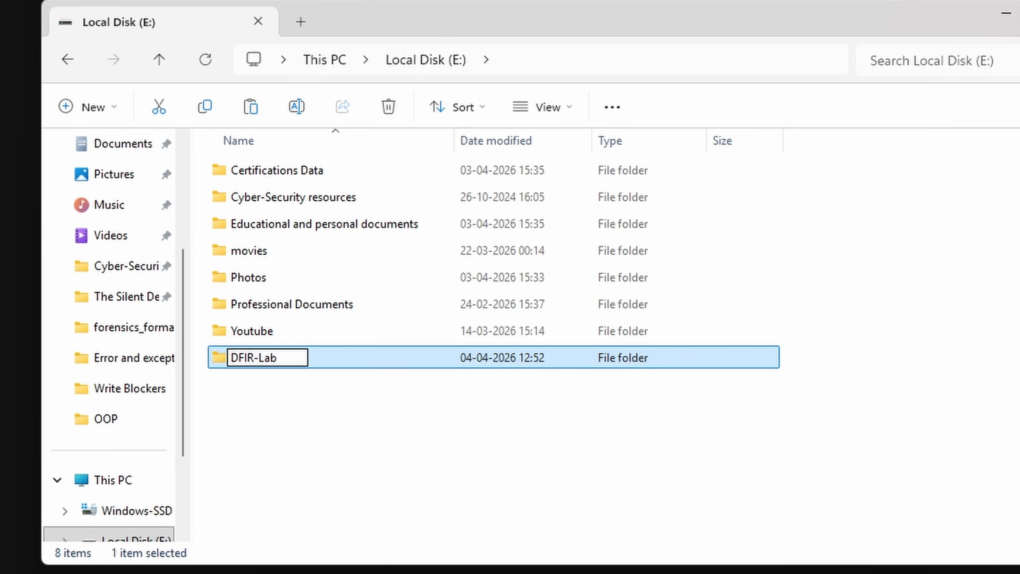
key(Return)
key(Return)
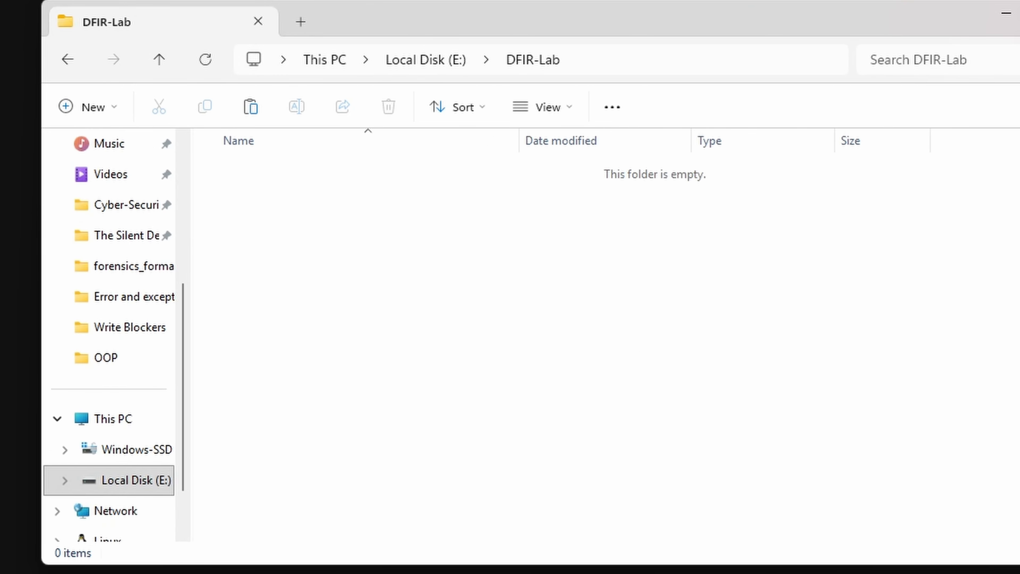
Create a subfolder named VMs inside the DFIR-Lab folder
right_click(487, 262)
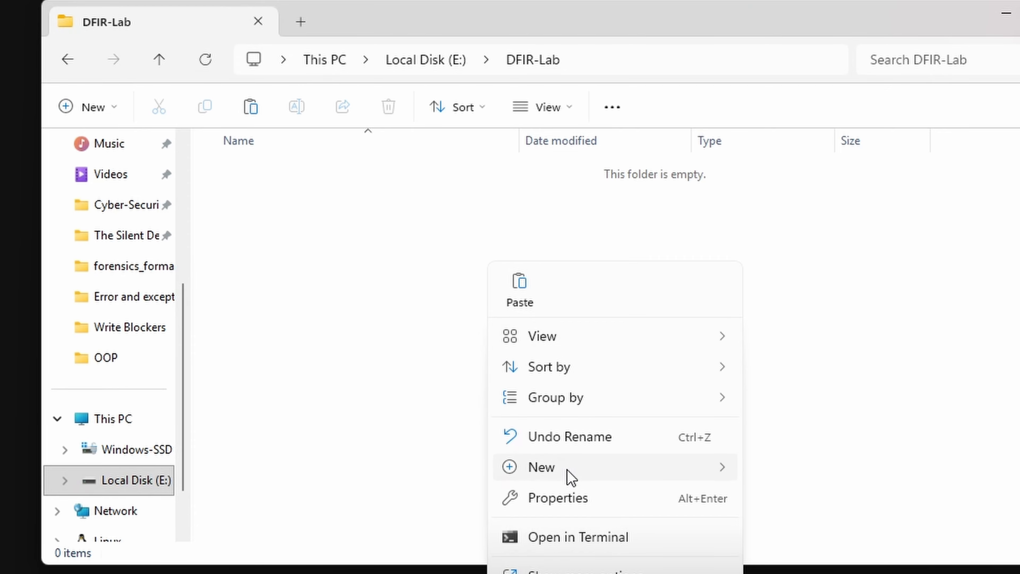
mouse_move(578, 474)
click(828, 471)
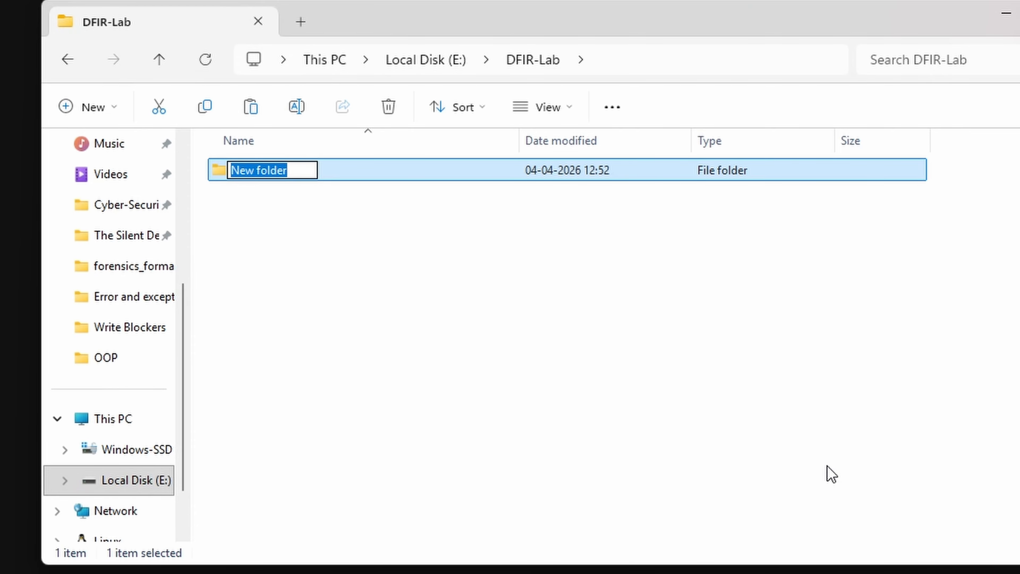
text(VMs)
key(Return)
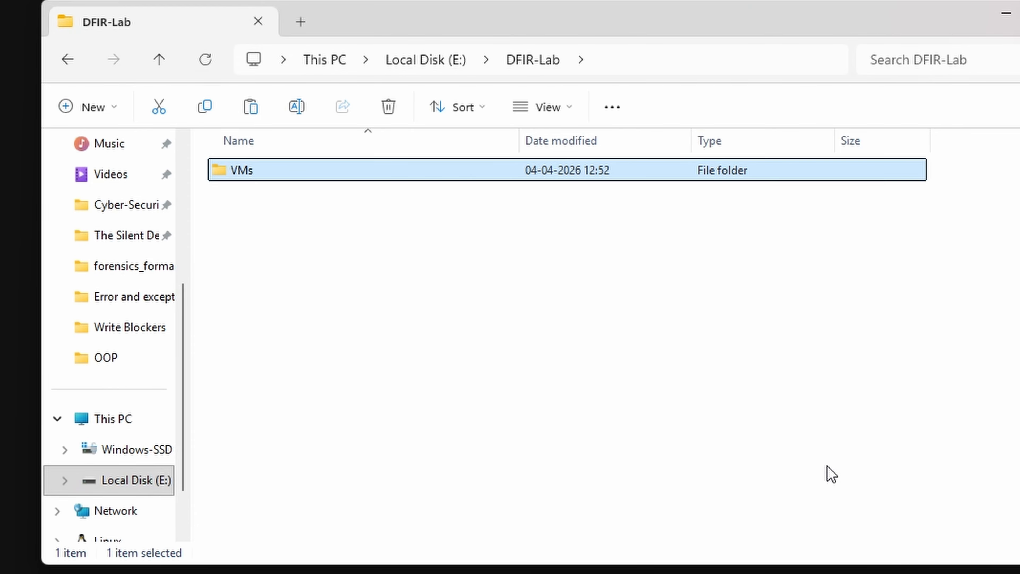
Create a second subfolder named Images inside the DFIR-Lab folder
right_click(429, 290)
mouse_move(497, 504)
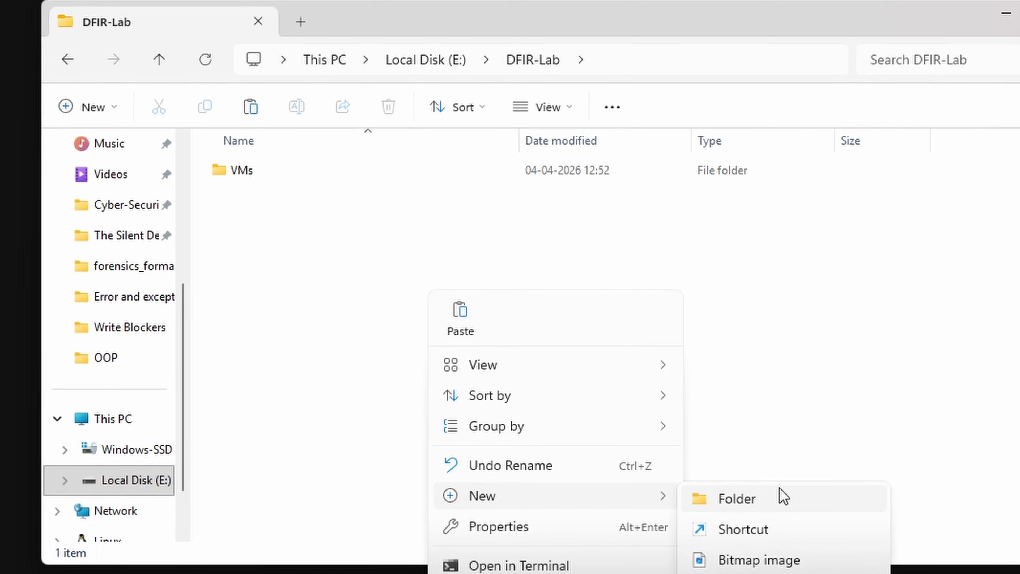
click(783, 496)
text(Image)
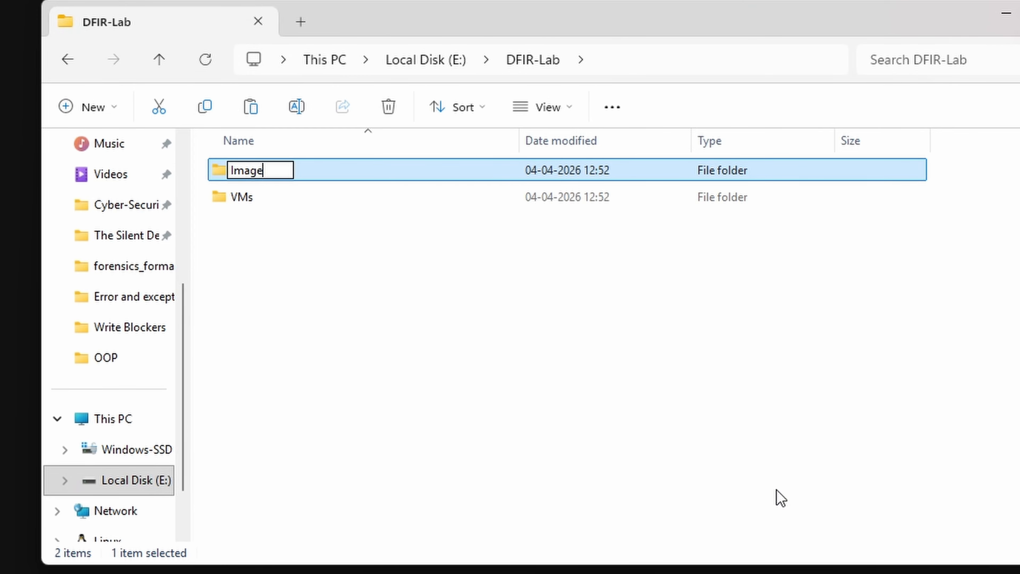
text(s)
key(Return)
click(610, 421)
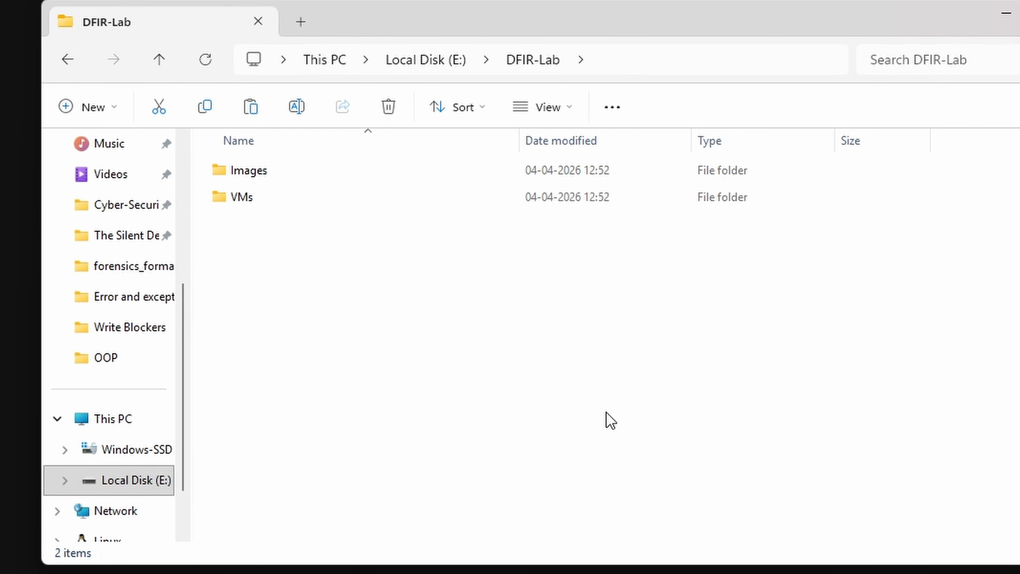
Create a third subfolder named Evidence inside the DFIR-Lab folder, and close File Explorer
right_click(610, 421)
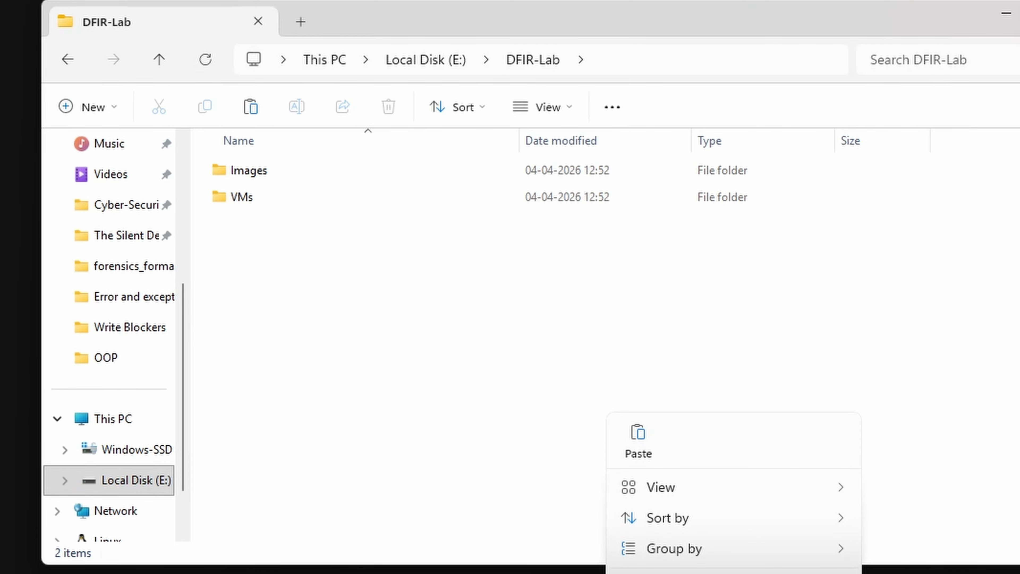
key(ctrl+shift+n)
text(Evide)
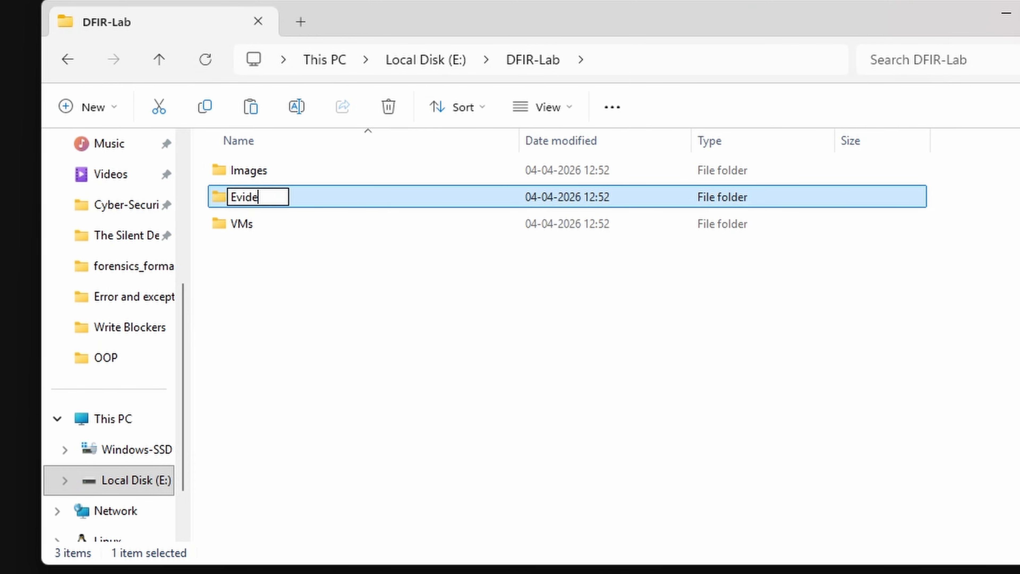
text(nce)
key(Return)
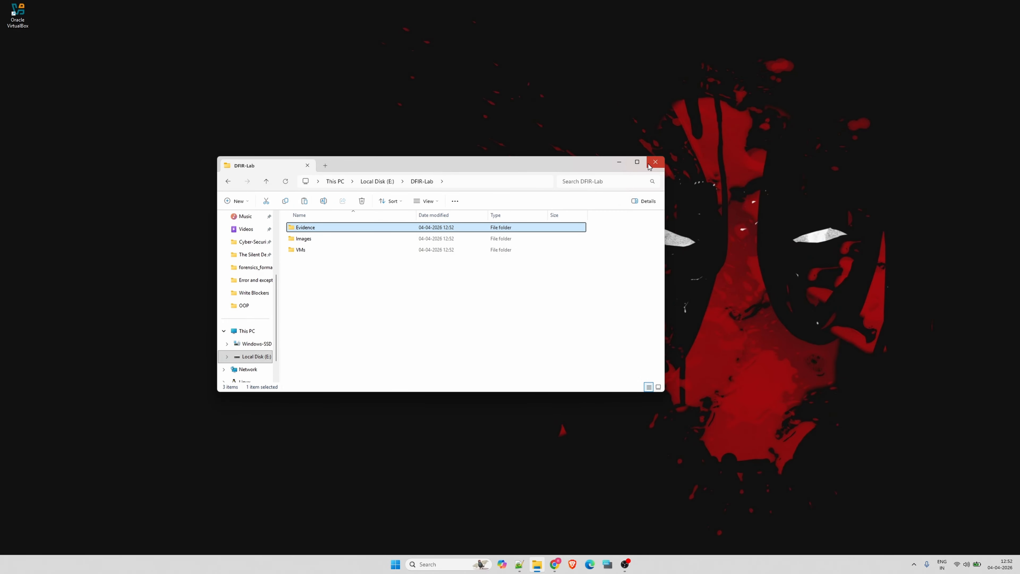
click(655, 163)
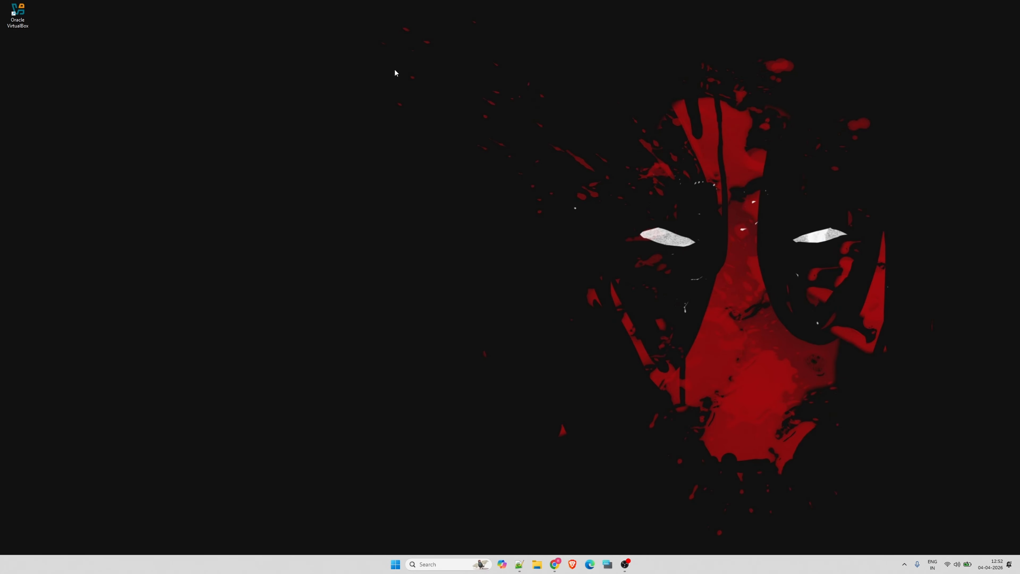
Launch Oracle VirtualBox from the desktop, move its window towards the middle of the screen, and open the Preferences
double_click(26, 23)
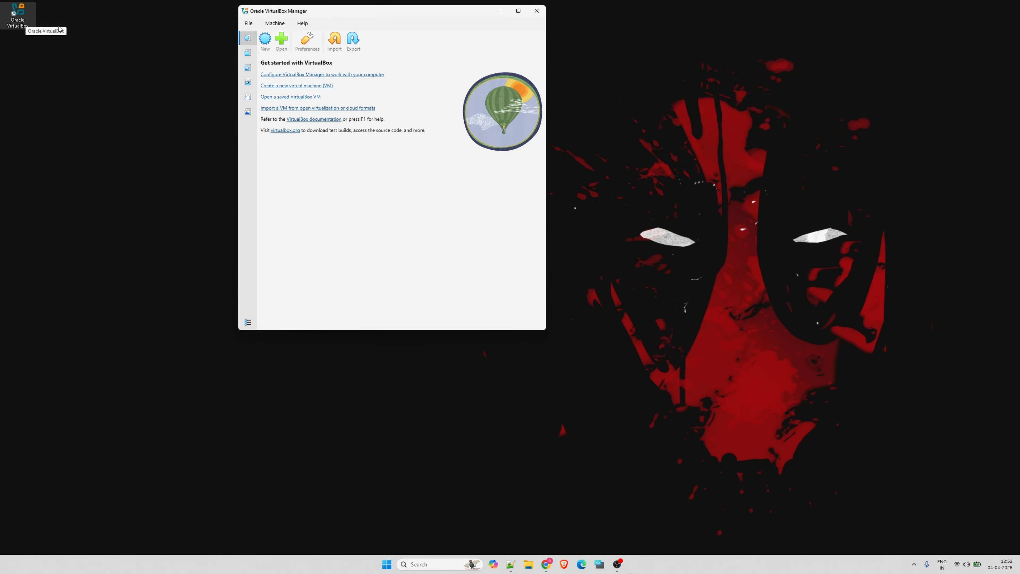
drag(436, 15, 541, 57)
click(622, 55)
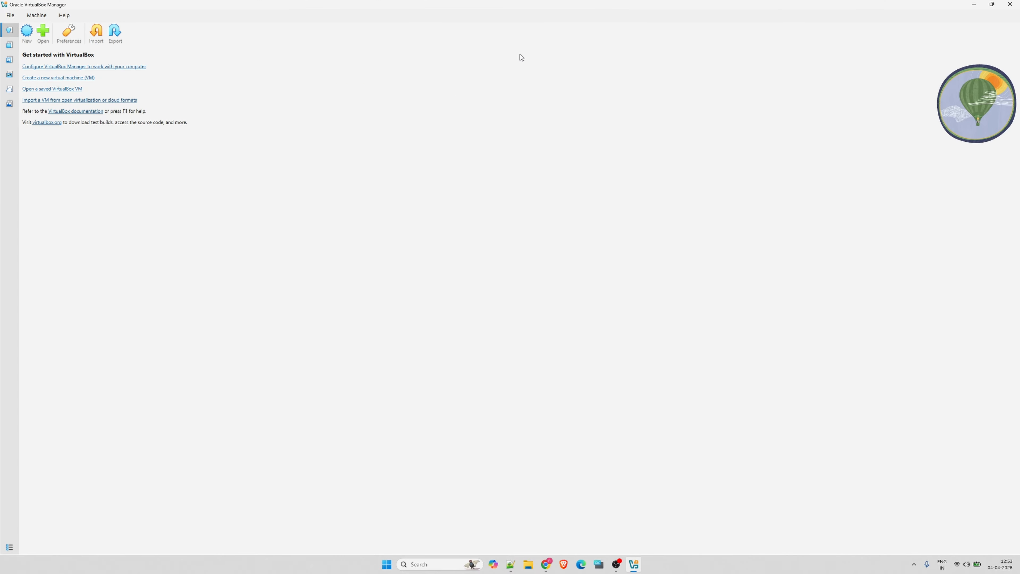
drag(316, 4, 498, 106)
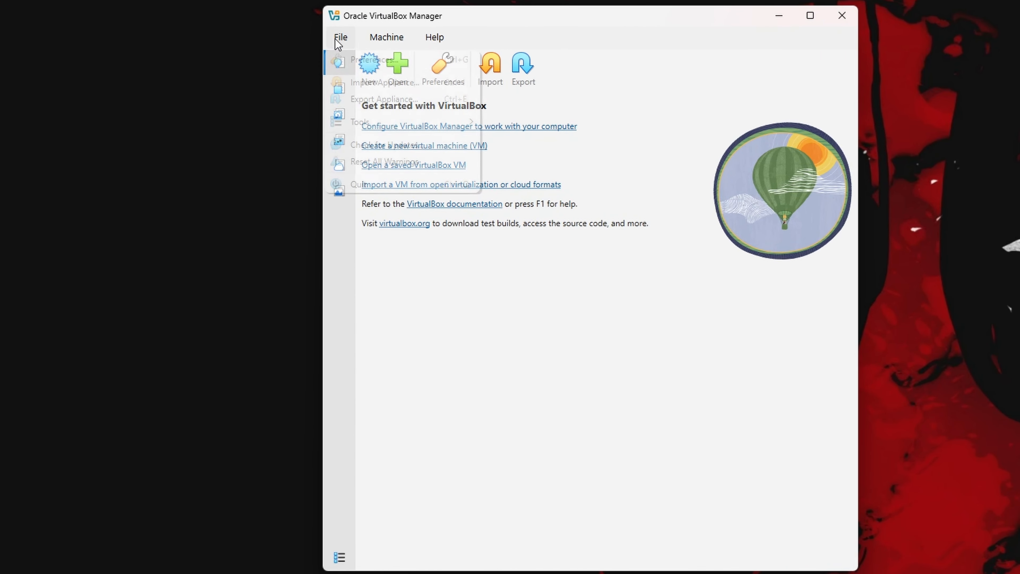
click(412, 119)
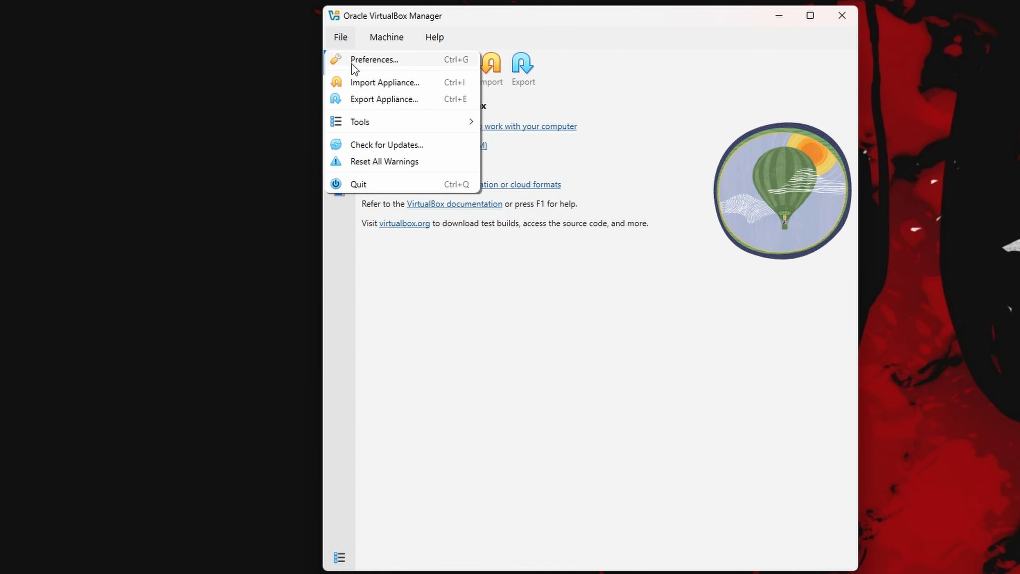
click(366, 61)
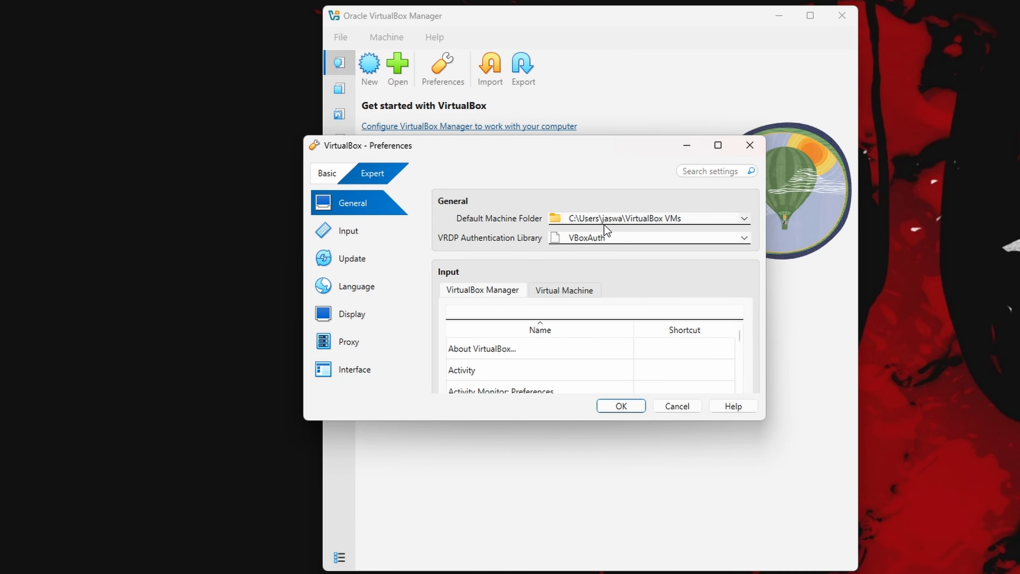
Set the Default Machine Folder to E:\DFIR-Lab\VMs, save the preferences and close VirtualBox Manager
click(744, 218)
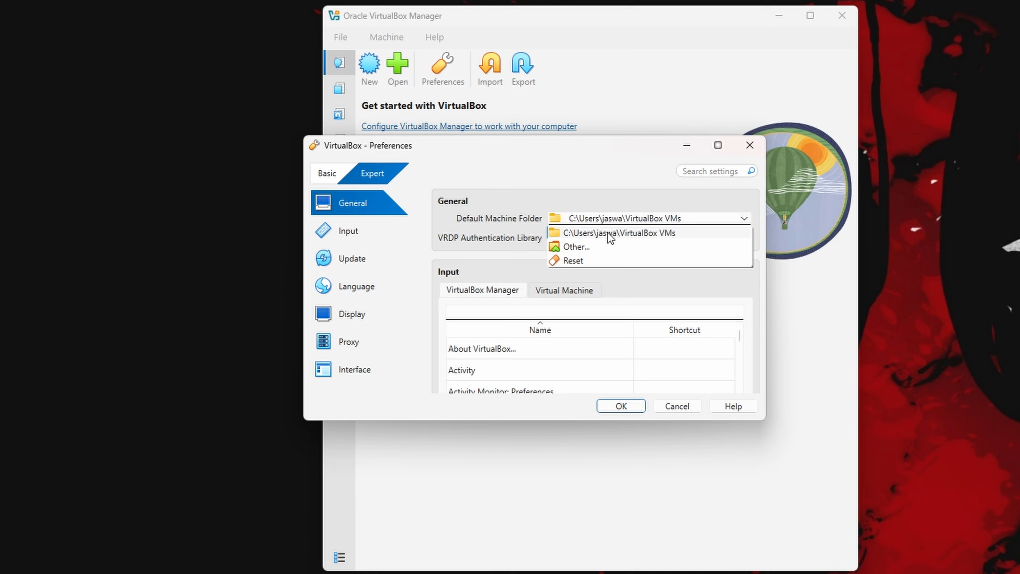
click(575, 246)
scroll(360, 358, down, 5)
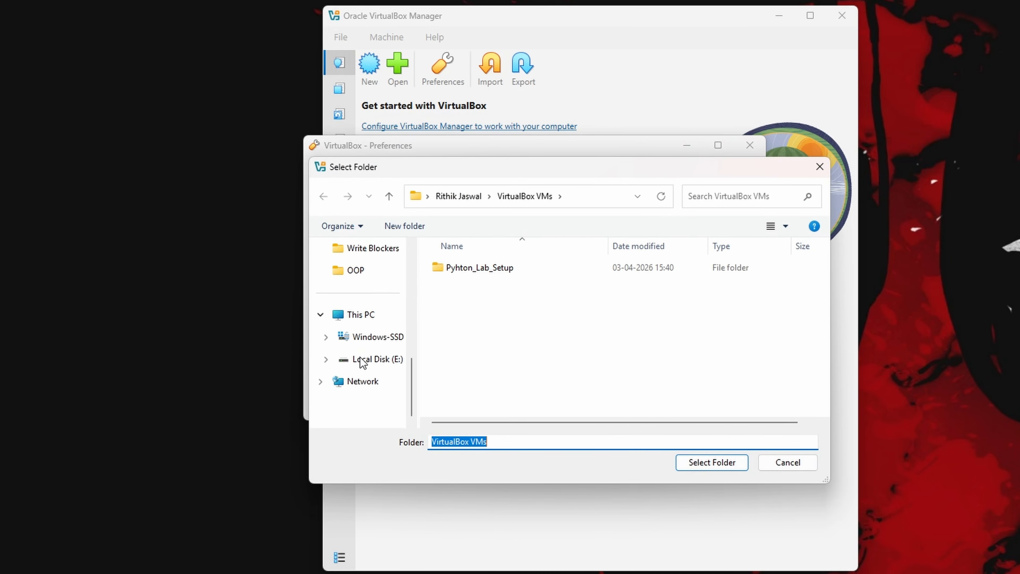
click(362, 360)
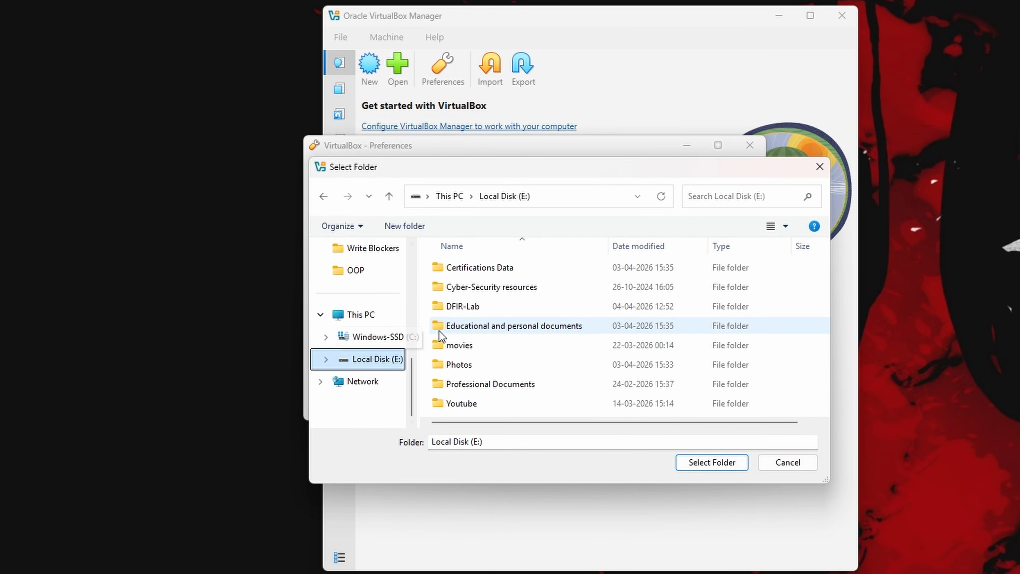
double_click(489, 309)
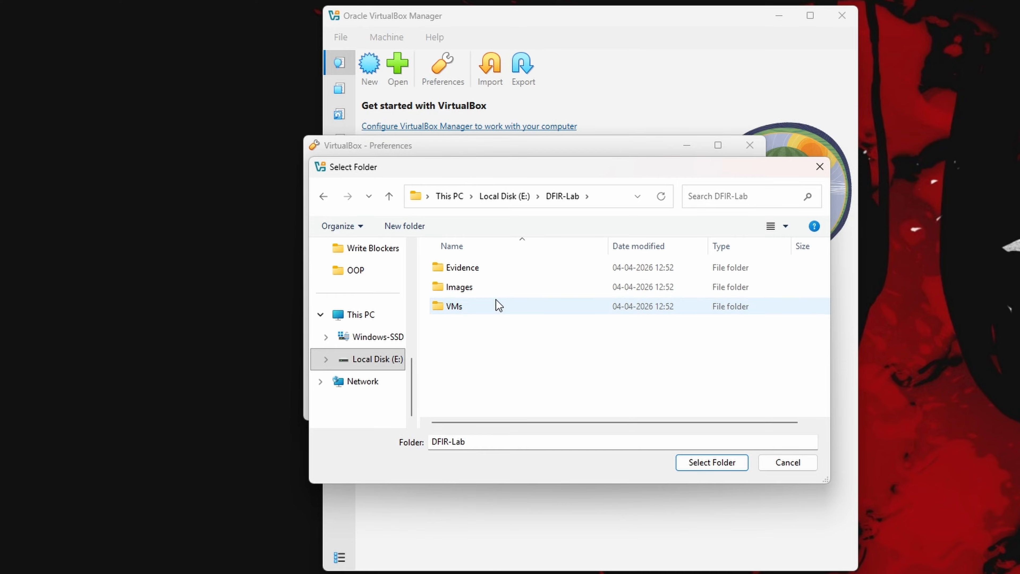
click(496, 305)
double_click(556, 310)
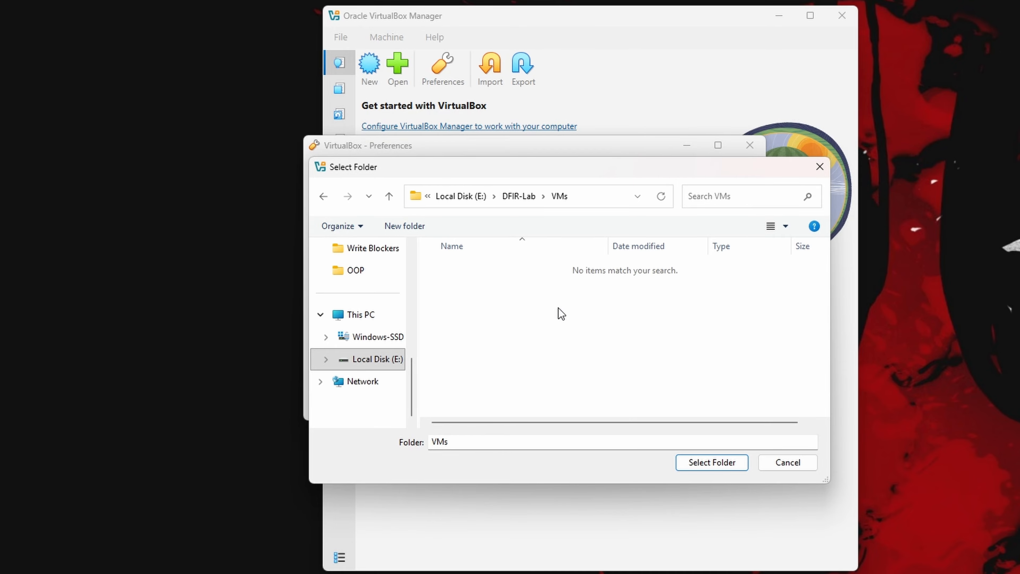
click(719, 462)
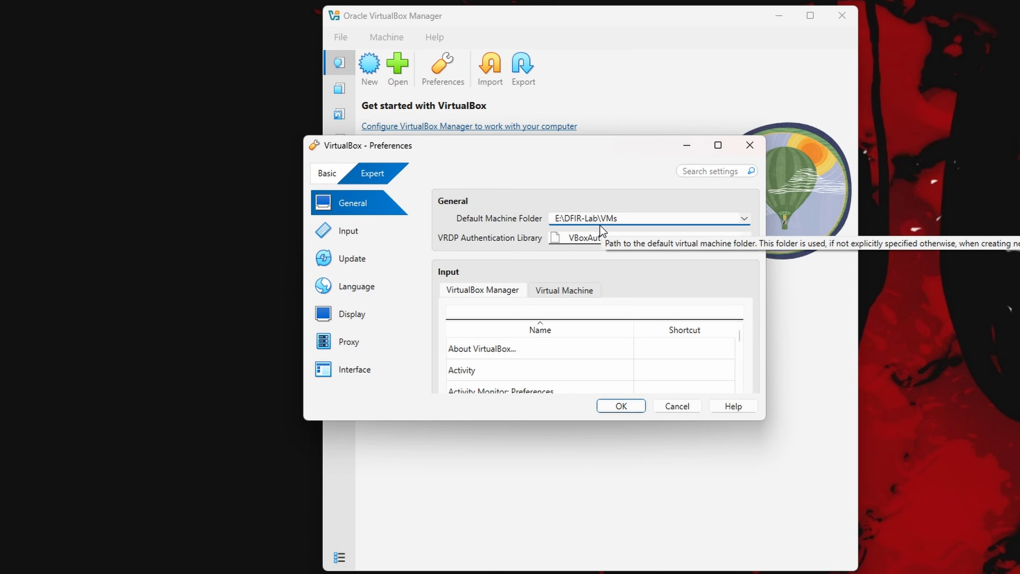
click(620, 407)
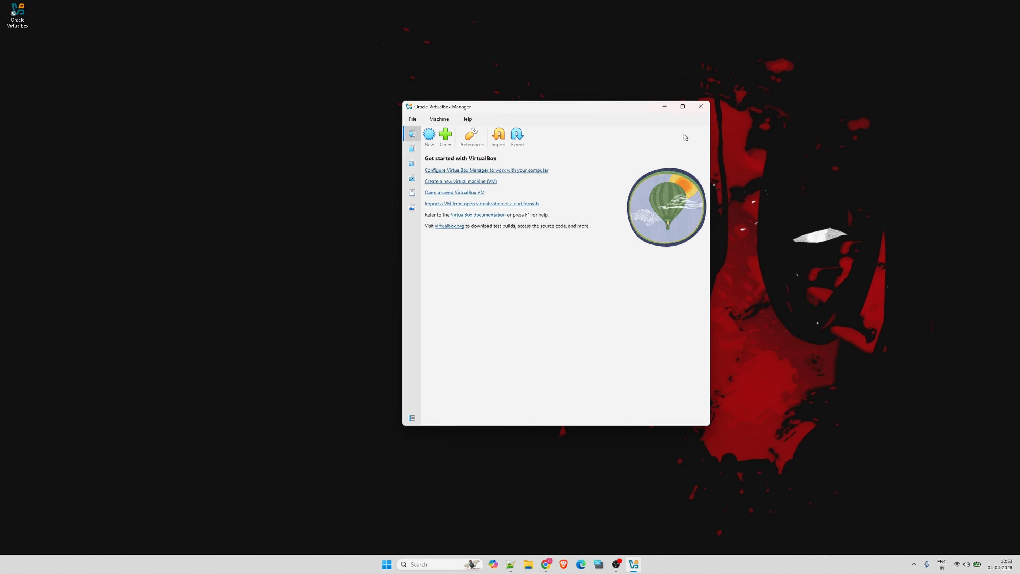
click(784, 52)
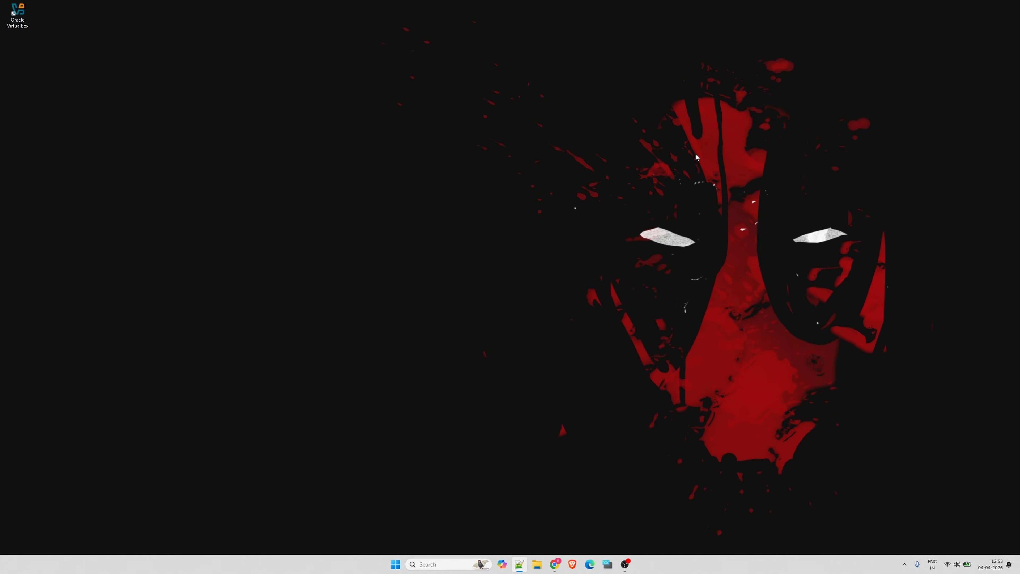
Switch to Chrome, search Google for "windows 11 iso file" in a new tab, and open Microsoft's Download Windows 11 page
mouse_move(549, 561)
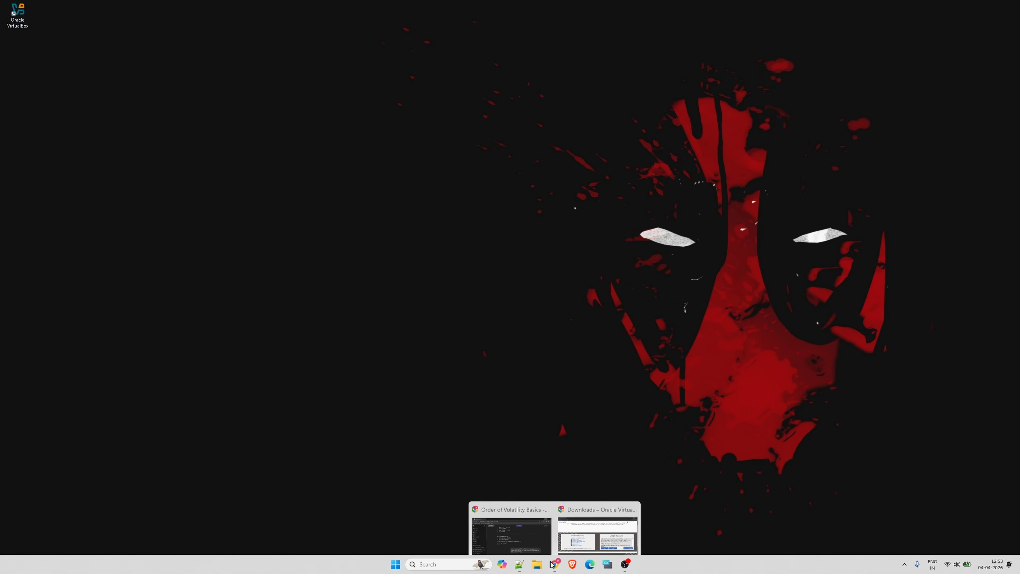
click(511, 524)
click(119, 11)
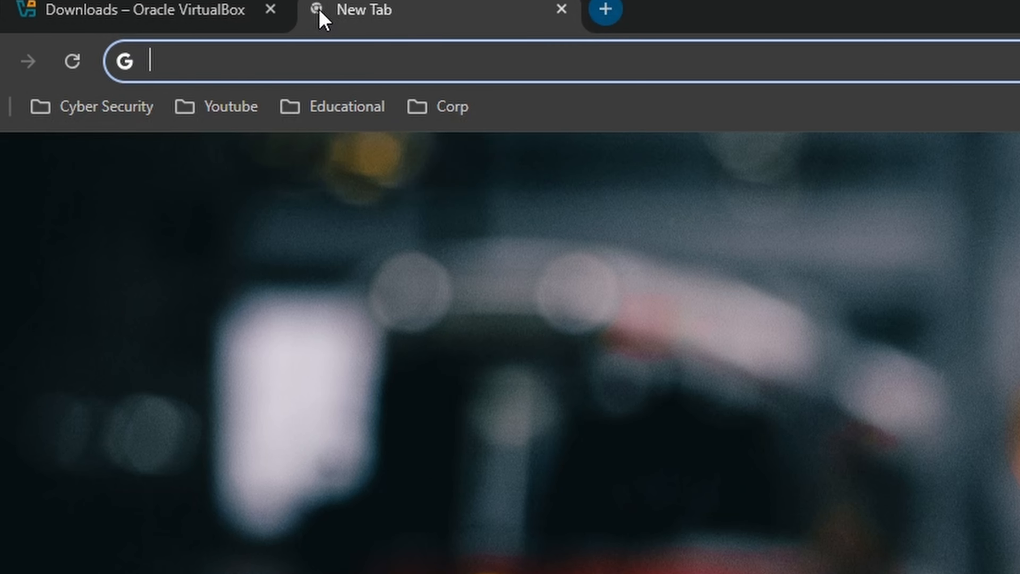
text(windows 11 iso file)
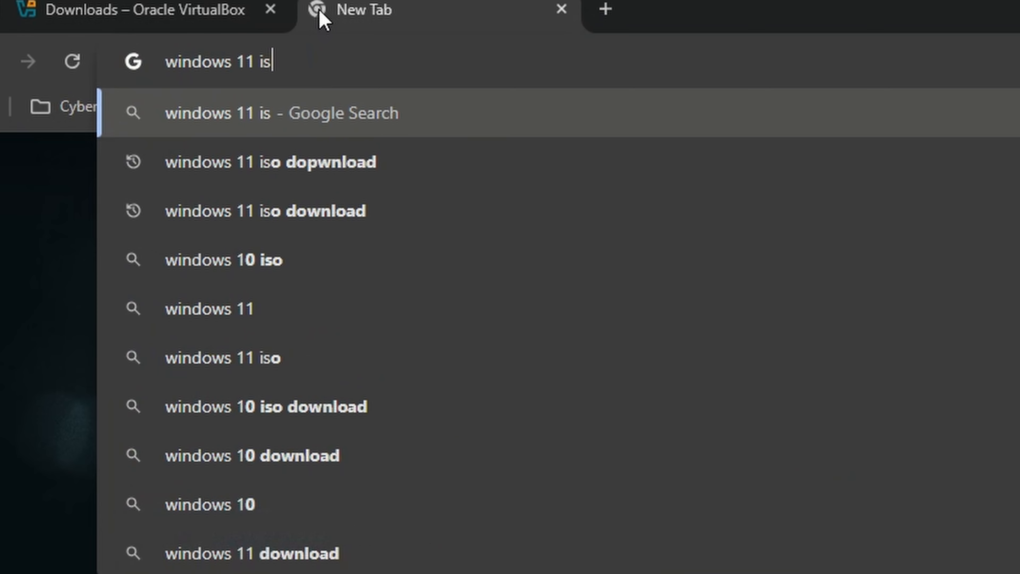
key(Return)
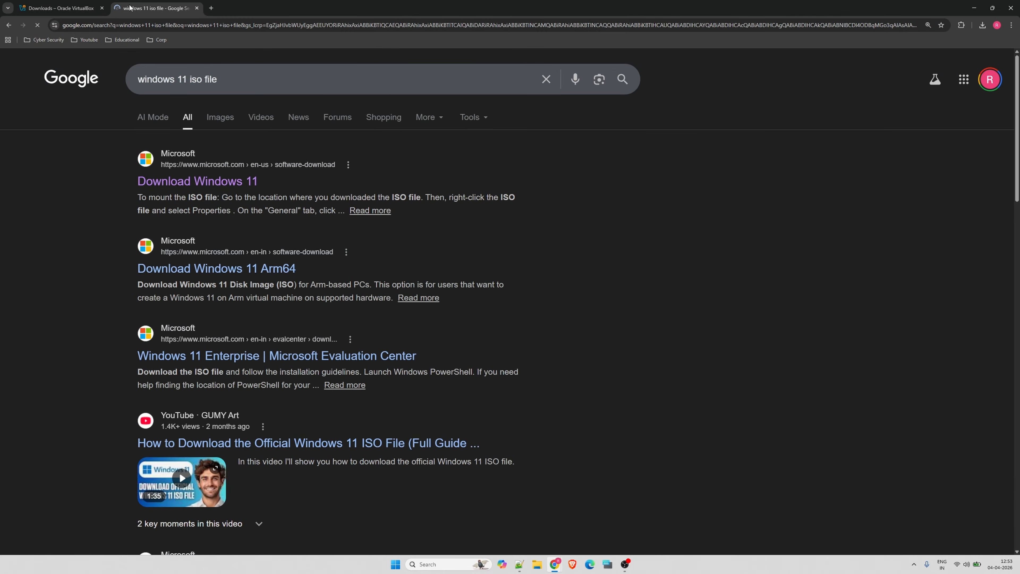
click(192, 183)
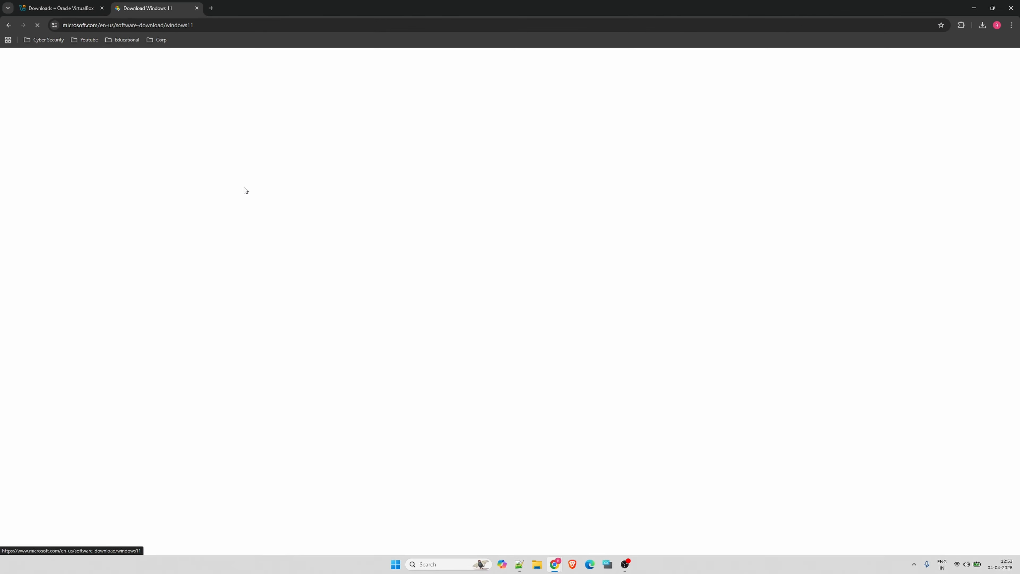
Select Windows 11 (multi-edition ISO for x64 devices) as the disk image download and confirm it
scroll(241, 308, down, 5)
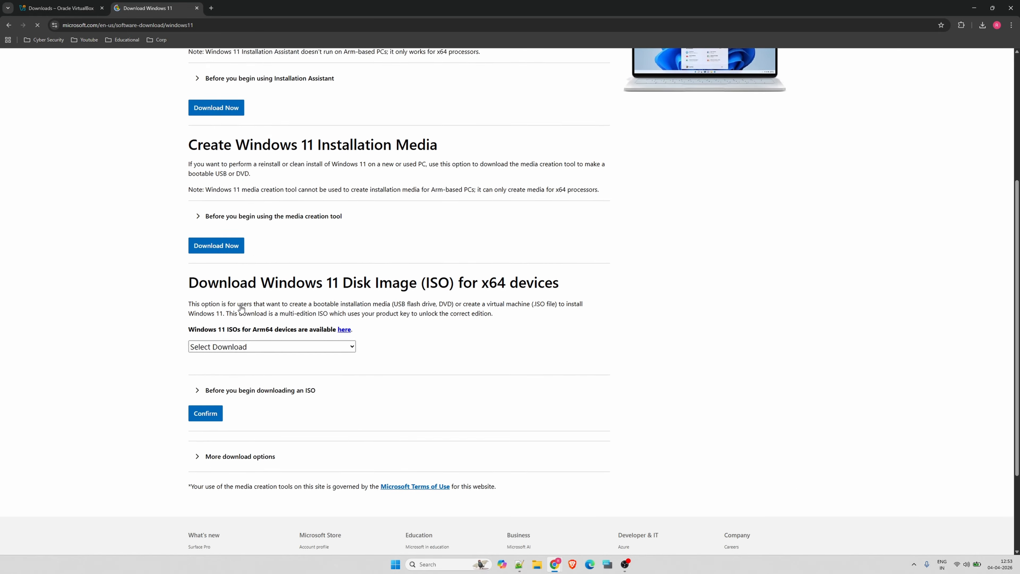
click(237, 323)
click(221, 348)
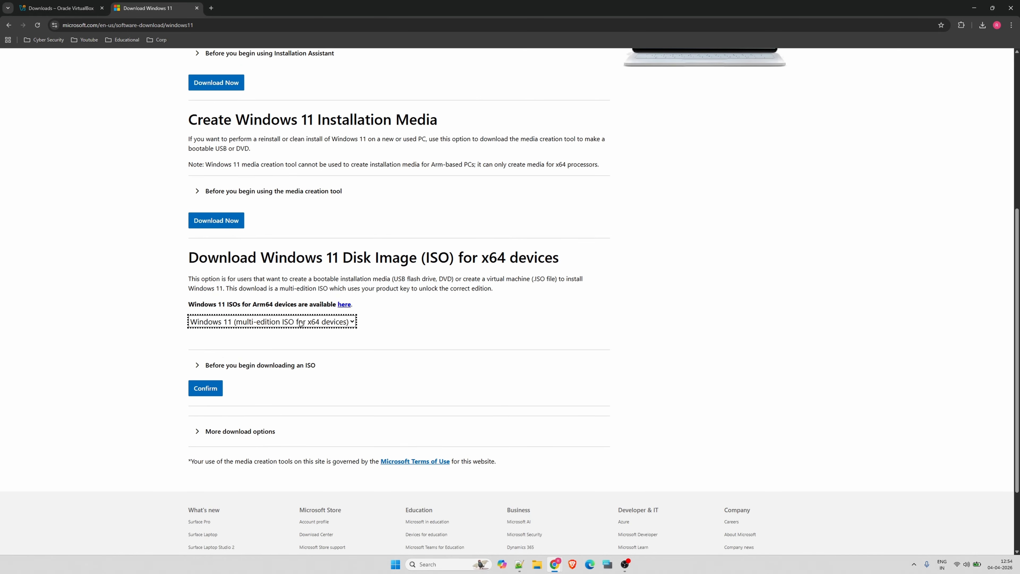
click(206, 389)
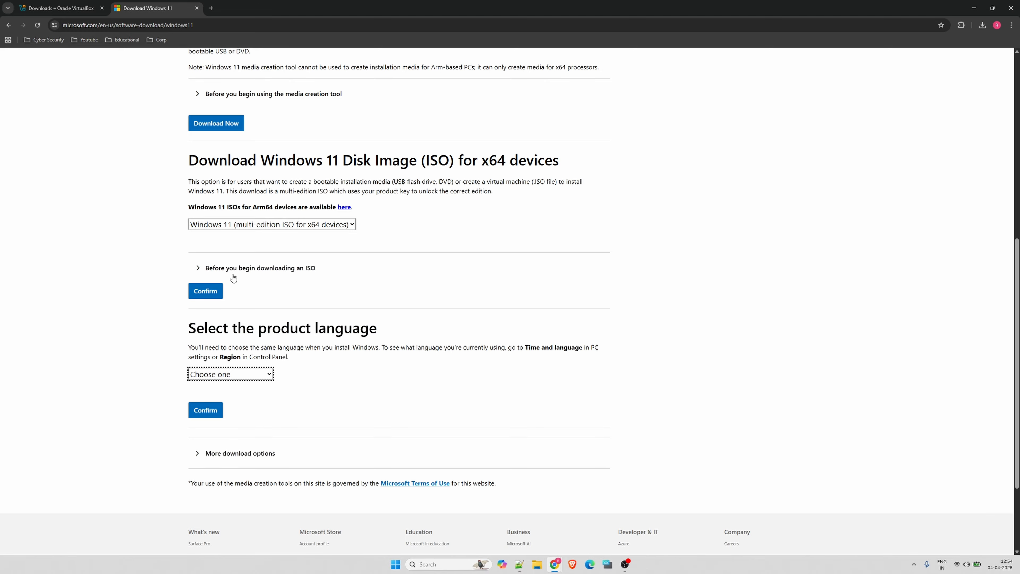
Confirm English International as the product language, start the 64-bit ISO download, and check it in the recent download history
click(219, 374)
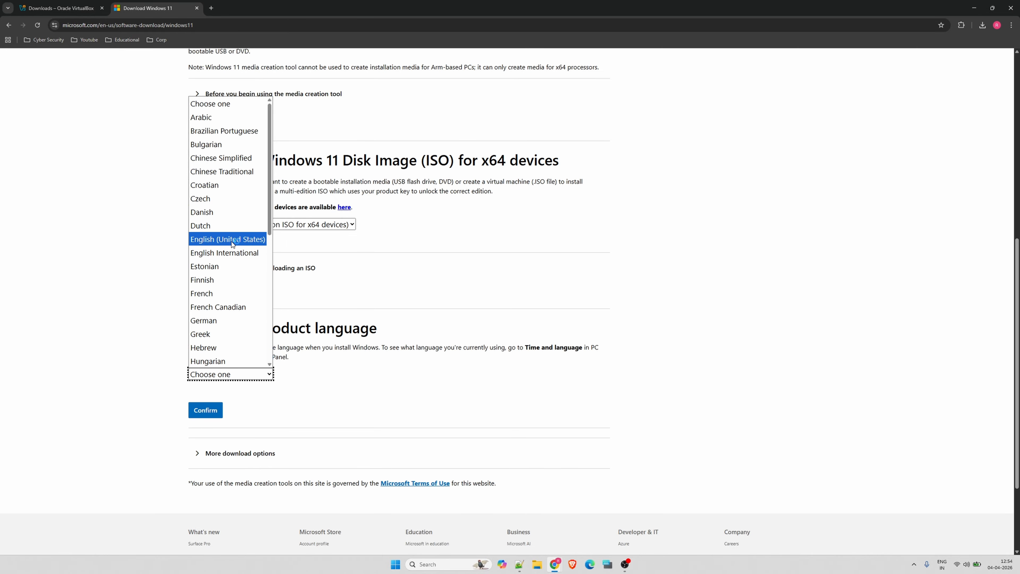
click(229, 253)
click(212, 411)
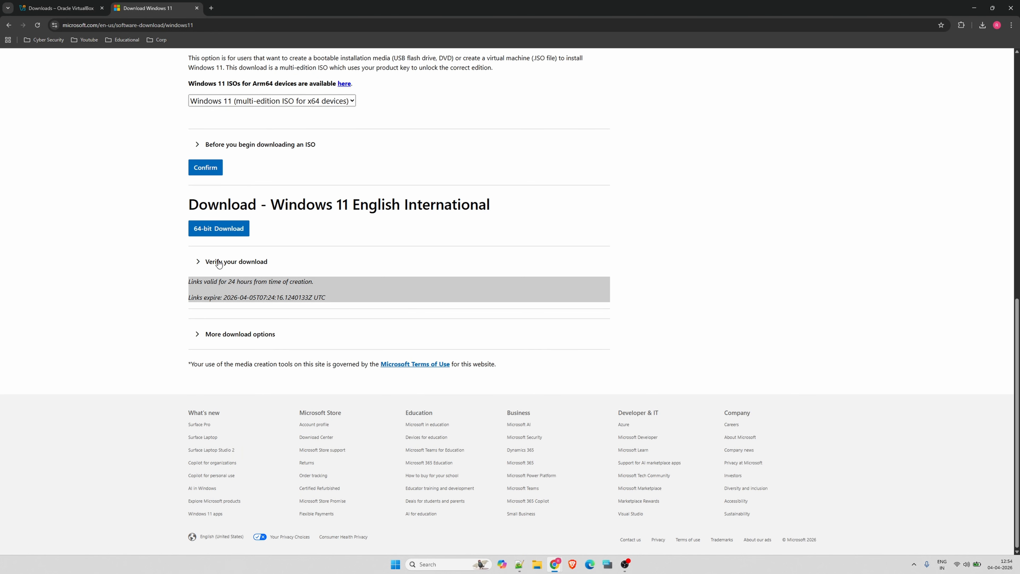
click(219, 230)
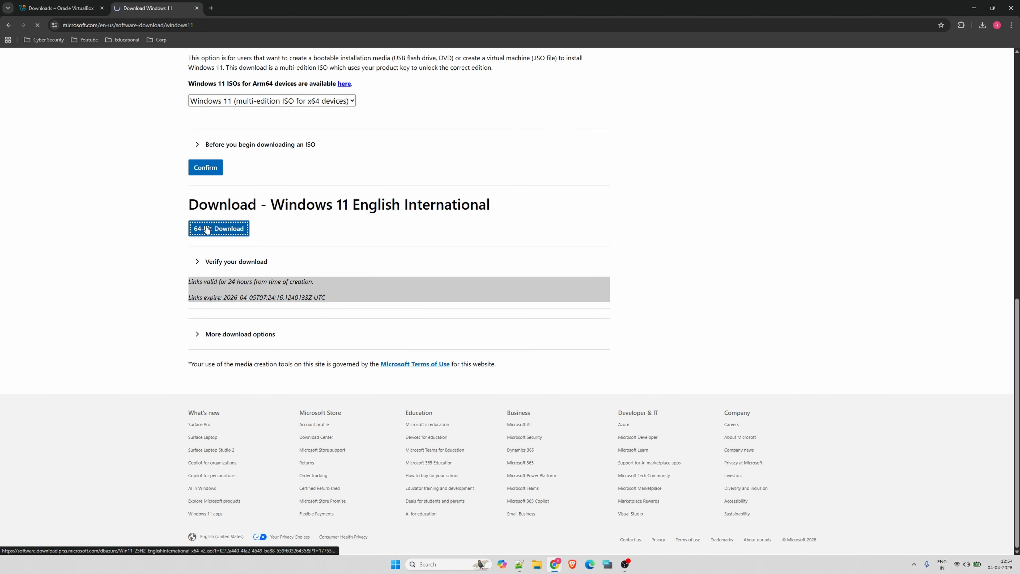
click(982, 25)
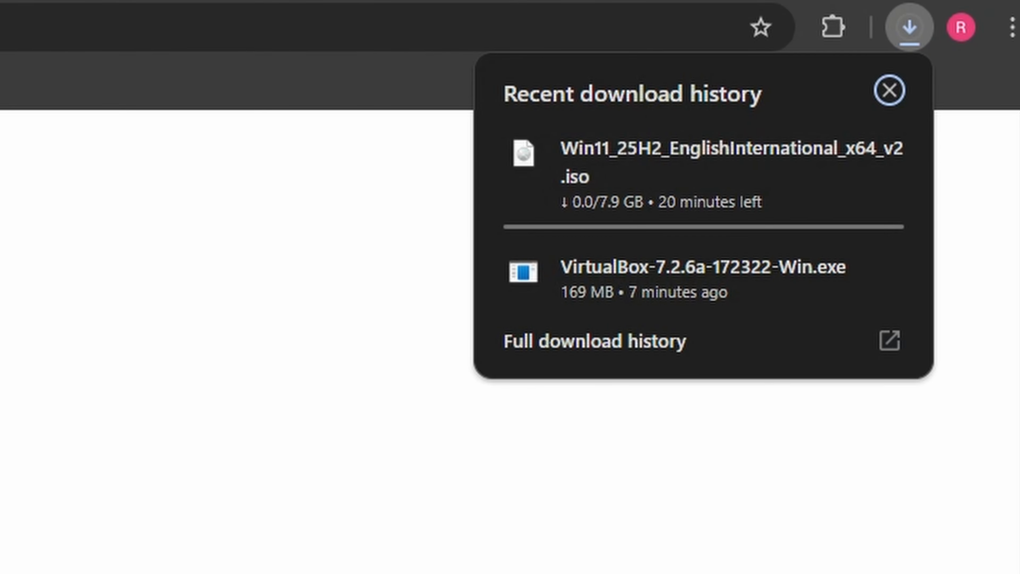
mouse_move(574, 163)
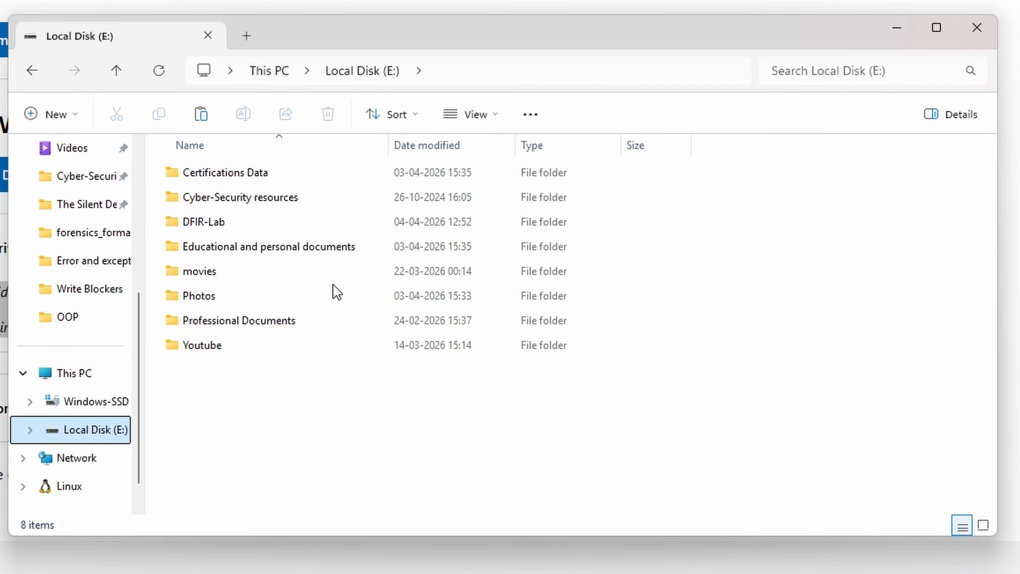
Create a subfolder named ISO inside the DFIR-Lab folder on Local Disk (E:) and open it
double_click(223, 225)
right_click(242, 270)
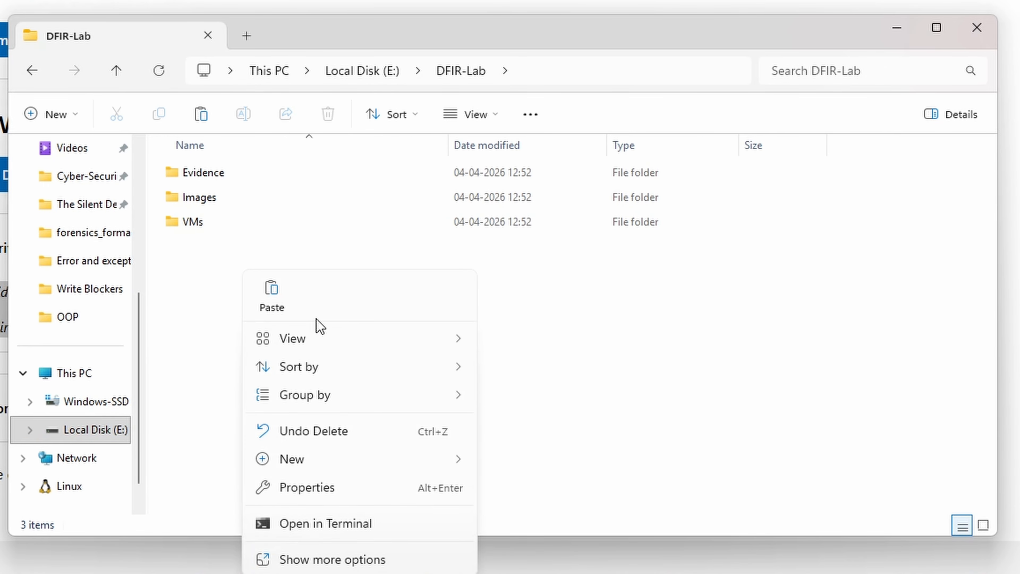
mouse_move(331, 460)
click(598, 461)
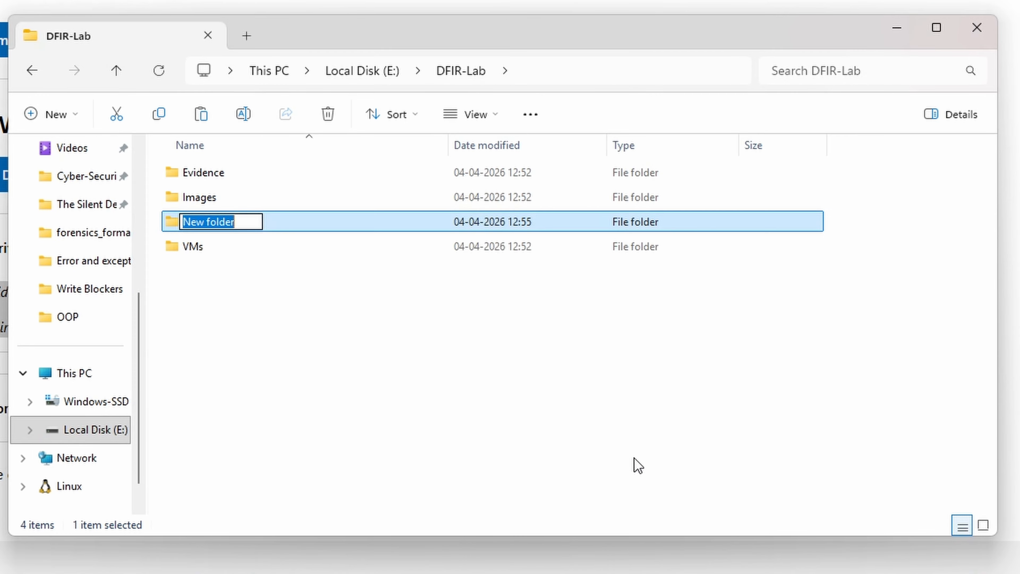
text(ISO)
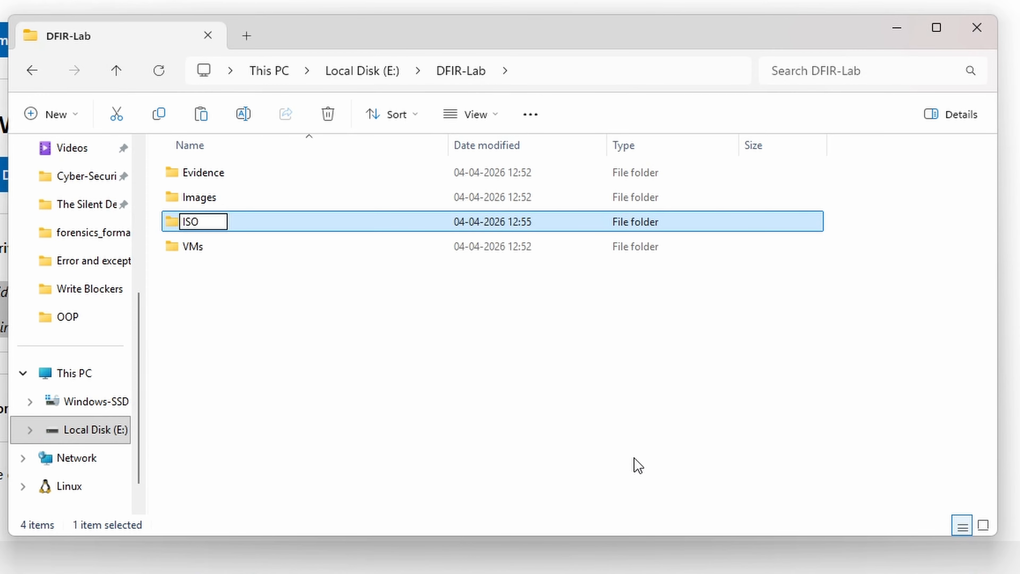
key(Return)
key(Return)
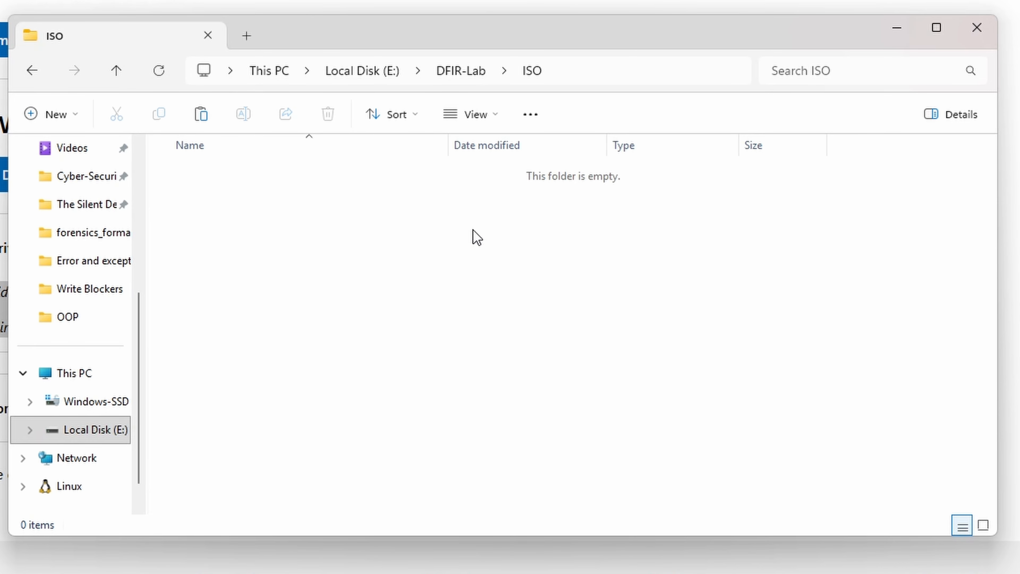
Paste Win11_25H2_EnglishInternational_x64.iso into the ISO folder, then close File Explorer and minimize the browser
key(ctrl+v)
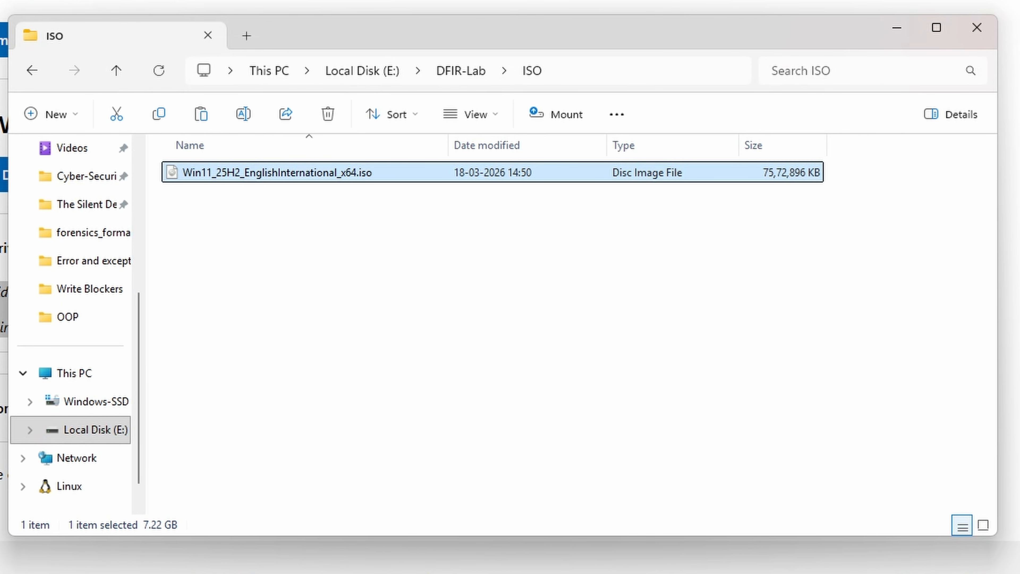
click(976, 28)
click(968, 9)
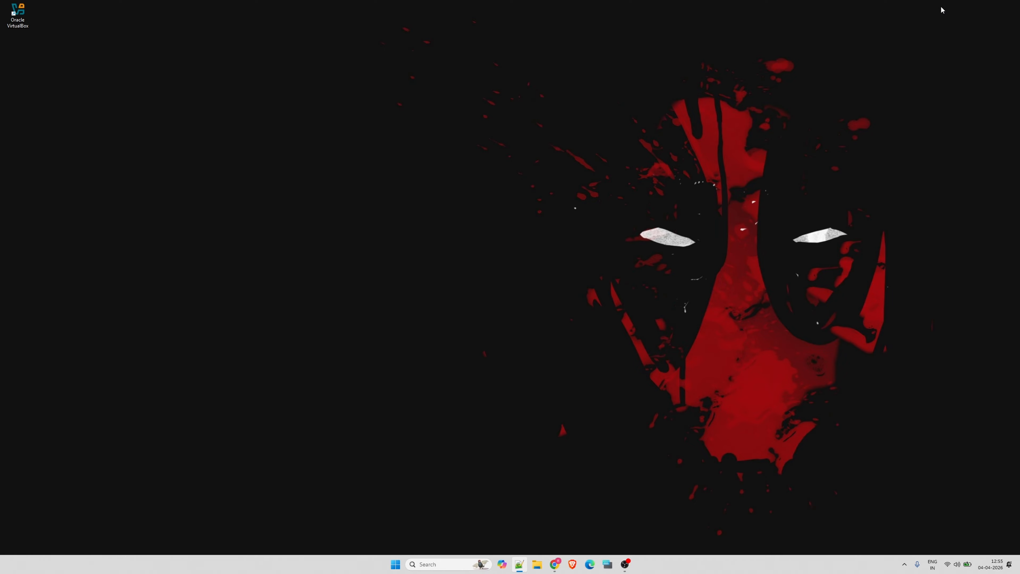
Launch Oracle VirtualBox and start a new virtual machine named Win11-Target
double_click(18, 14)
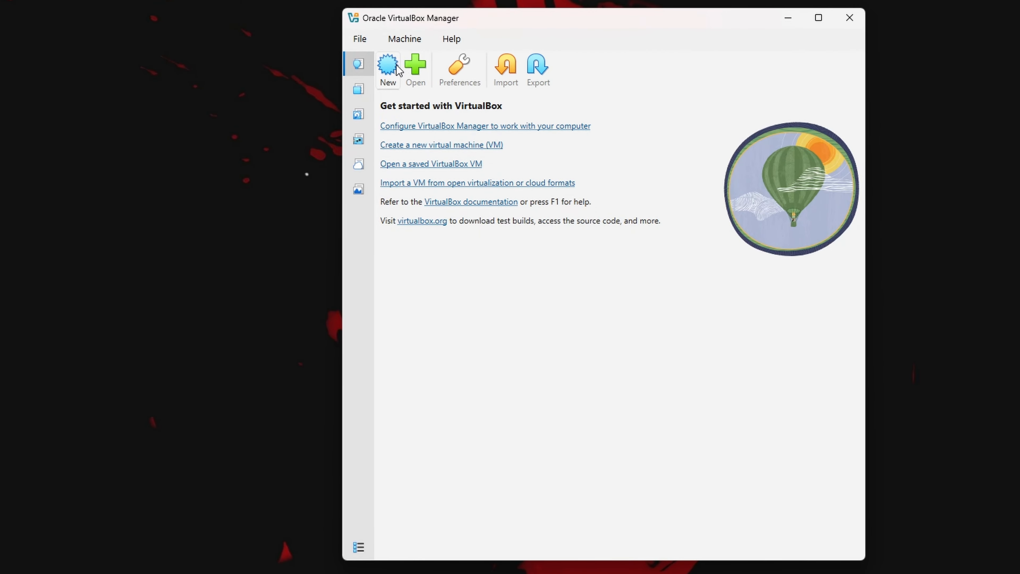
click(388, 75)
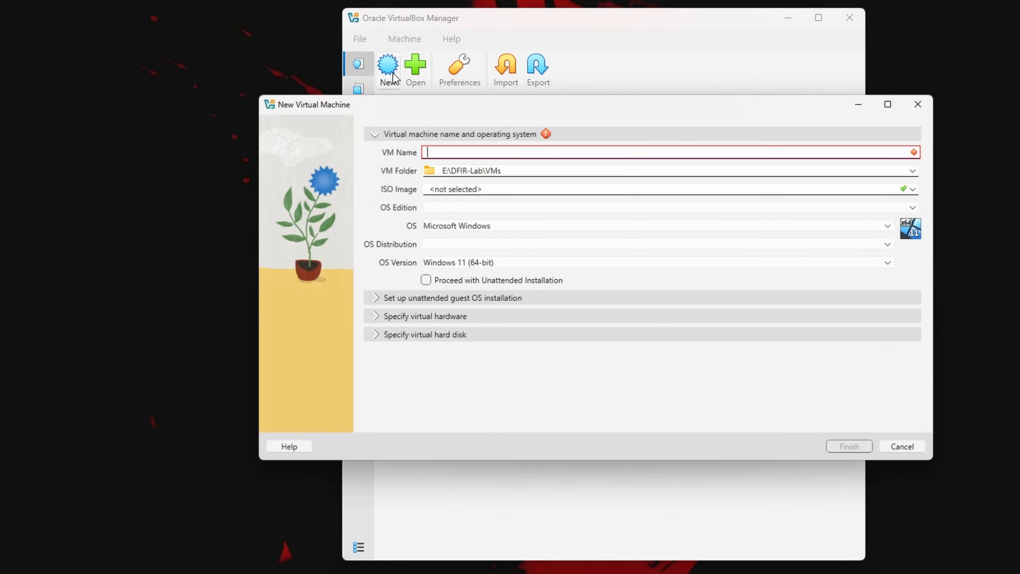
click(450, 152)
text(W)
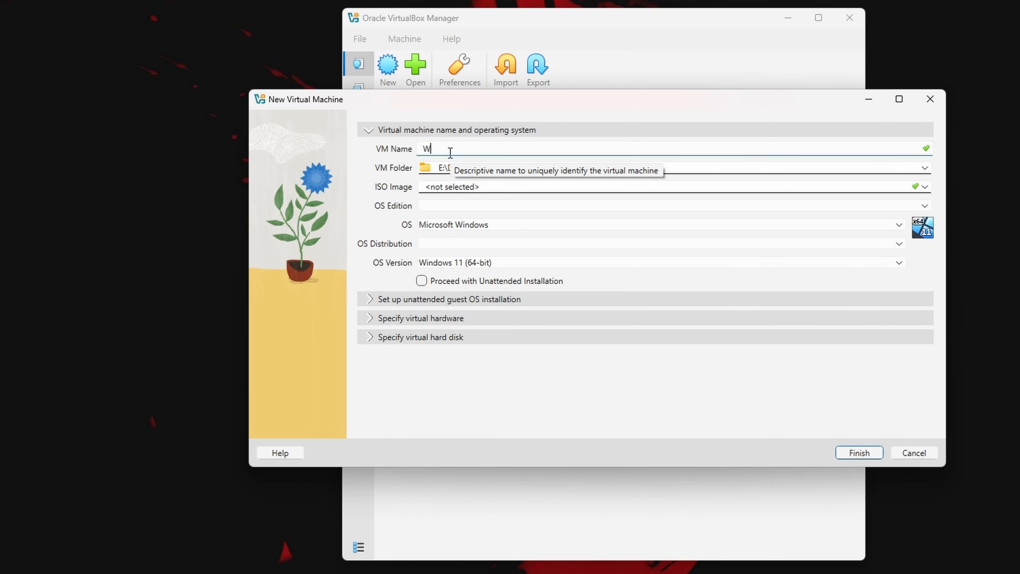
text(in11-Target)
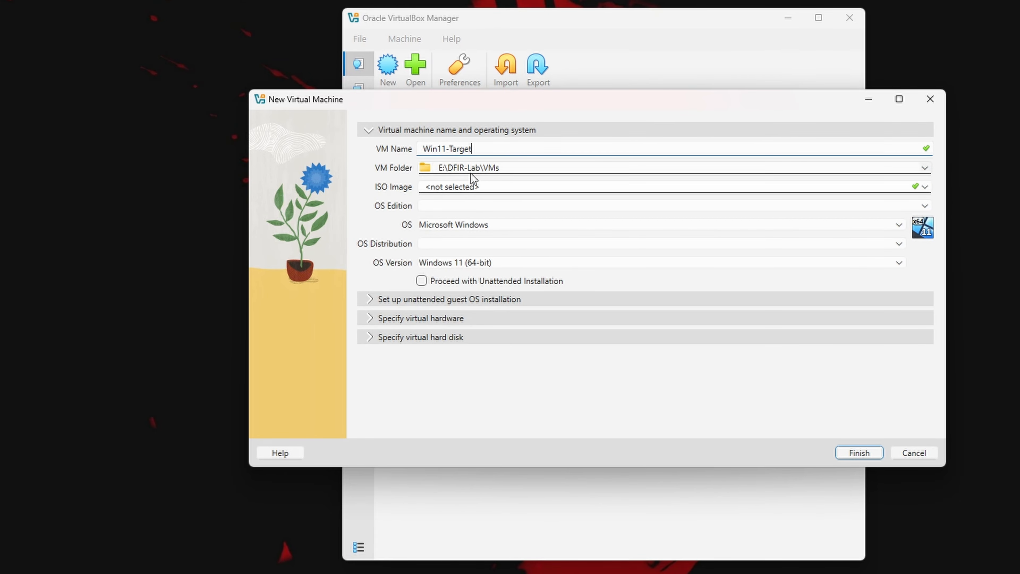
Set the new machine's ISO image to Win11_25H2_EnglishInternational_x64.iso from the ISO folder in DFIR-Lab on drive E:
click(548, 186)
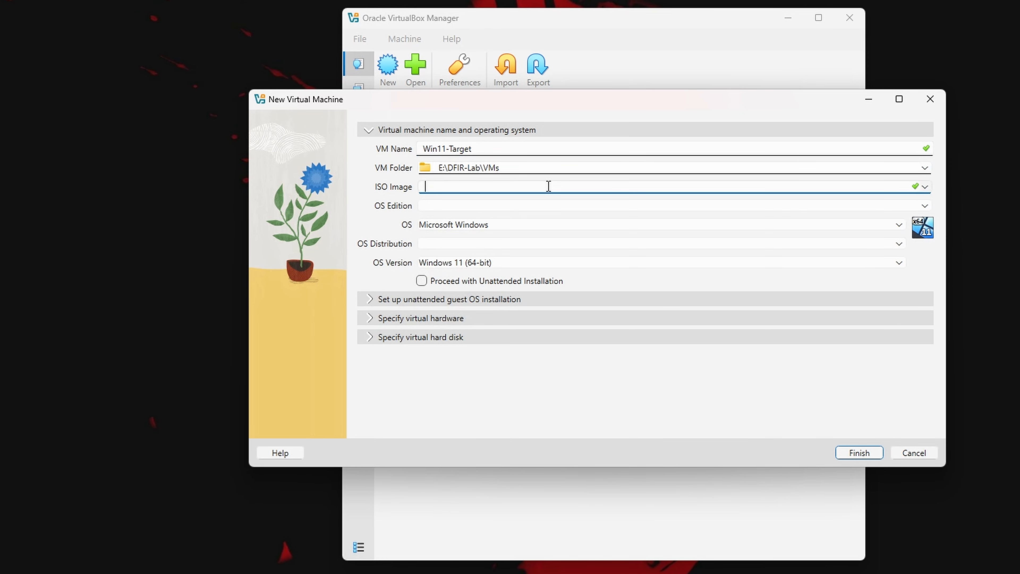
click(925, 189)
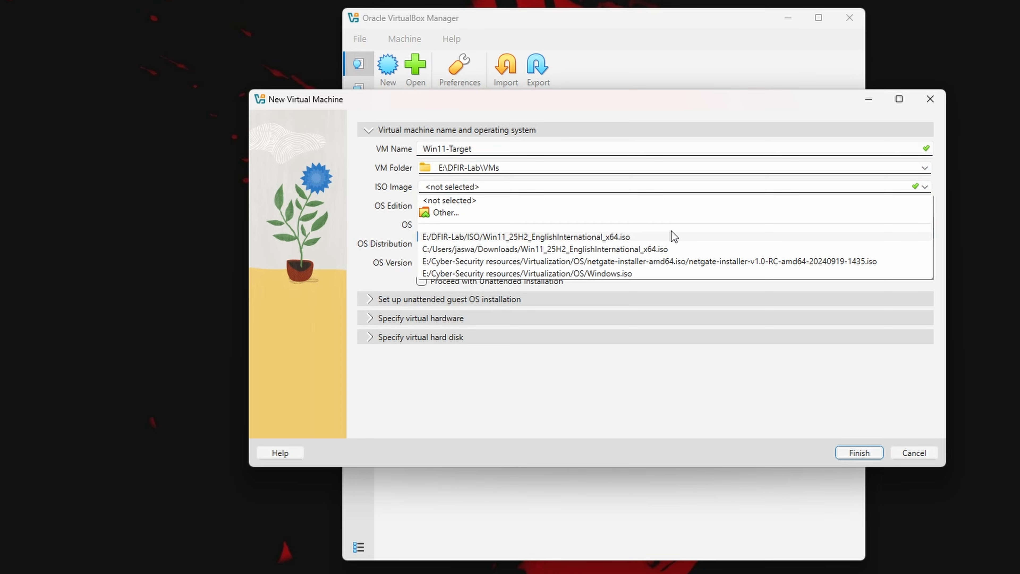
click(600, 213)
click(428, 221)
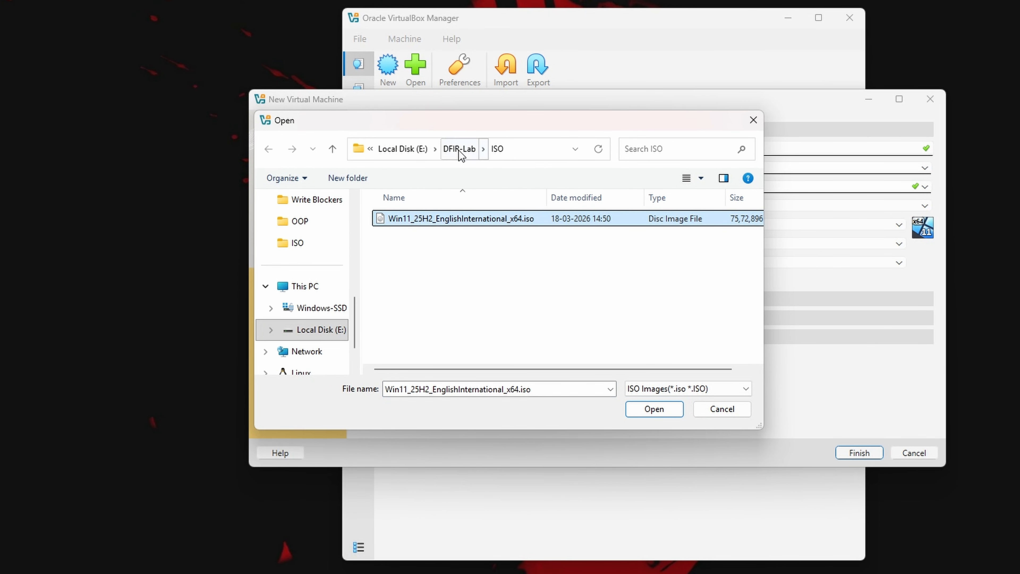
double_click(432, 218)
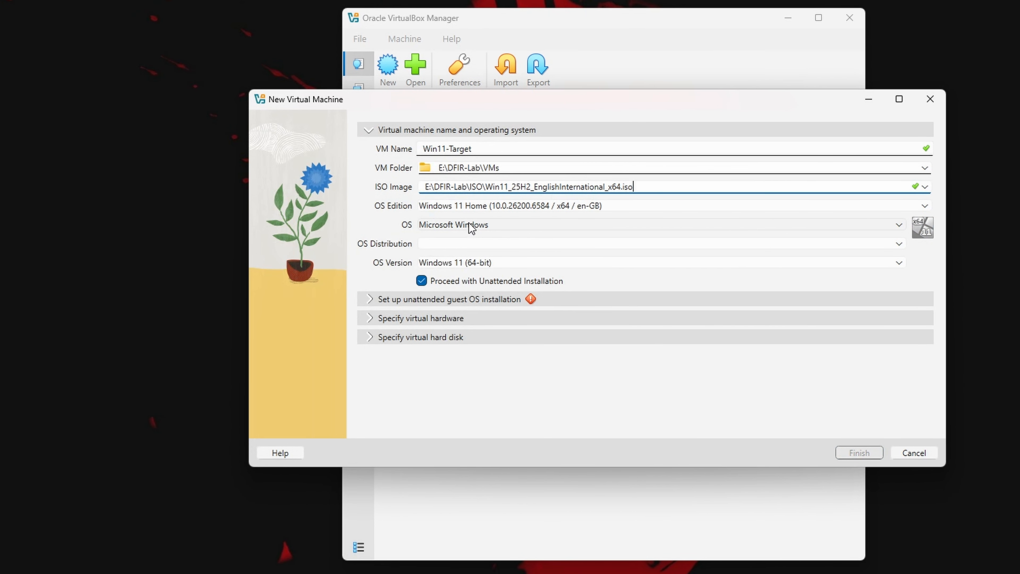
Enter and confirm the guest account password in the unattended guest OS installation settings
click(393, 301)
click(450, 205)
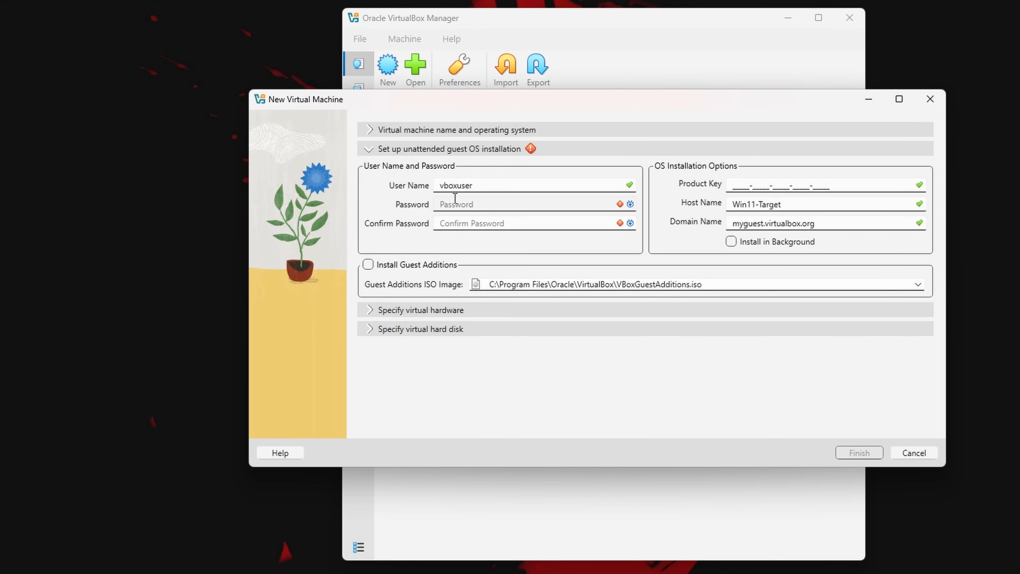
text(p)
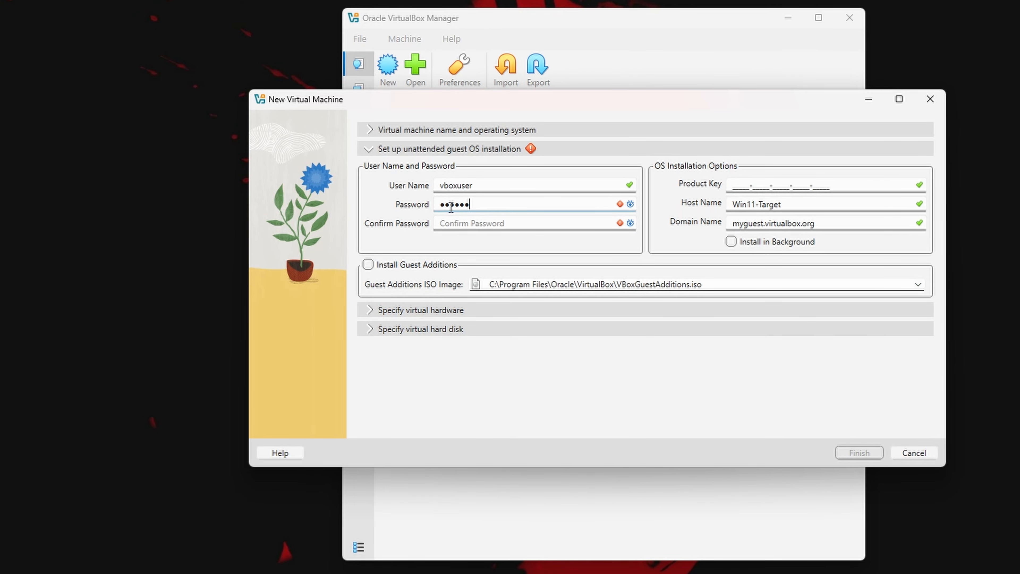
click(460, 220)
text(passwd)
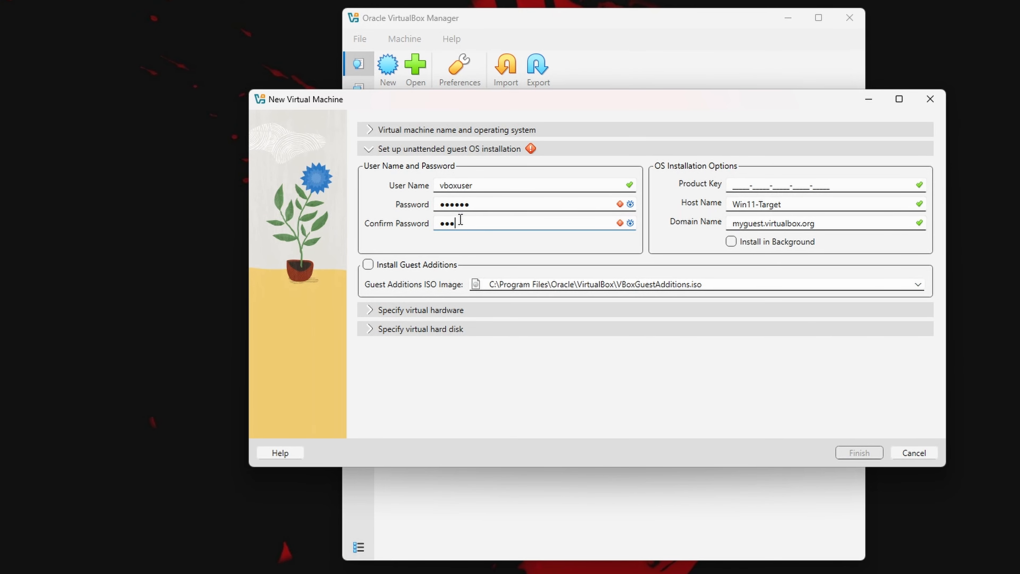
Specify the virtual hardware with 8192 MB of base memory and 4 CPUs
click(491, 310)
double_click(876, 189)
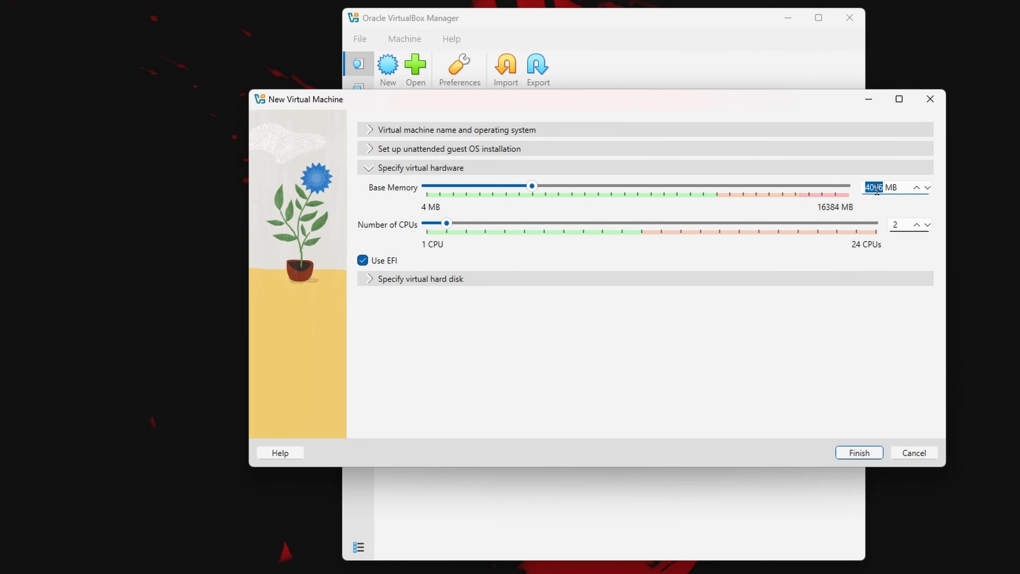
scroll(876, 188, up, 1)
text(8192)
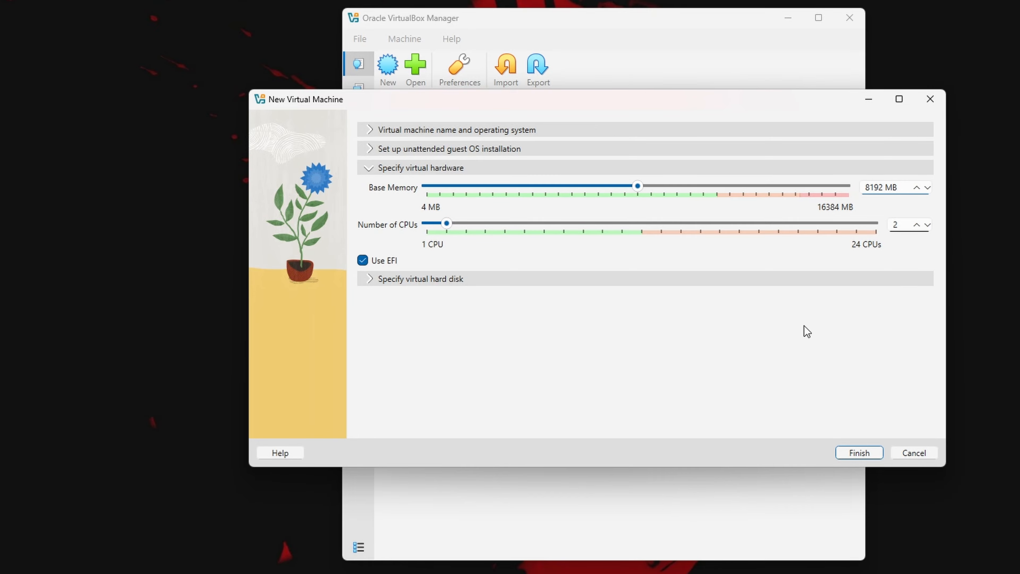
click(907, 229)
key(BackSpace)
text(4)
Set the new virtual hard disk size to 60 GB and finish creating the virtual machine
click(419, 281)
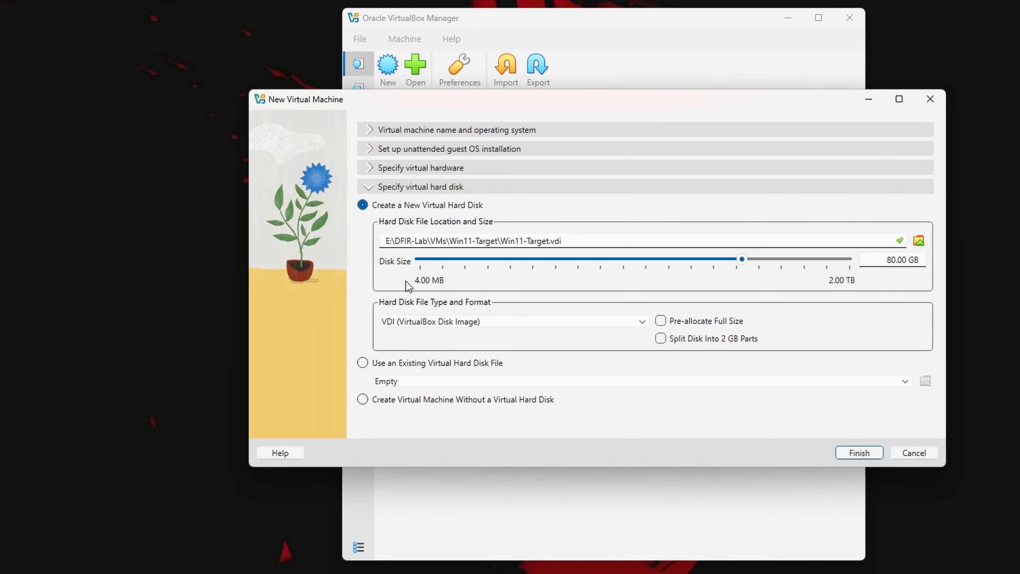
double_click(890, 260)
text(60)
click(846, 454)
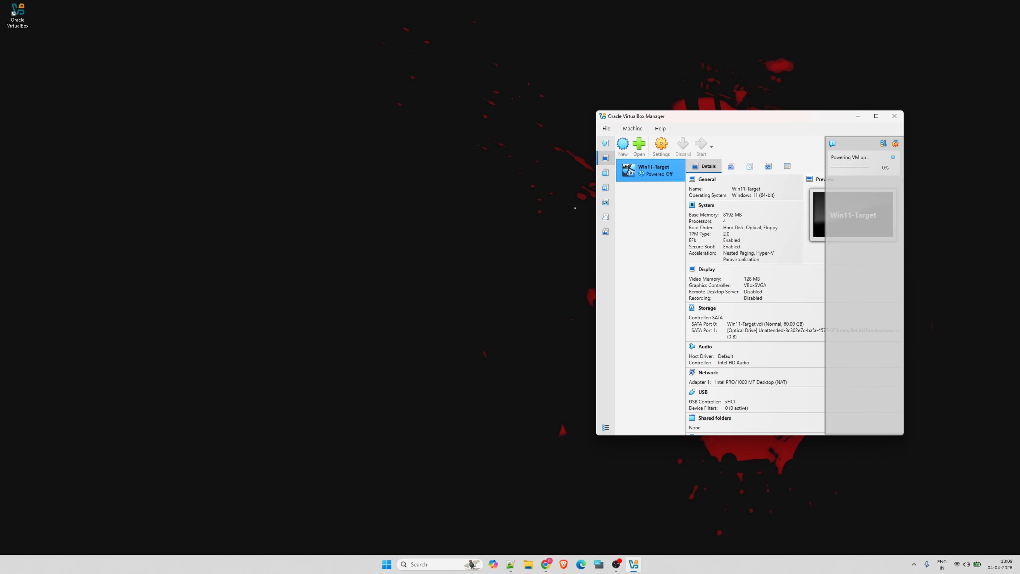
Bring the running Win11-Target window to the front, try it maximized, and examine the Virtual Screen 1 resize and scale options
drag(329, 228, 470, 181)
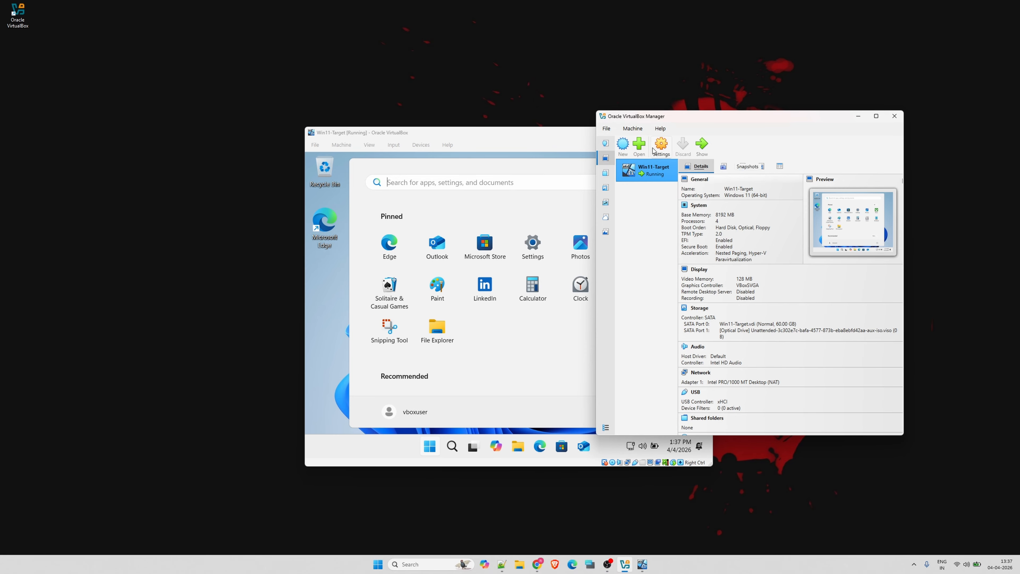
click(550, 135)
key(Escape)
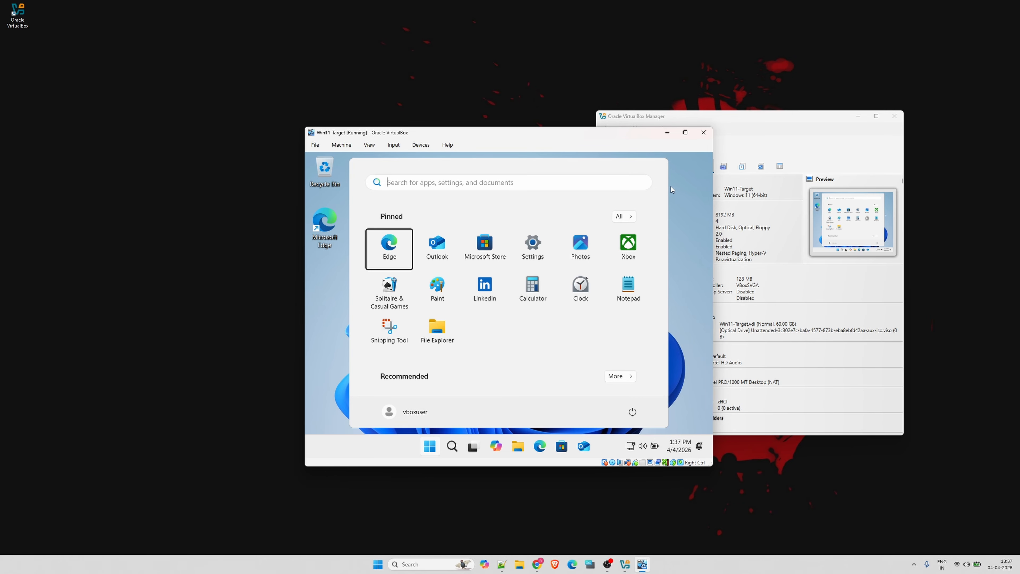
click(684, 133)
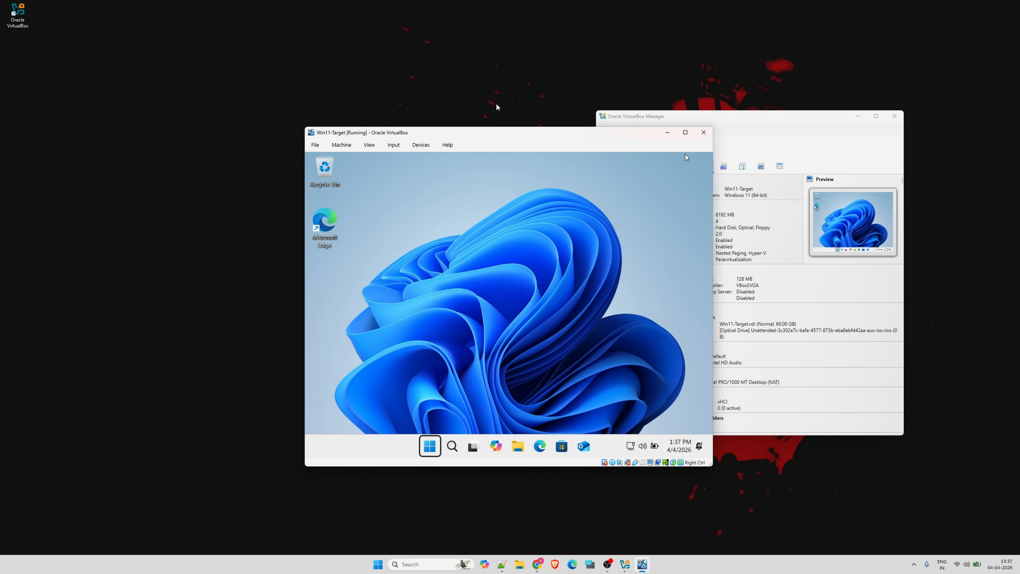
click(340, 147)
mouse_move(369, 148)
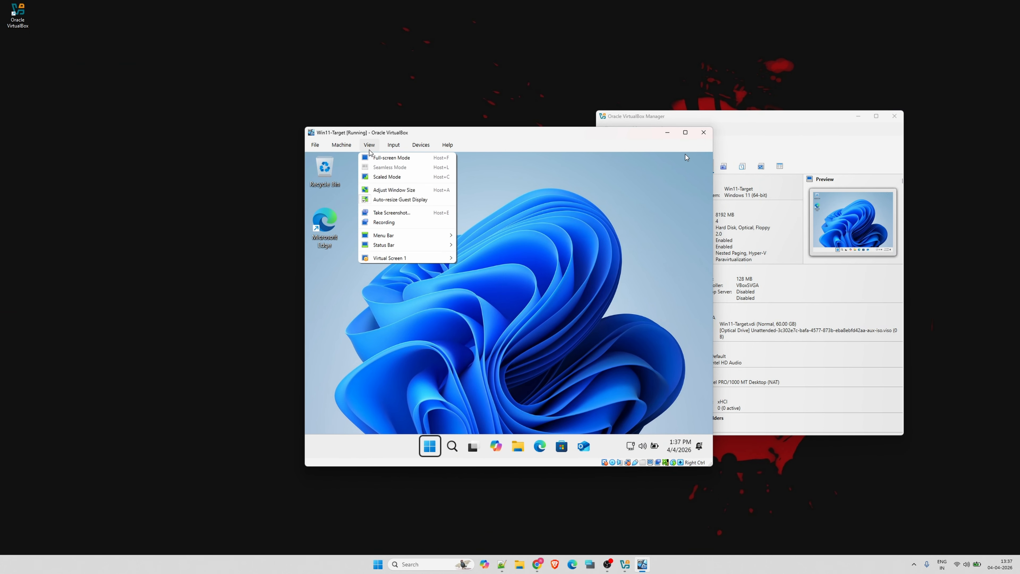
mouse_move(383, 260)
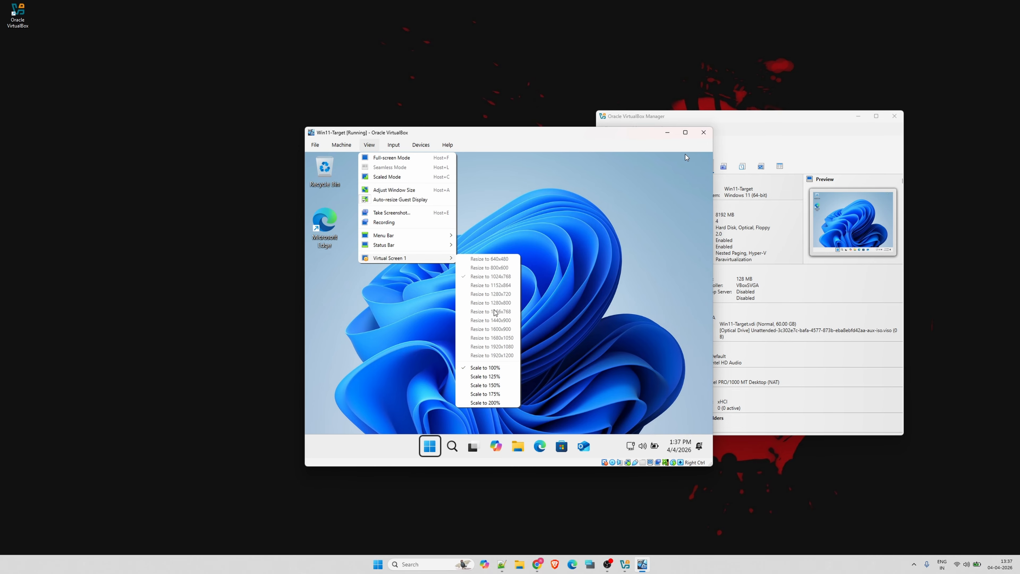
click(541, 225)
Insert the Guest Additions CD image into the running Win11-Target machine
click(348, 148)
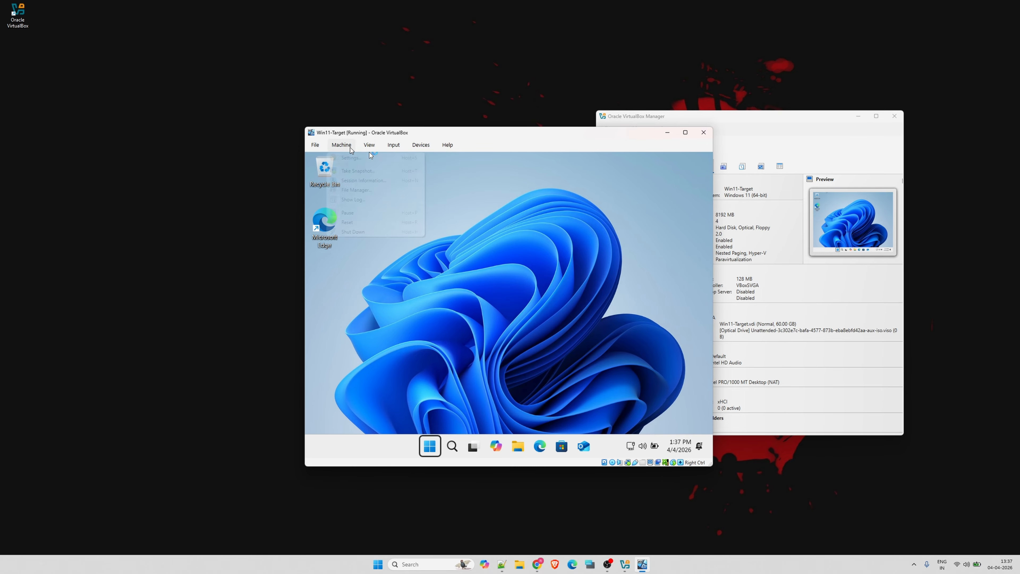
mouse_move(396, 145)
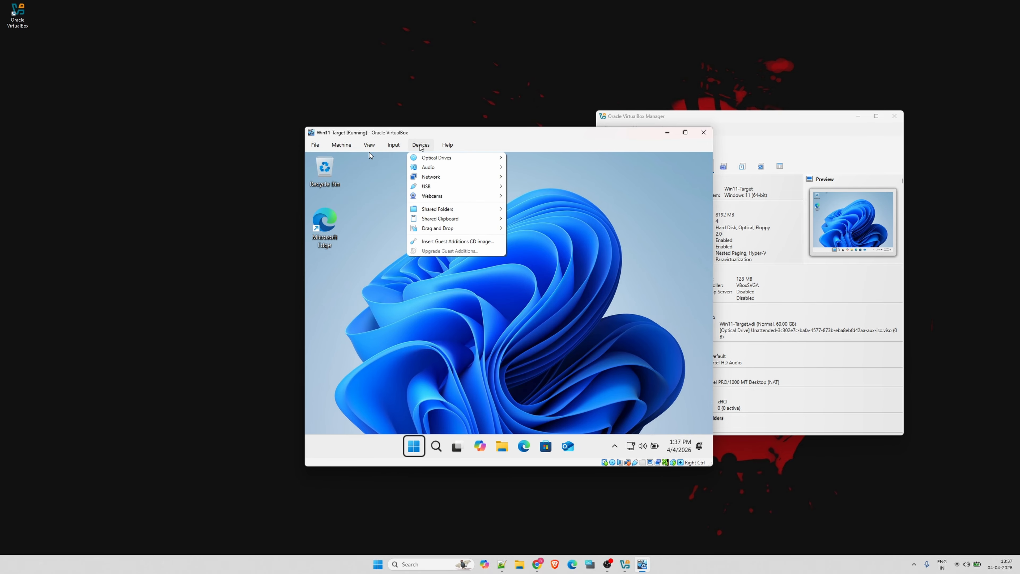
click(441, 241)
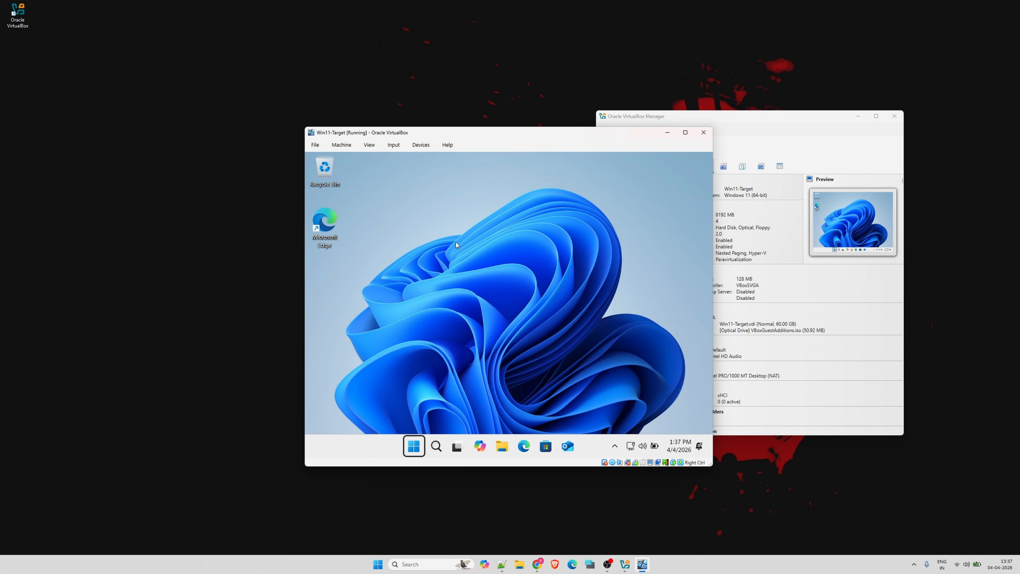
click(418, 148)
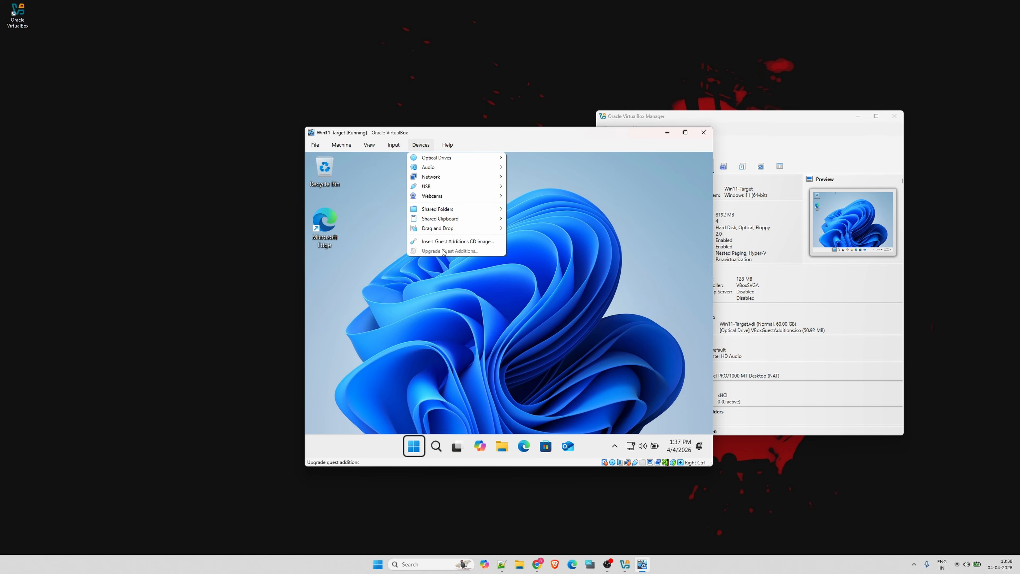
click(540, 249)
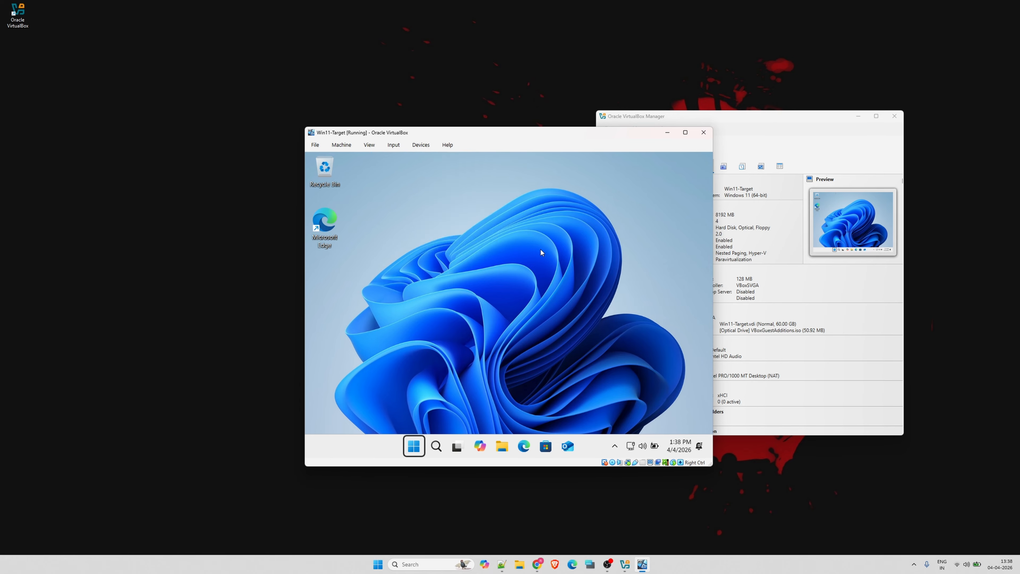
Open the VirtualBox Guest Additions CD drive (D:) in the guest's File Explorer
click(502, 446)
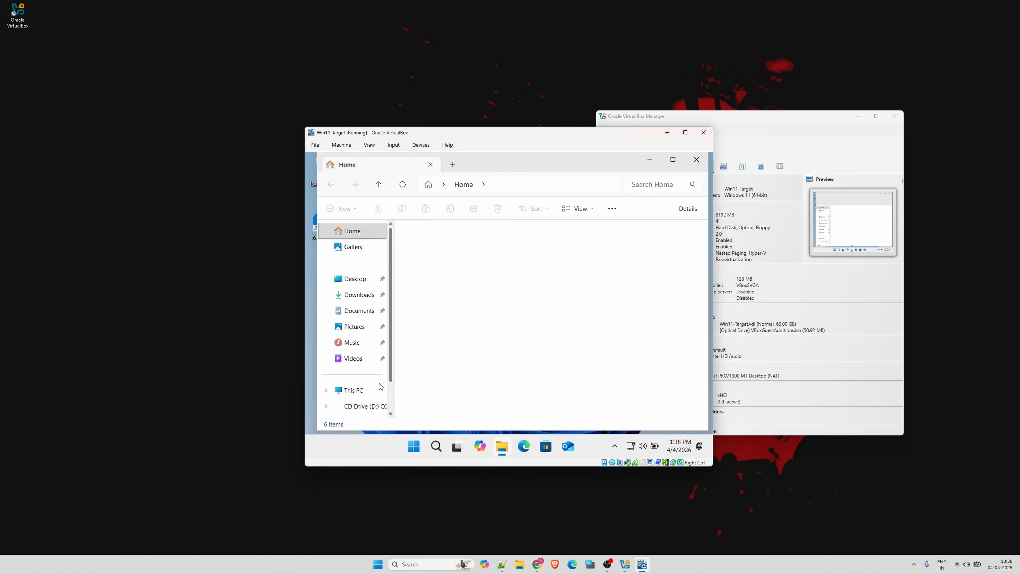
click(352, 391)
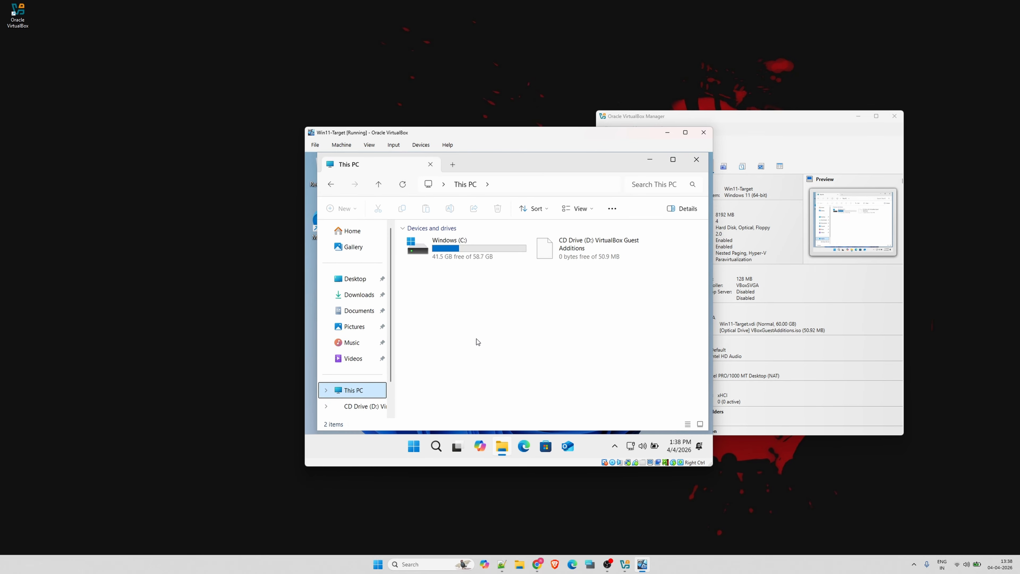
double_click(590, 251)
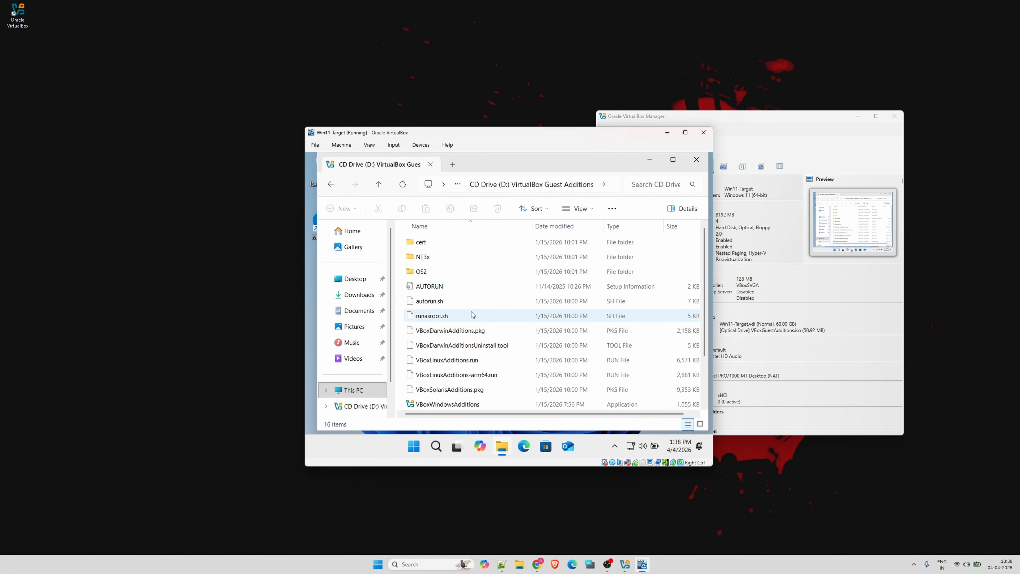
Run VBoxWindowsAdditions from the CD, allow it to make changes, and minimize File Explorer to reach the setup wizard
scroll(473, 322, down, 1)
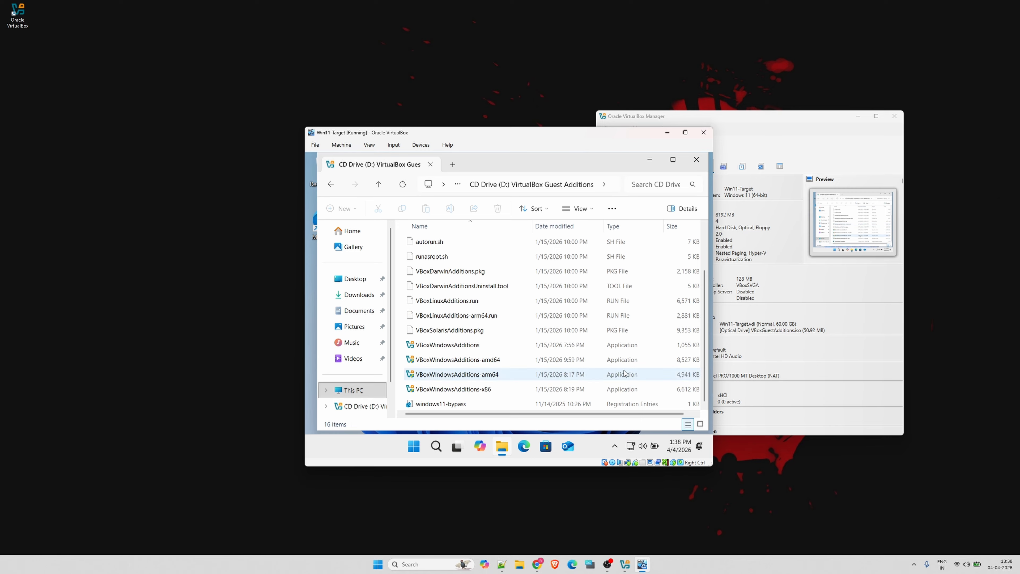
double_click(473, 345)
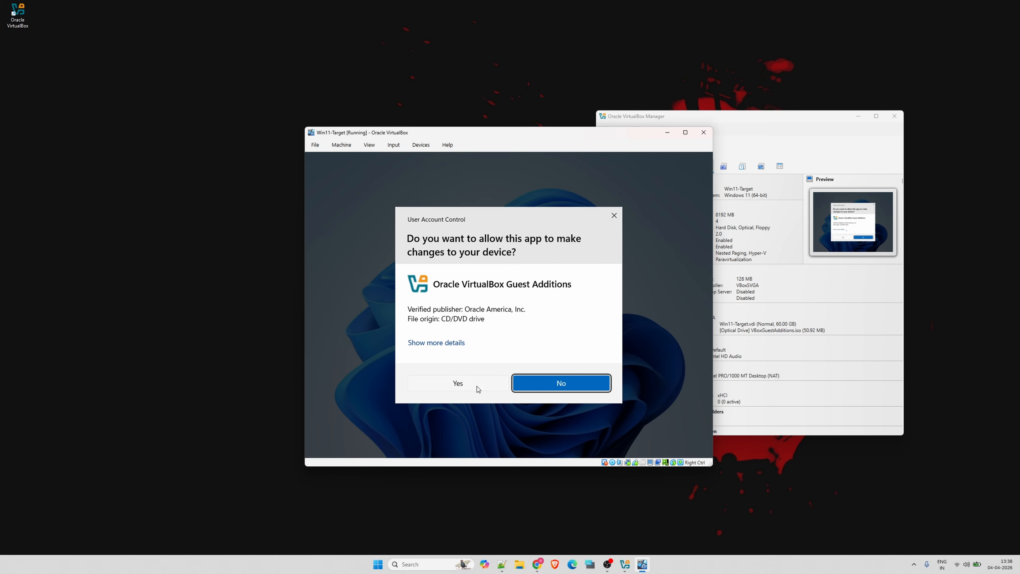
click(458, 383)
key(super)
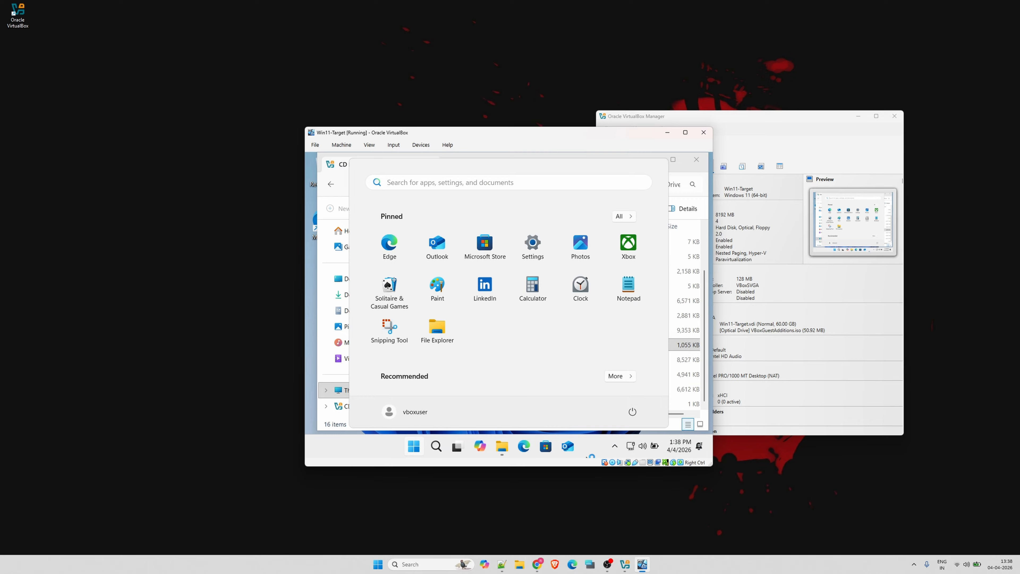
click(588, 452)
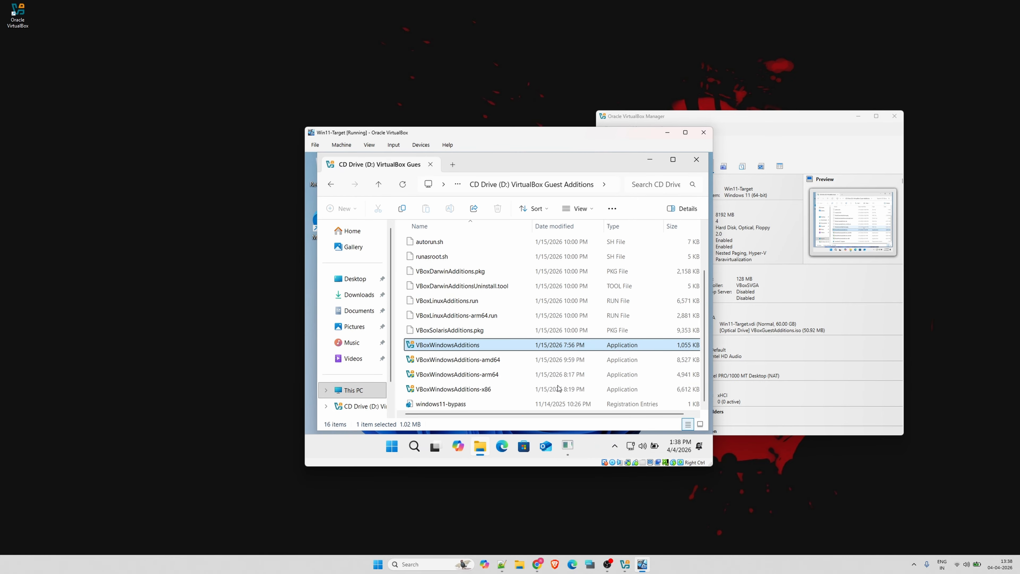
click(566, 454)
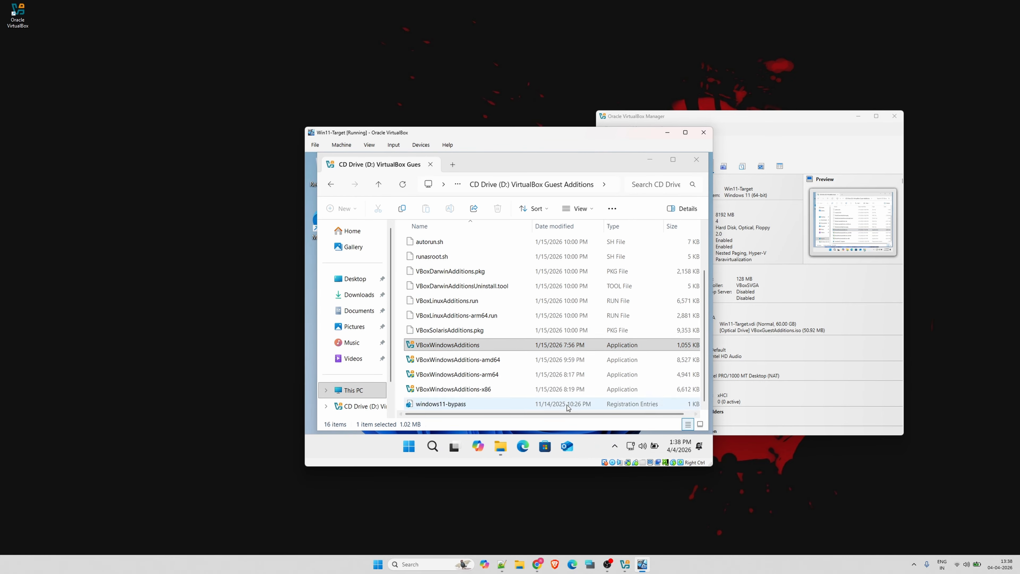
click(649, 160)
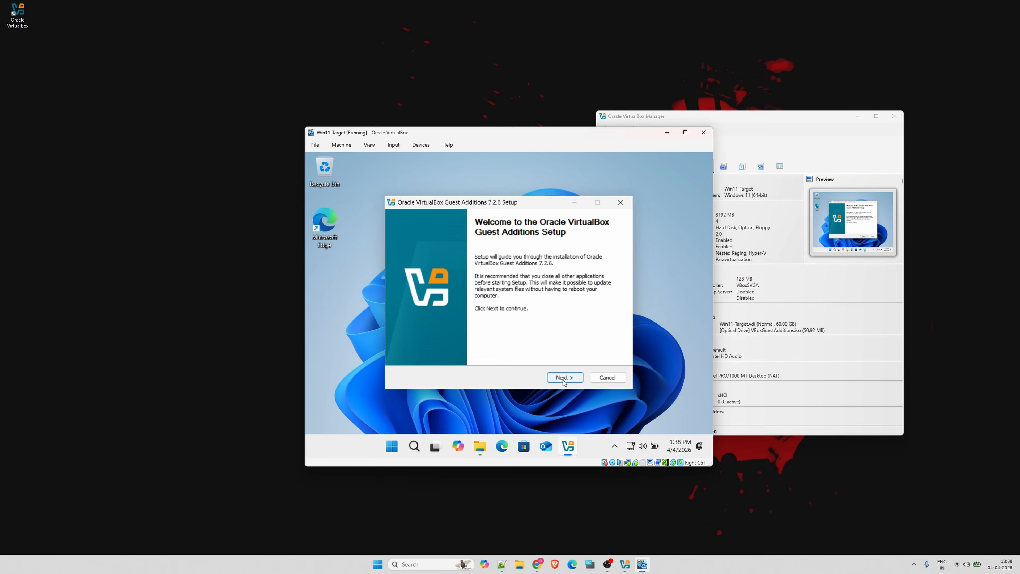
Install Oracle VirtualBox Guest Additions 7.2.6 with the default components and reboot the guest immediately
click(562, 378)
click(564, 377)
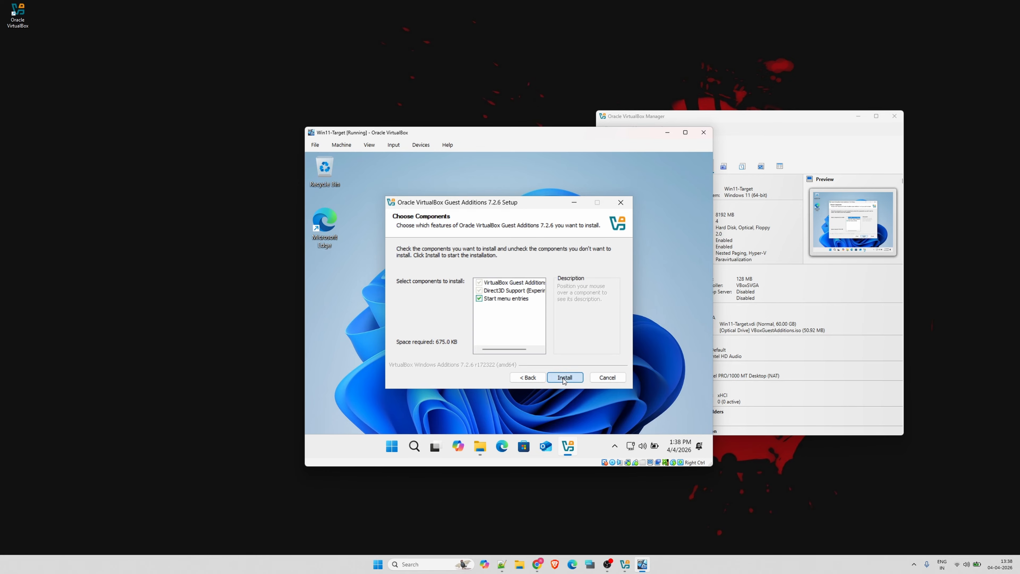
click(562, 378)
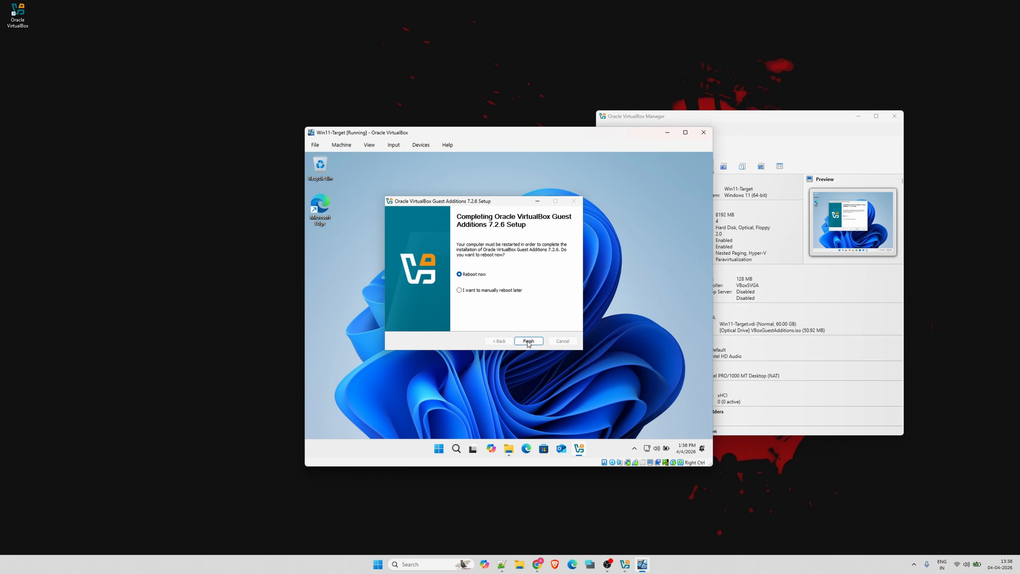
click(528, 340)
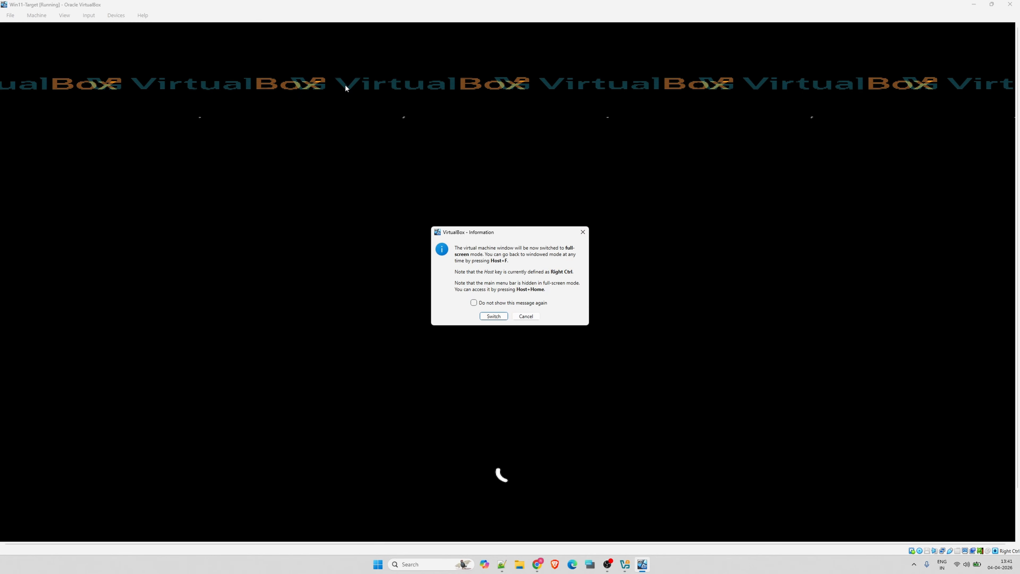
Switch the Win11-Target machine to full-screen mode, examine the guest's scale and display resolution settings, and close them
click(491, 317)
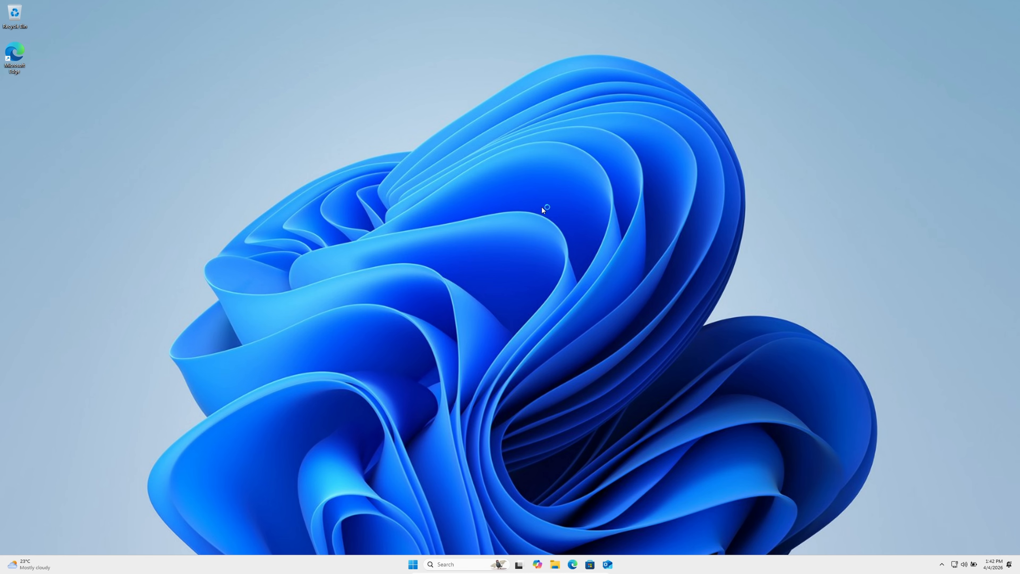
right_click(543, 257)
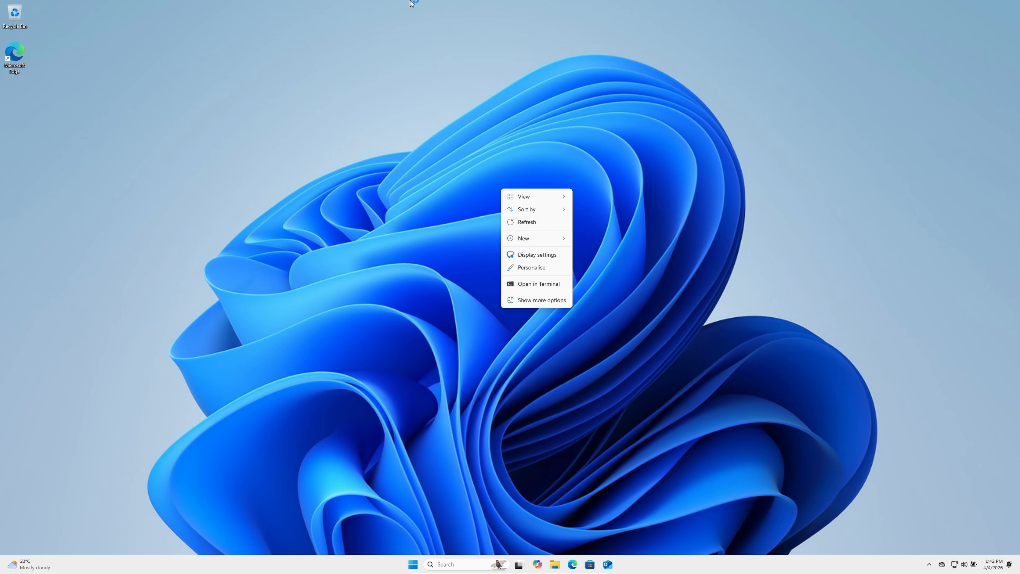
click(520, 254)
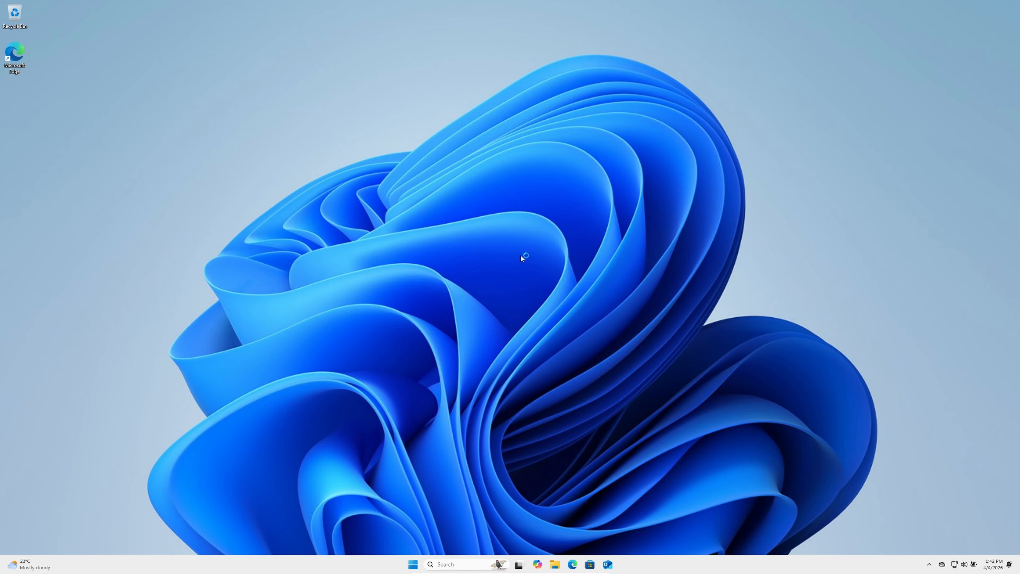
drag(374, 24, 467, 42)
click(464, 238)
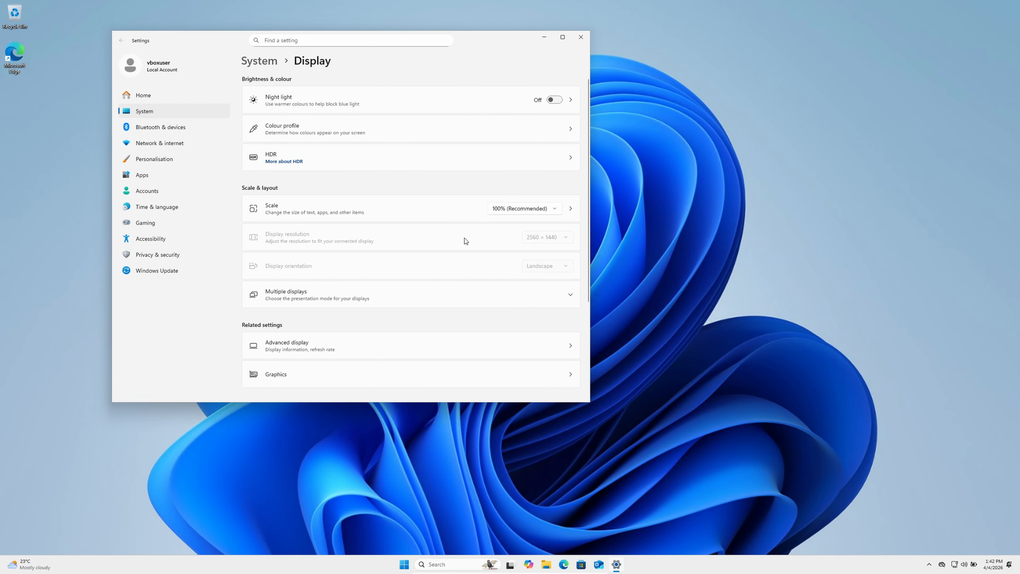
click(580, 38)
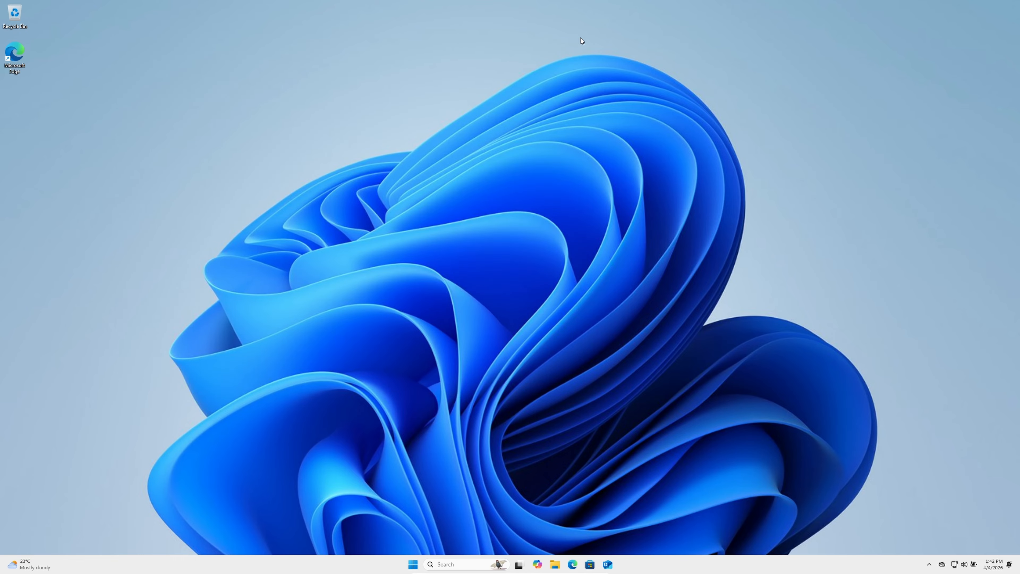
Return the Win11-Target machine to windowed mode, examine the Virtual Screen 1 resize and scale options, and minimize its window
key(ctrl+f)
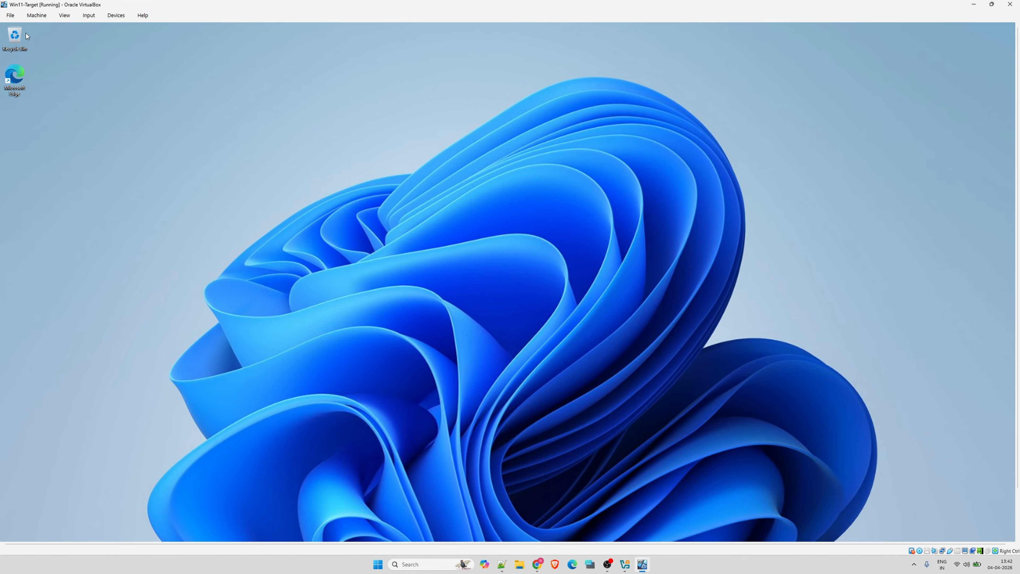
click(65, 13)
mouse_move(93, 128)
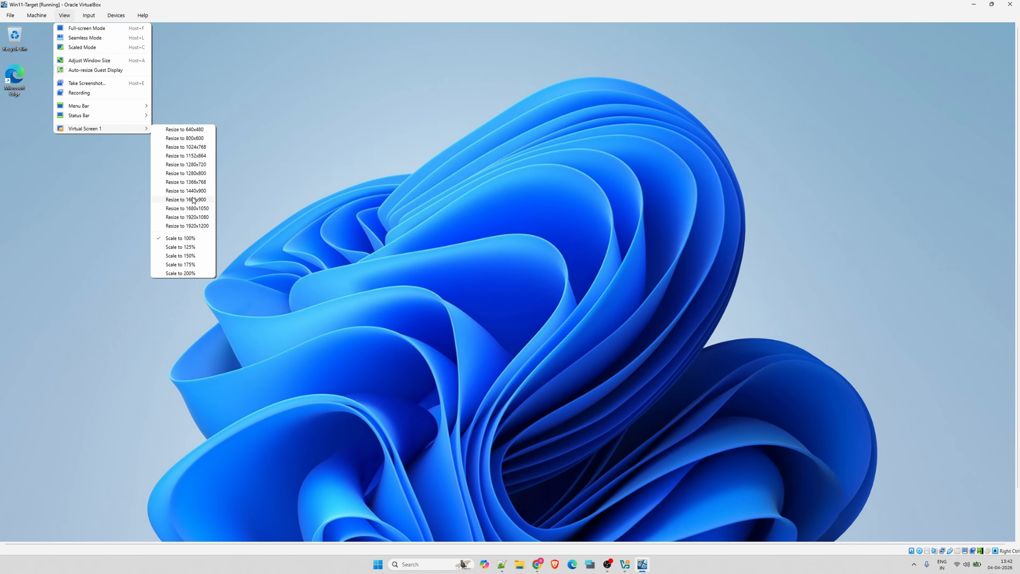
click(165, 91)
click(974, 4)
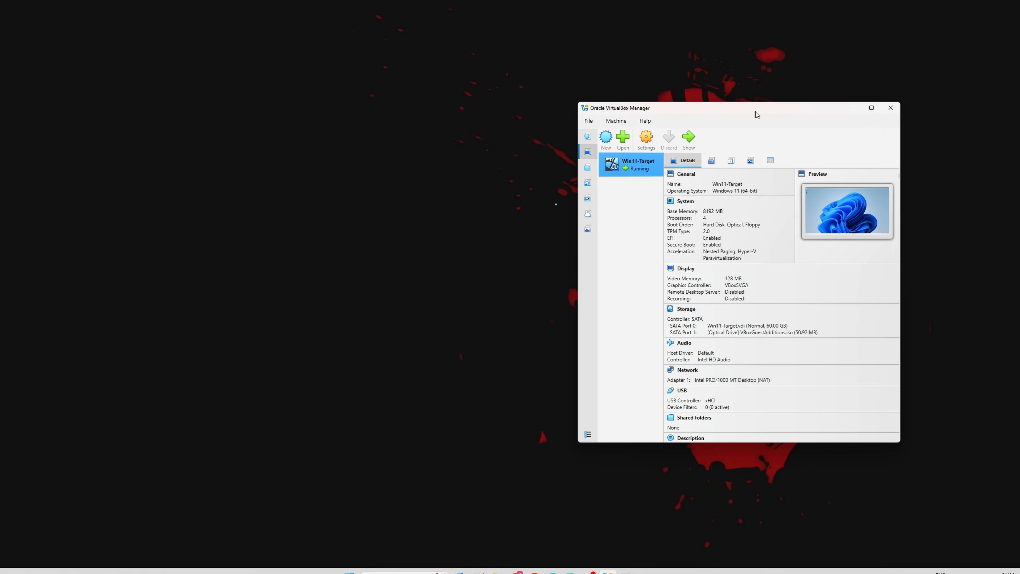
Examine the shared clipboard and drag-and-drop options in Win11-Target's general settings, and switch back to the running machine window
click(389, 27)
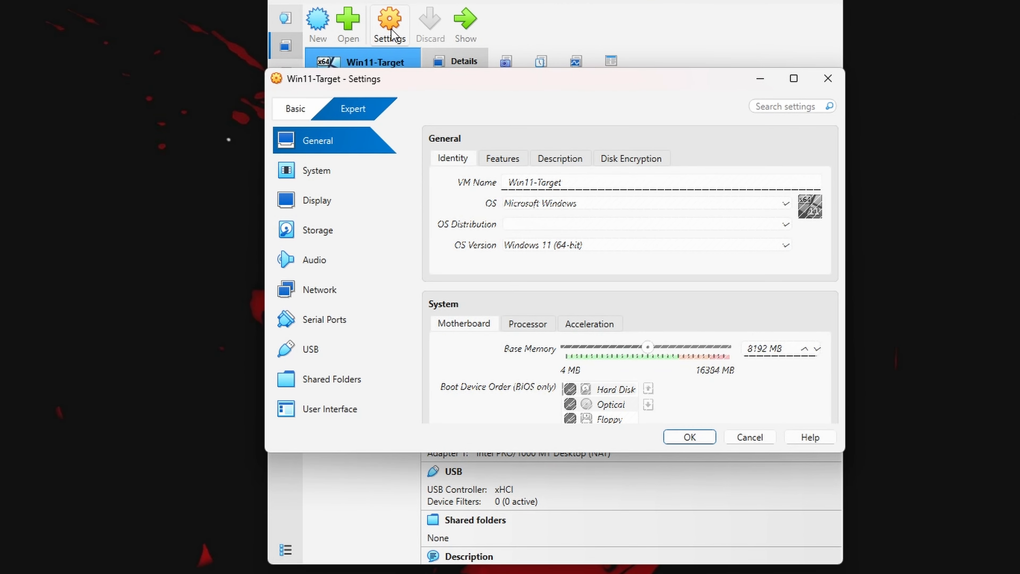
click(507, 159)
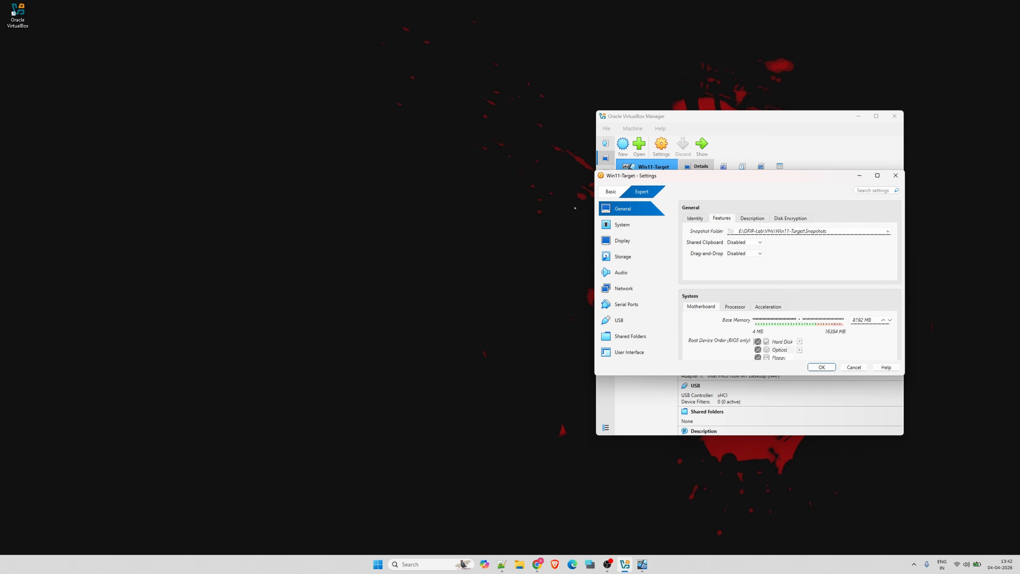
click(642, 564)
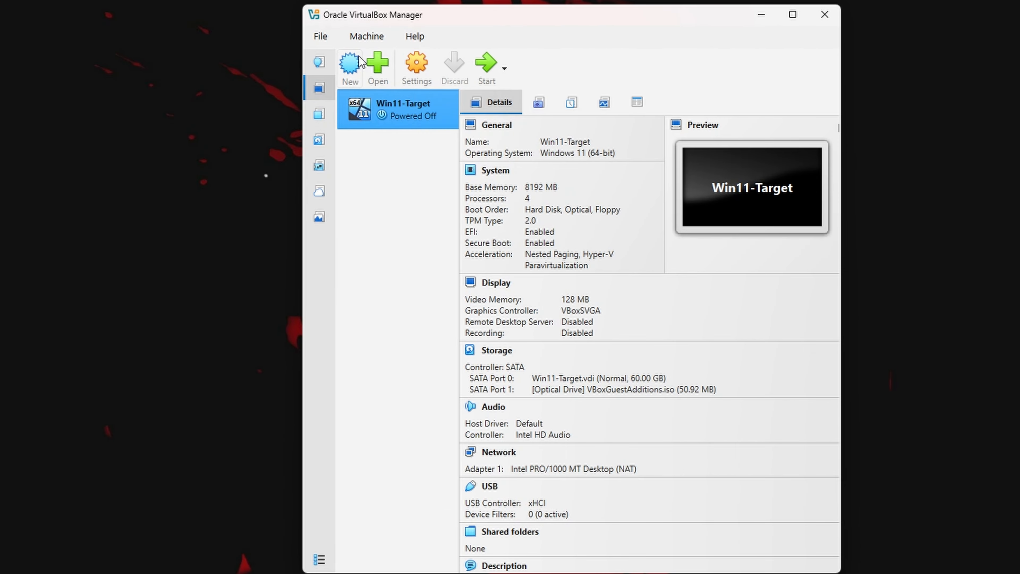
Start a new virtual machine named Win11-Forensic and choose the Win11_25H2_EnglishInternational ISO from E:\DFIR-Lab\ISO as its image
click(628, 140)
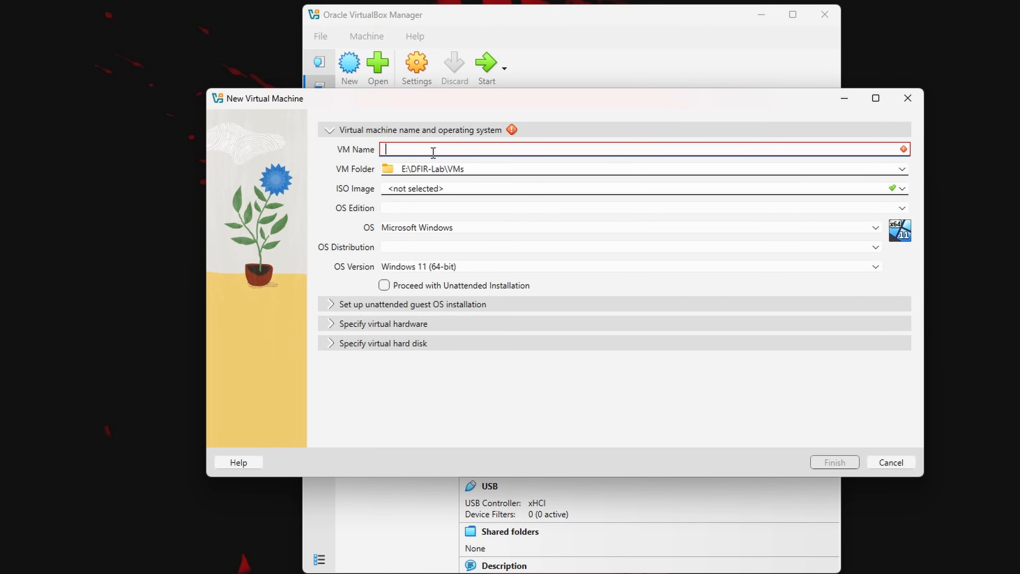
text(Win11)
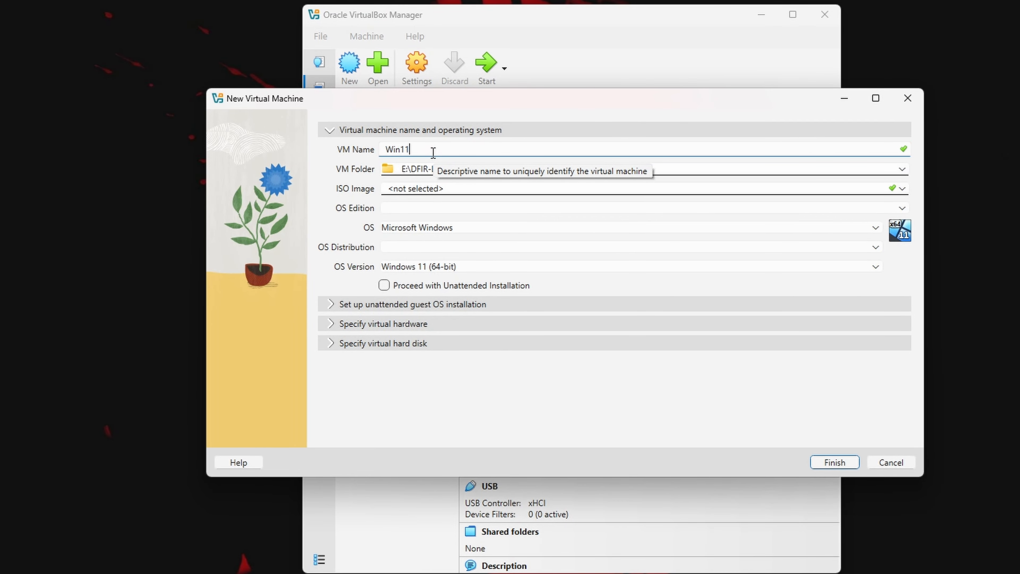
text(-Forensic)
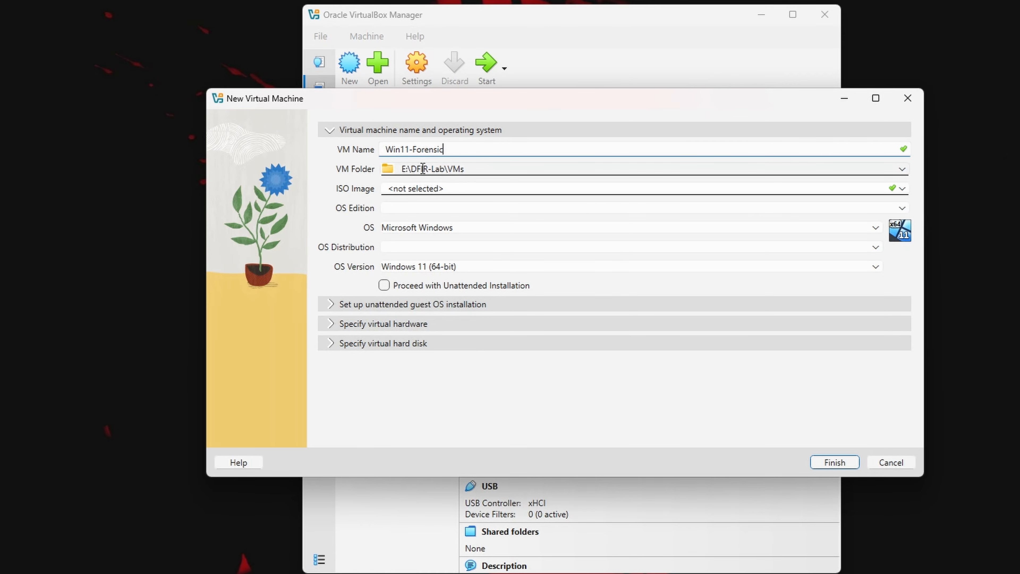
click(409, 192)
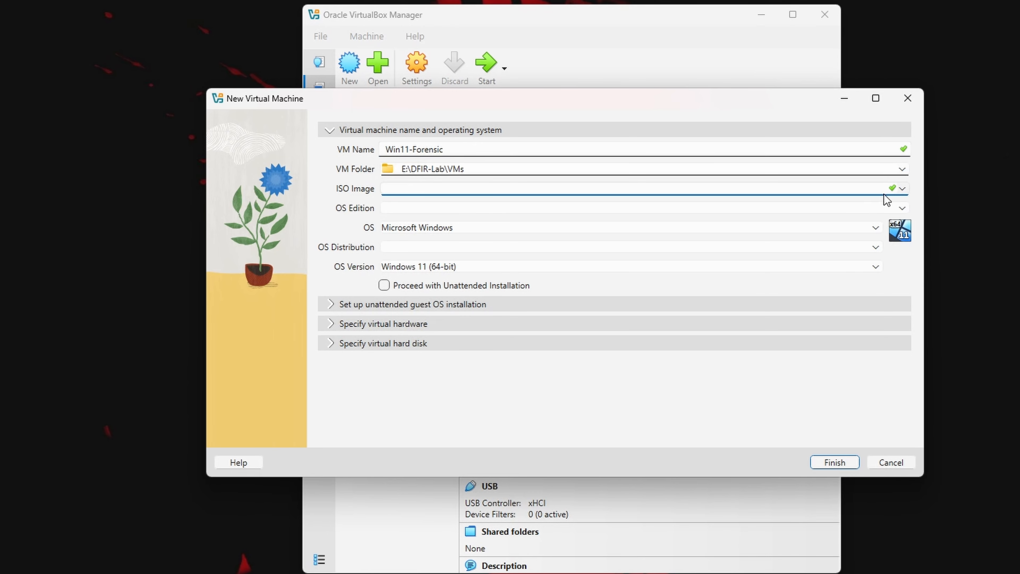
click(904, 190)
click(484, 215)
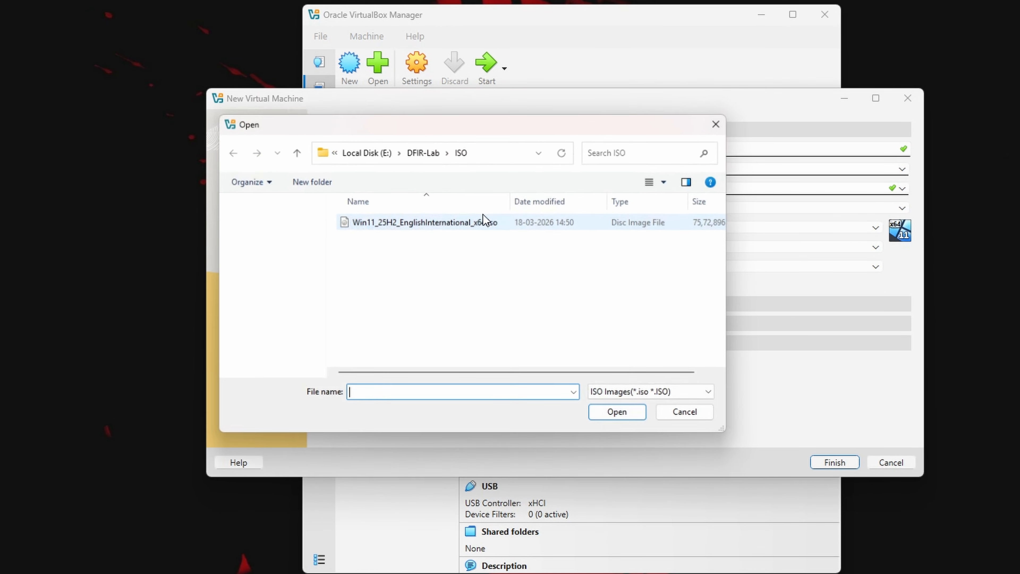
click(429, 217)
double_click(430, 217)
Enter and confirm the account password for the unattended guest OS installation
click(389, 304)
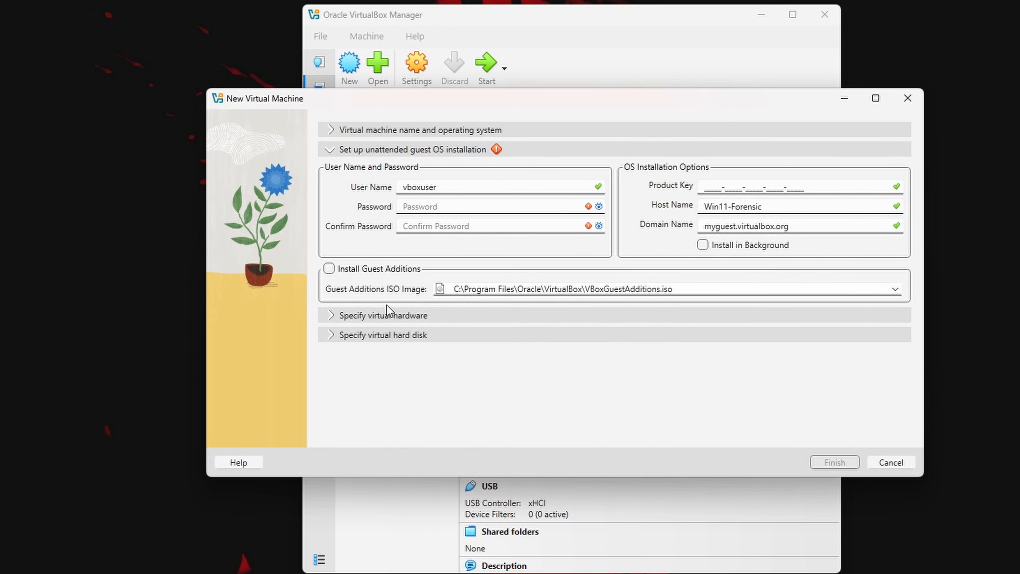
double_click(435, 187)
click(430, 204)
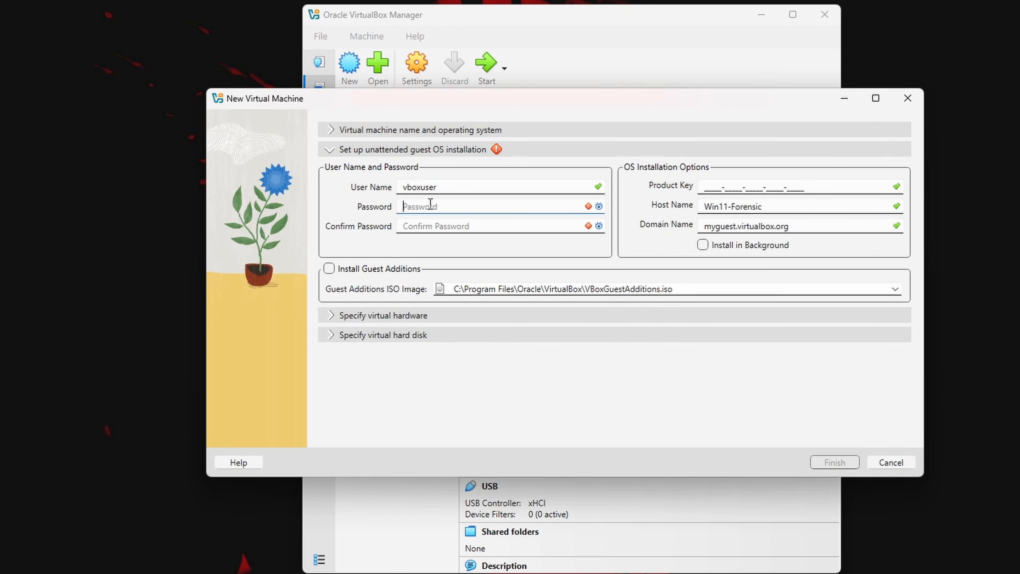
text(12345)
click(451, 226)
text(123456)
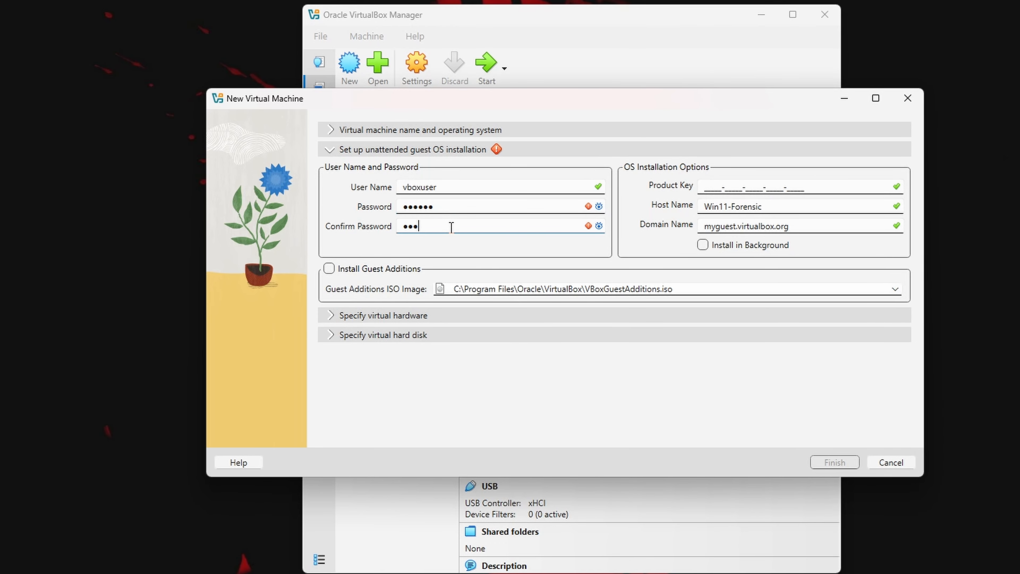
Set the new machine's base memory to 8192 MB and its number of CPUs to 4
click(410, 319)
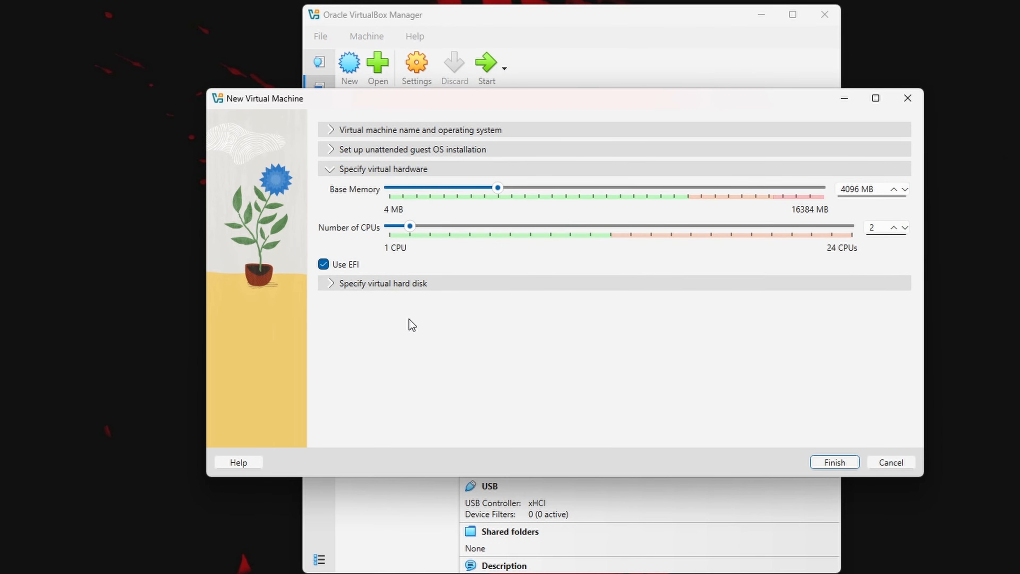
double_click(850, 185)
text(8192)
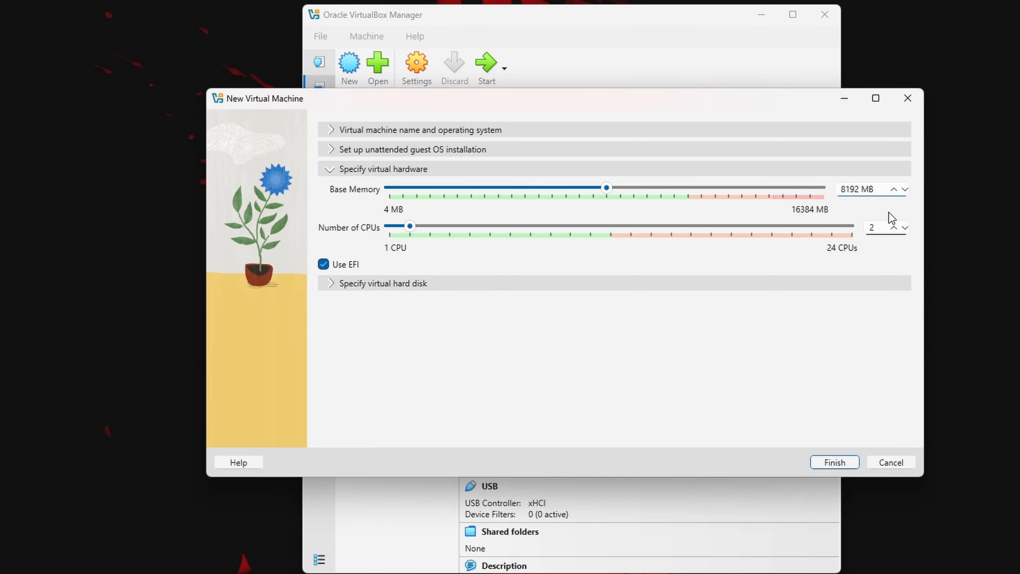
click(897, 228)
click(897, 228)
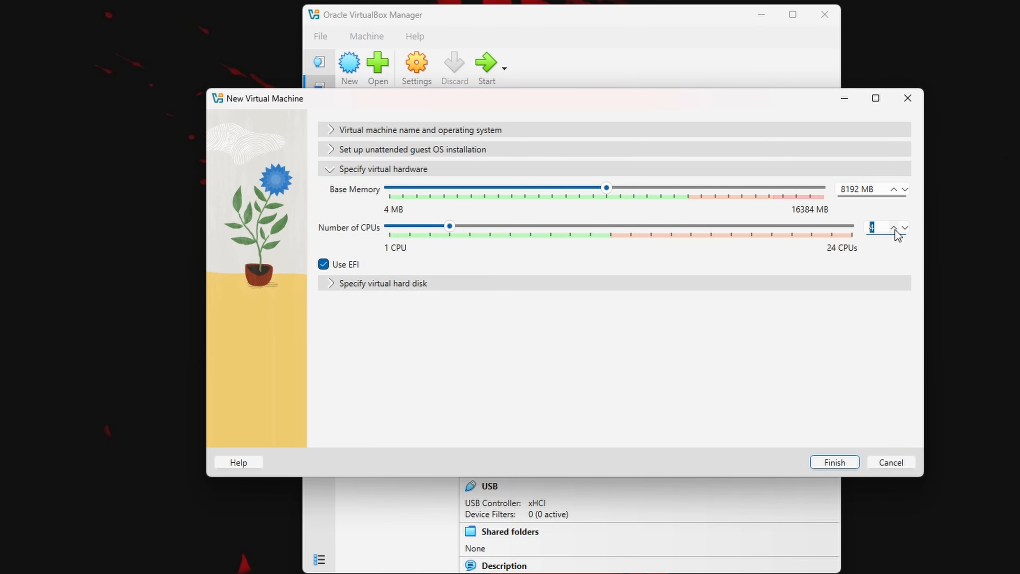
Set the new virtual hard disk size to 150 GB and finish creating the Win11-Forensic machine
click(448, 283)
double_click(867, 263)
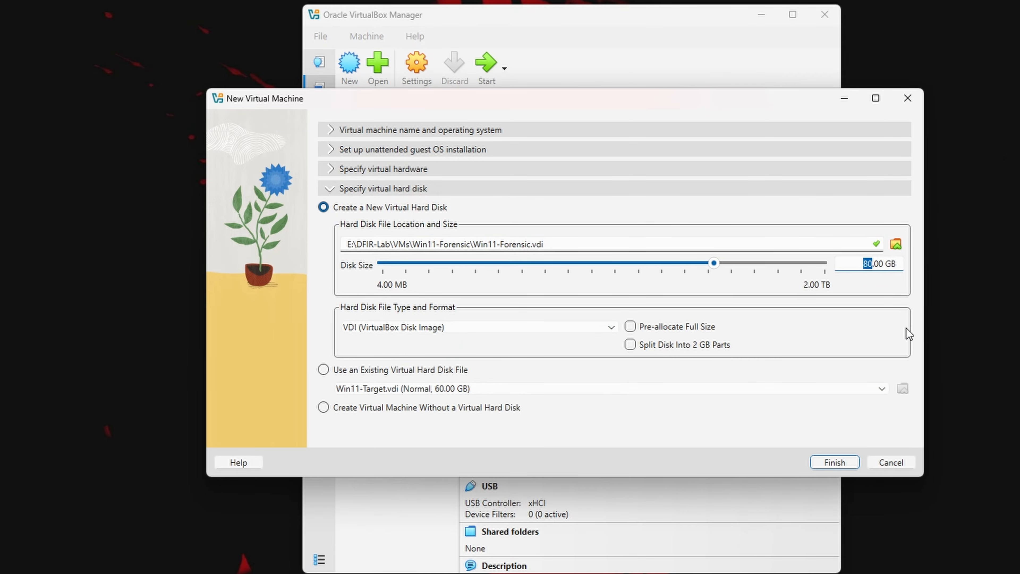
text(150)
click(837, 460)
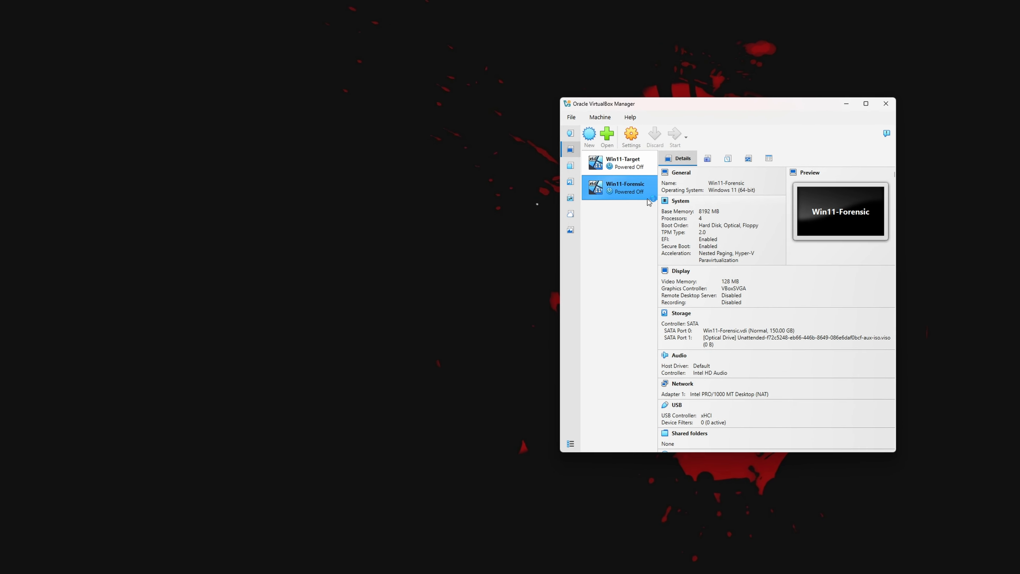
Start the Win11-Forensic machine and dismiss its mouse integration notification
double_click(643, 189)
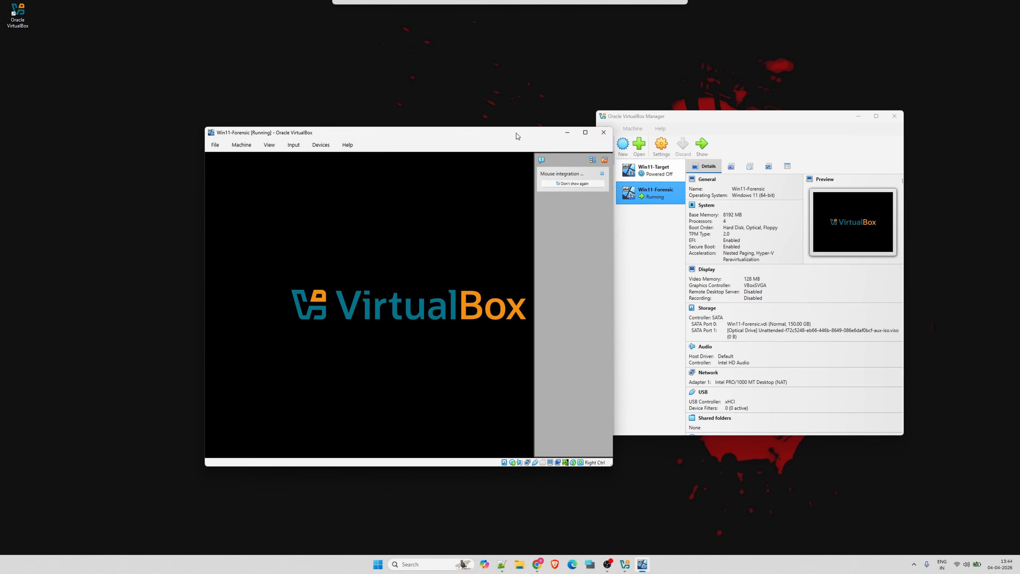
click(601, 175)
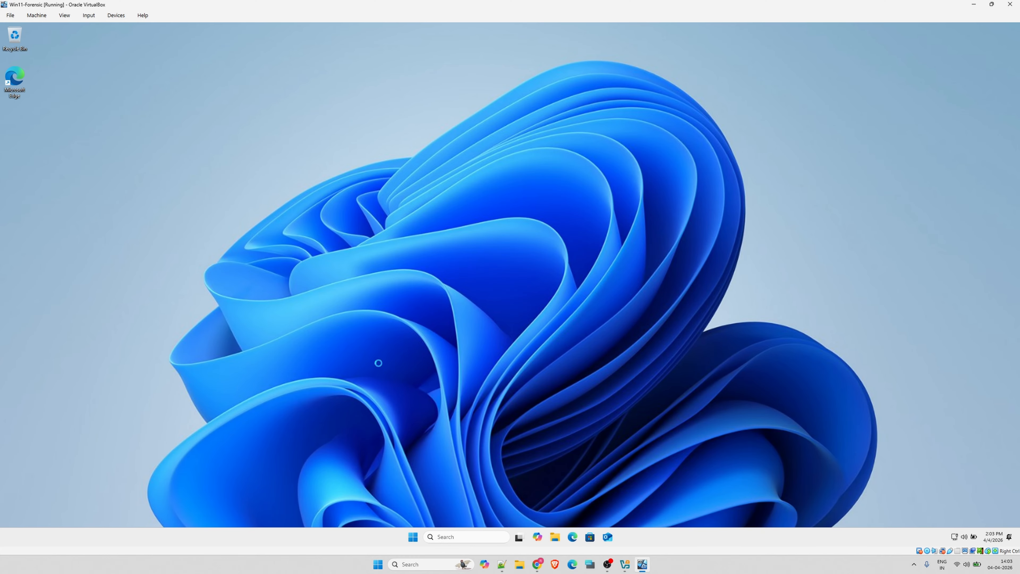
Shut down Windows in the Win11-Forensic guest
click(413, 537)
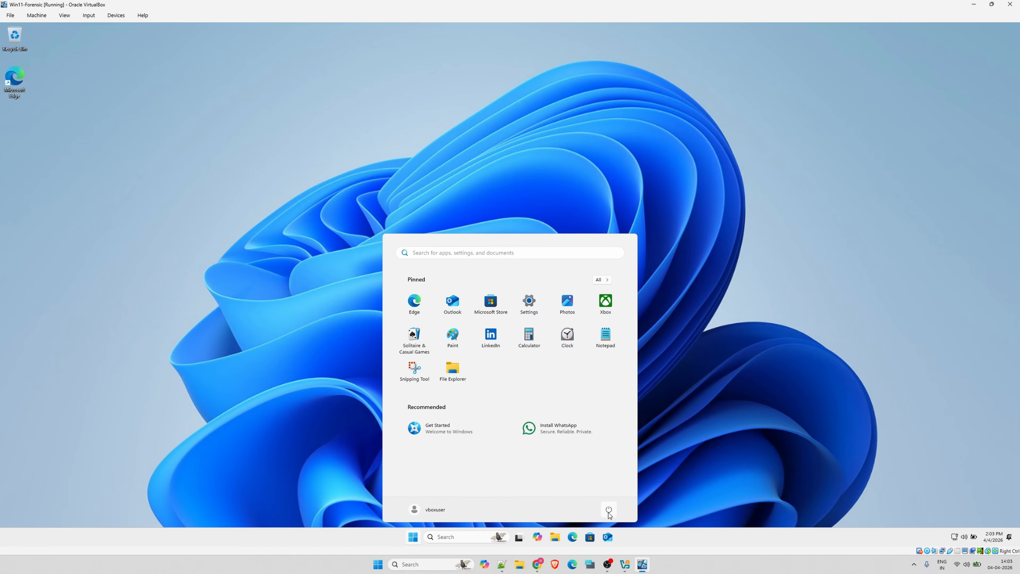
click(608, 509)
click(609, 480)
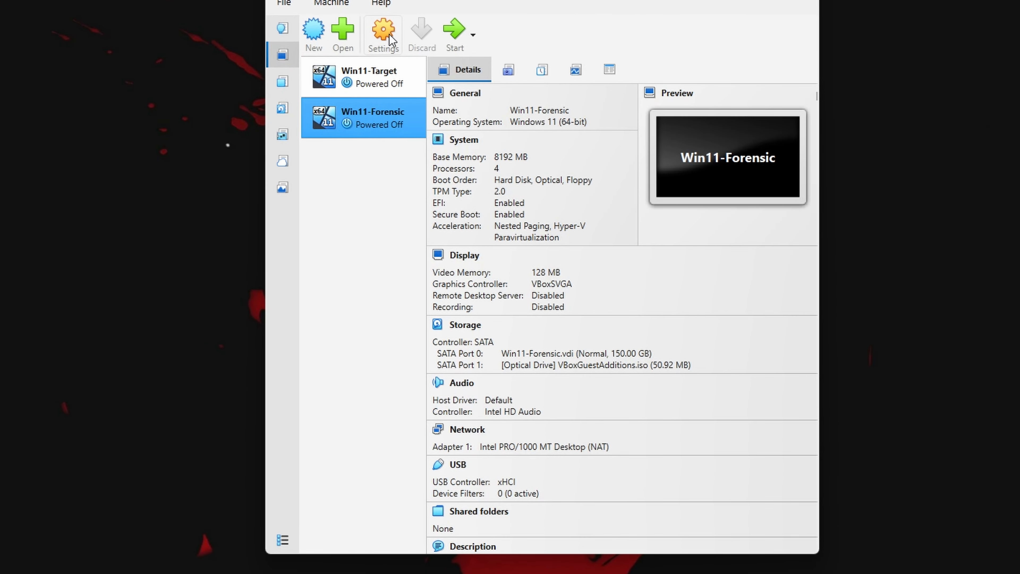
Open the general Features options in Win11-Forensic's settings
click(618, 130)
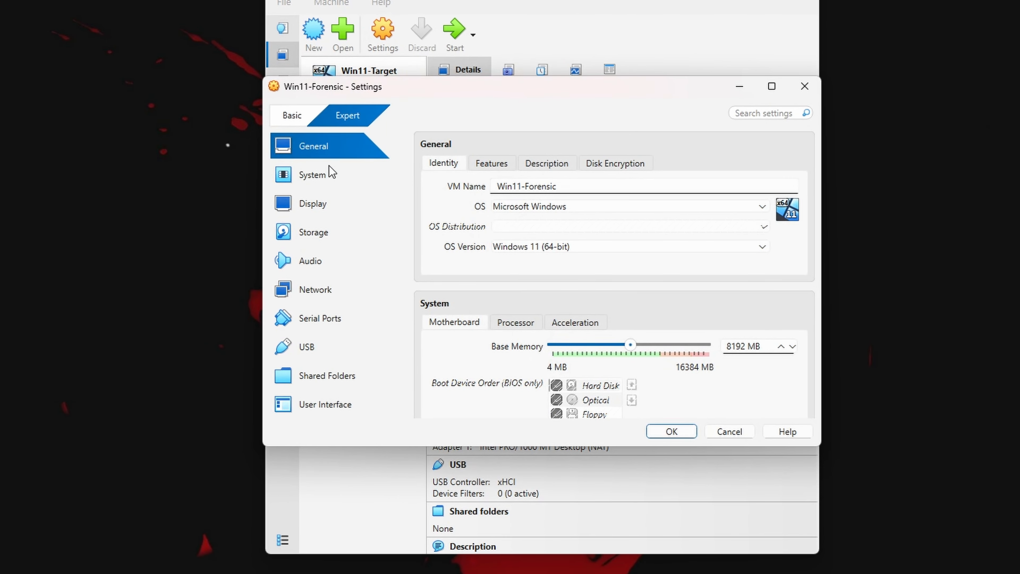
click(492, 162)
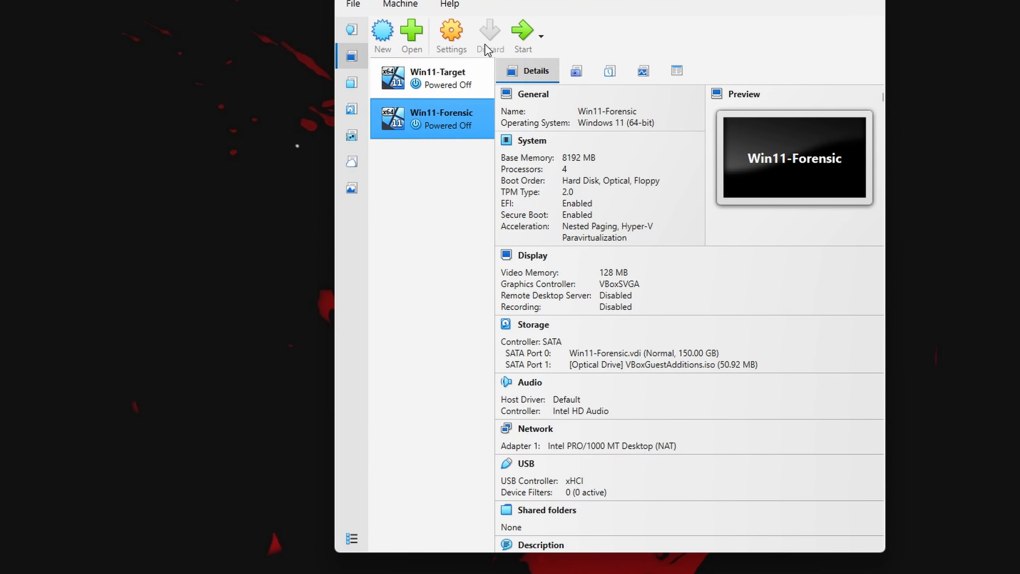
Review the Adapter 1 network settings of Win11-Forensic and Win11-Target, and accept each settings dialog
key(ctrl+s)
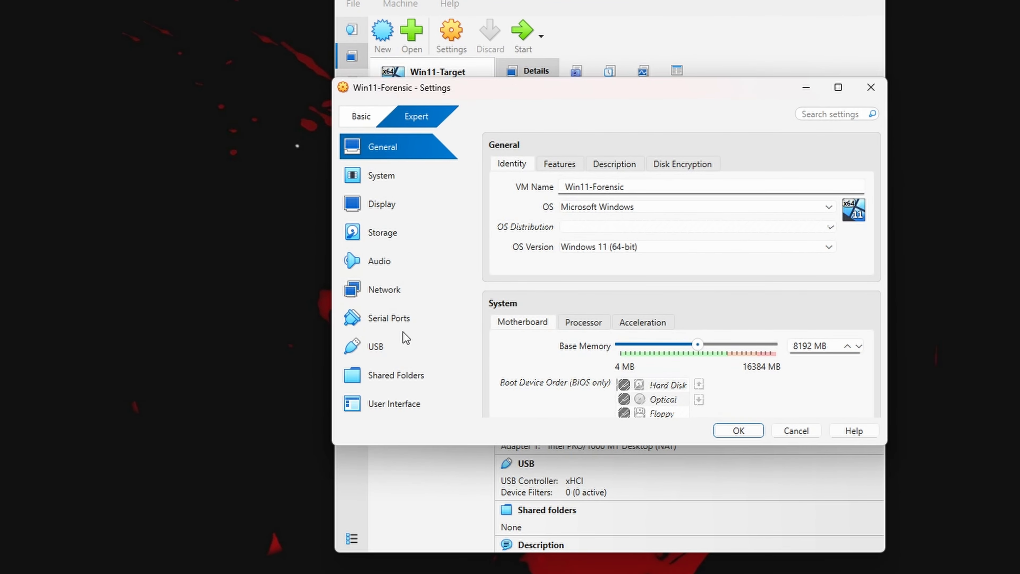
click(384, 289)
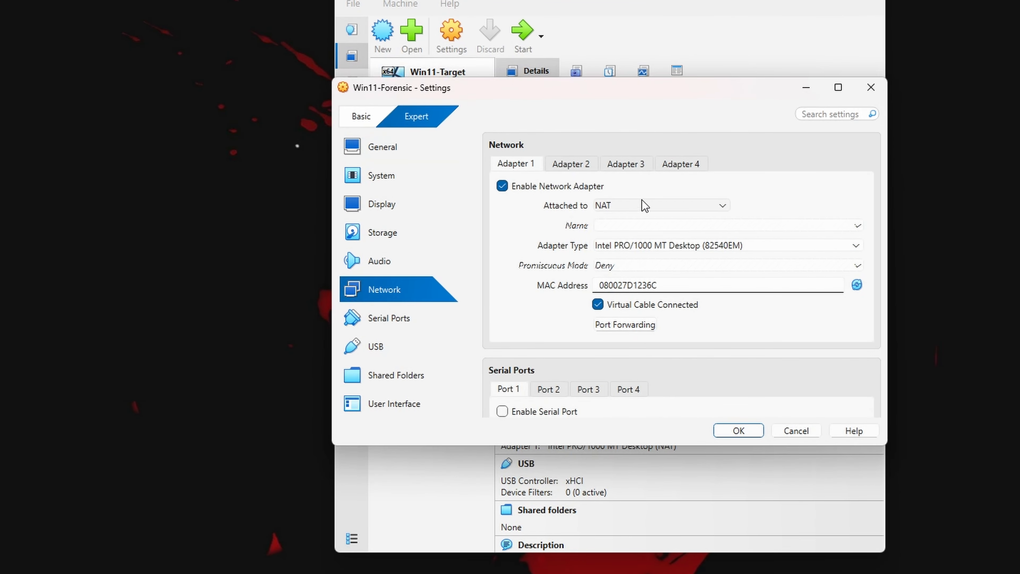
click(738, 429)
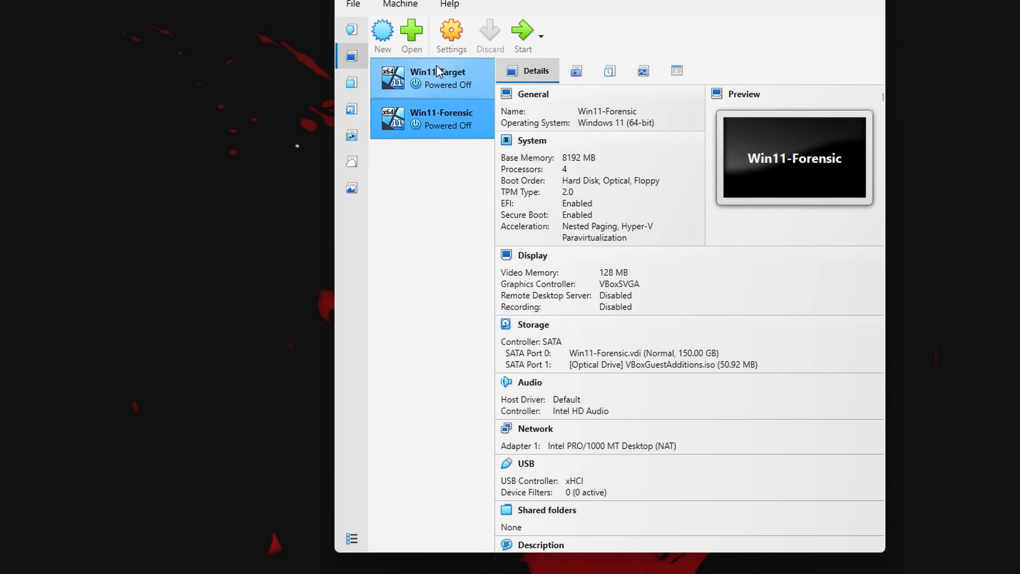
click(435, 78)
key(ctrl+s)
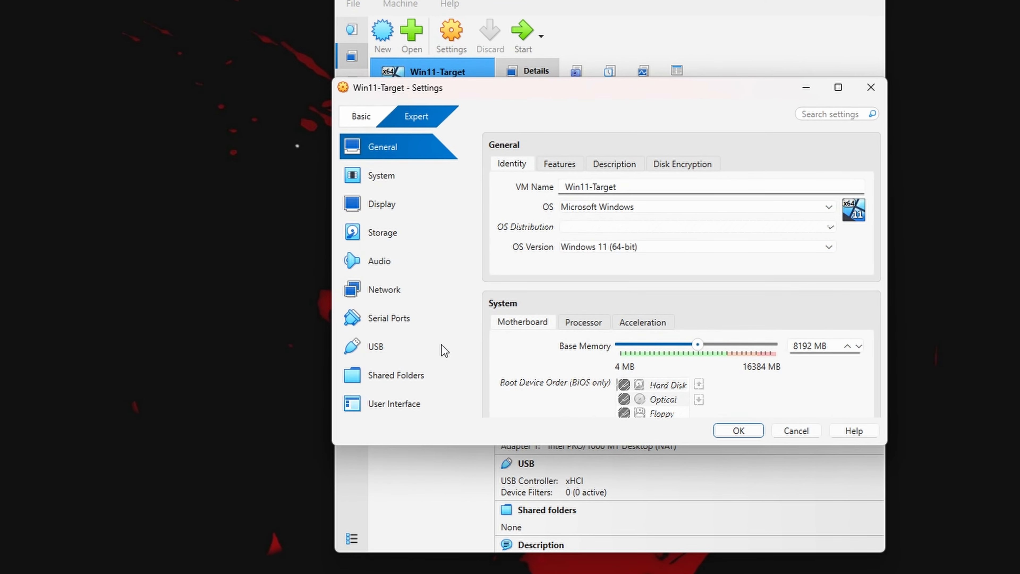
click(402, 290)
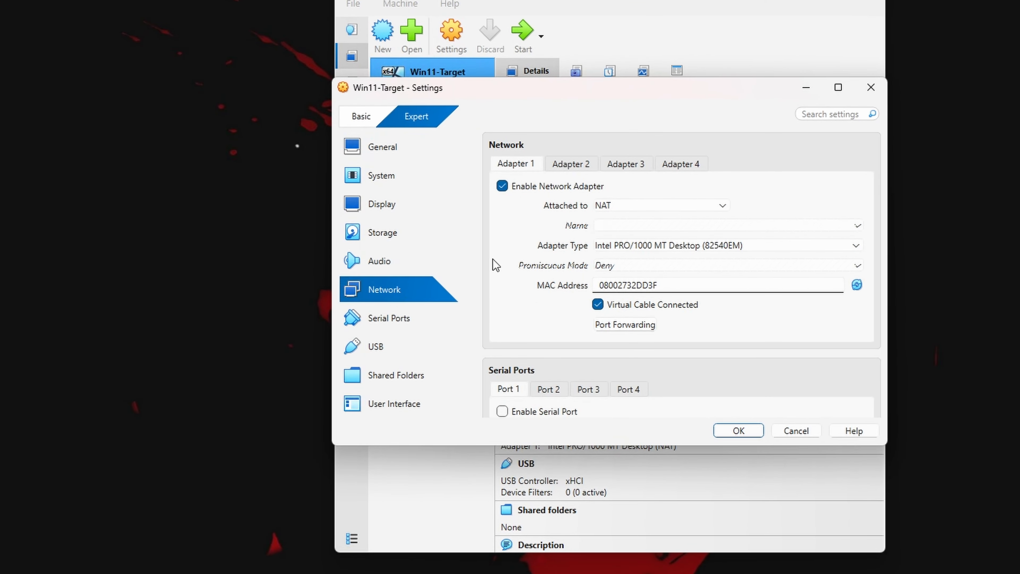
click(734, 431)
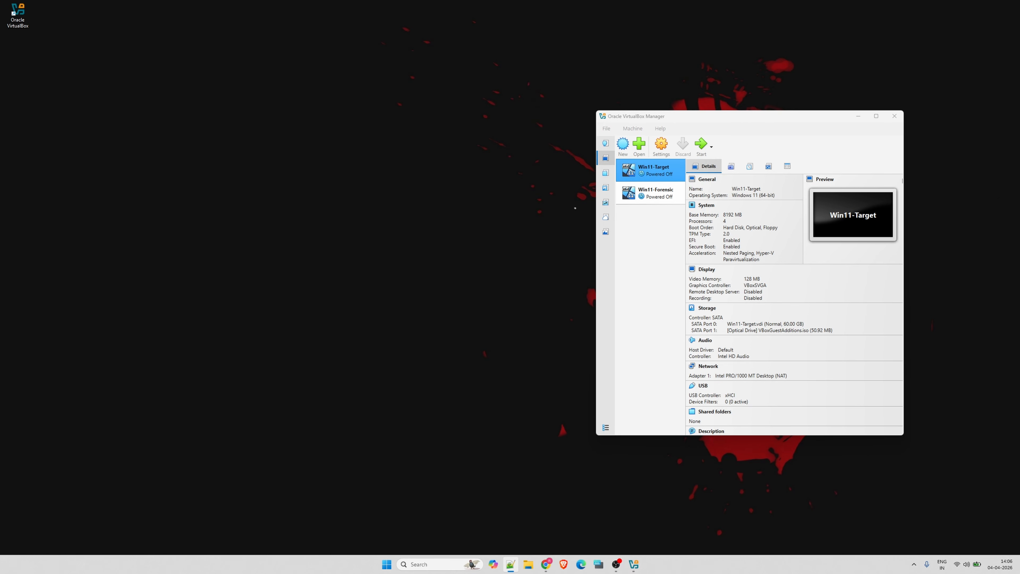
Take a snapshot of the Win11-Target machine named "Clean OS -Target"
click(768, 119)
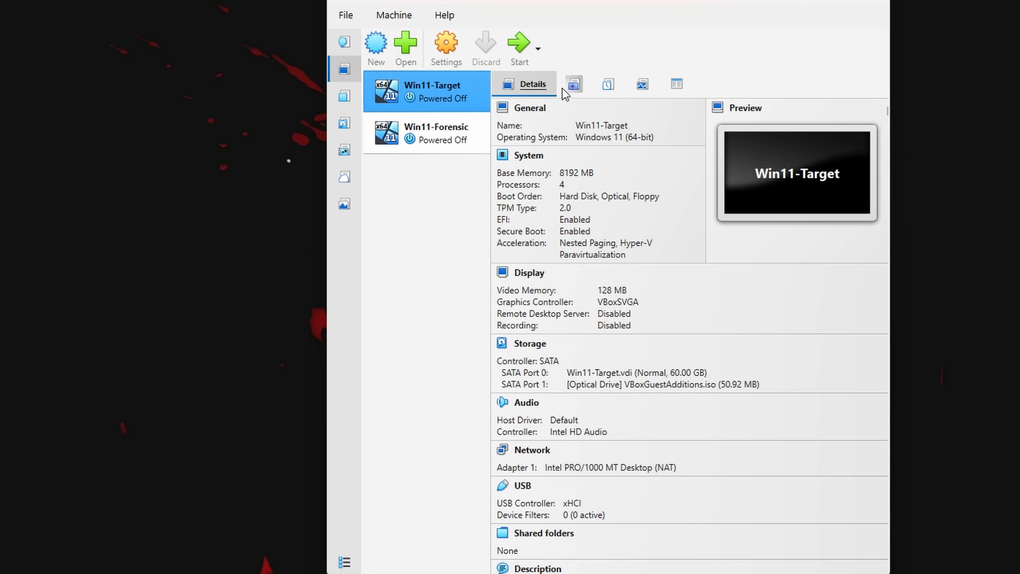
click(574, 84)
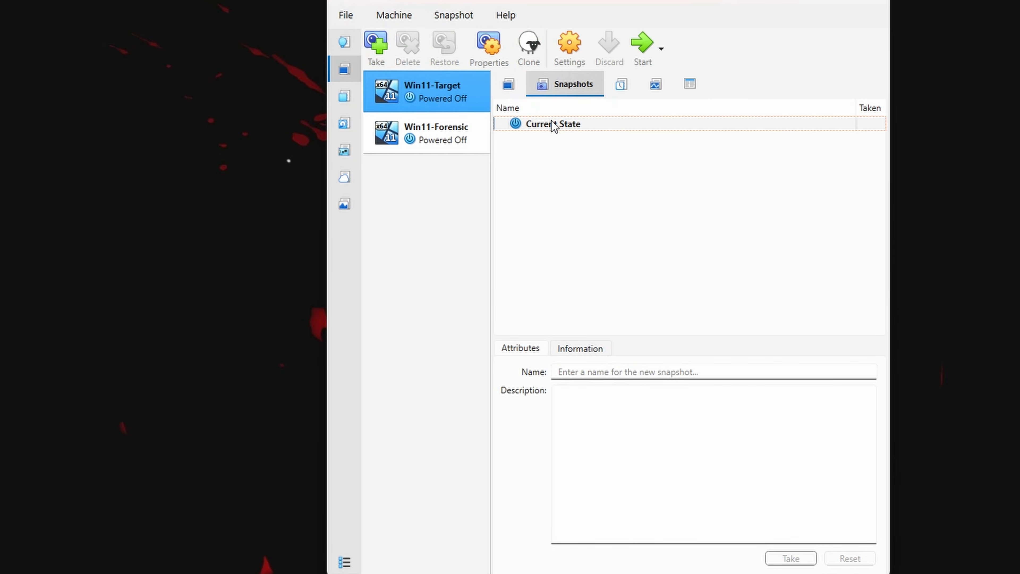
click(619, 373)
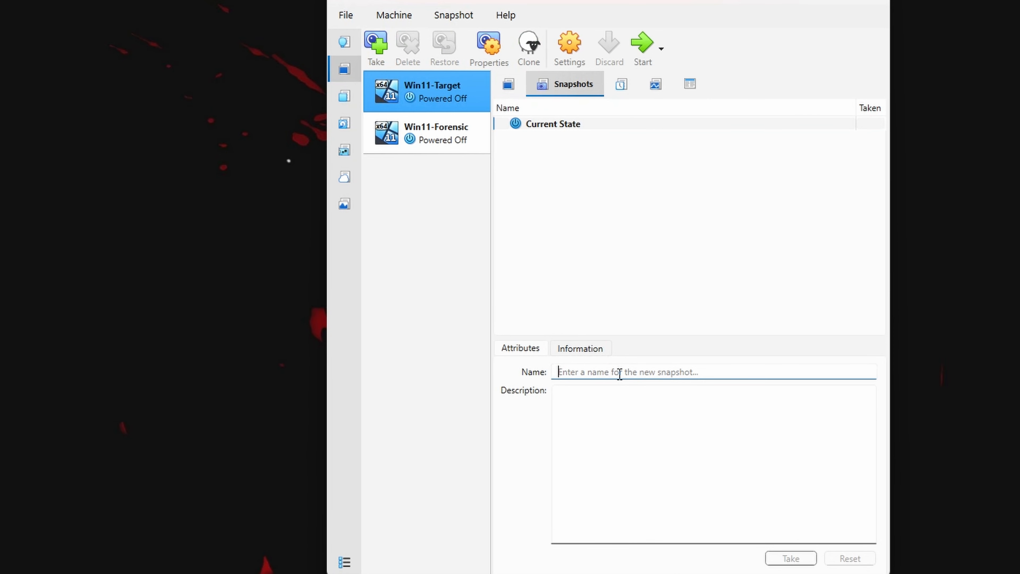
text(Clean )
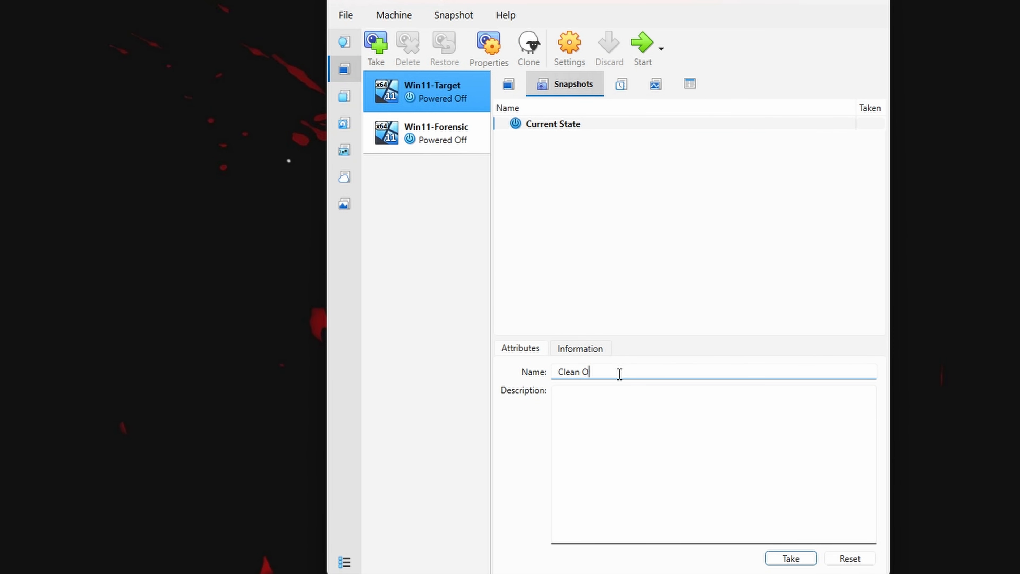
text(OS -TRarget)
click(791, 559)
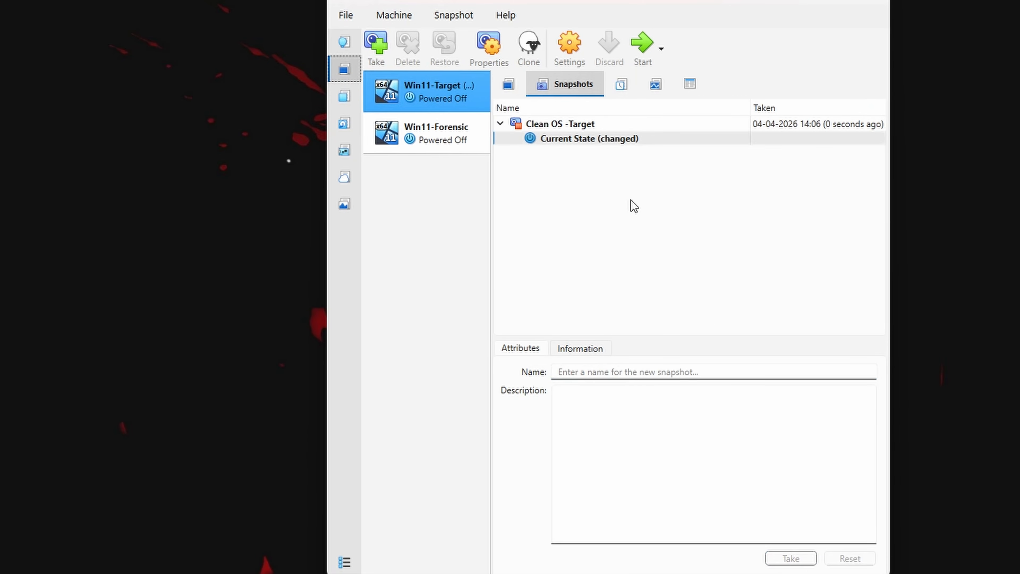
Take a snapshot of the Win11-Forensic machine named "Clean OS - Forensic"
click(444, 141)
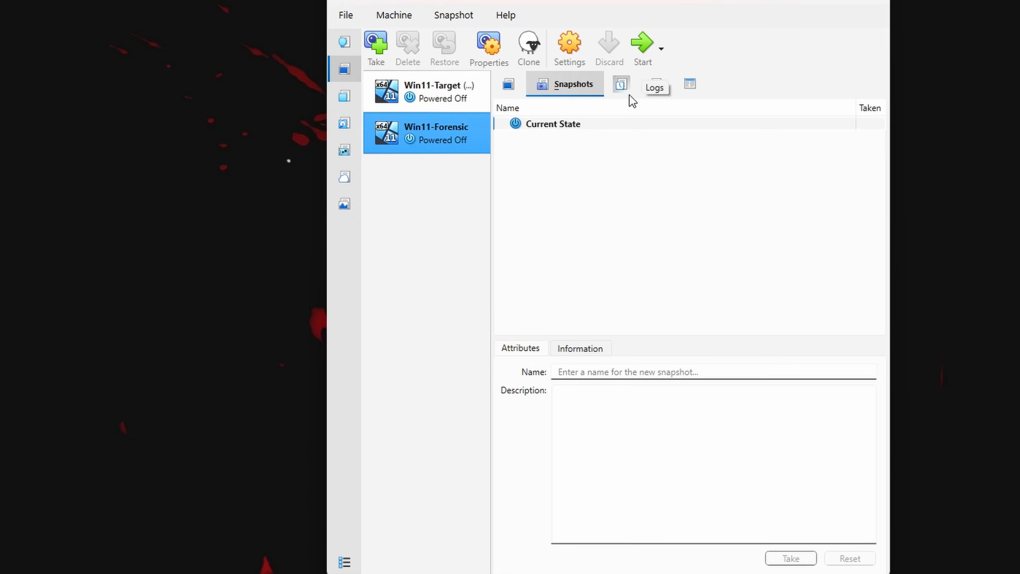
click(627, 378)
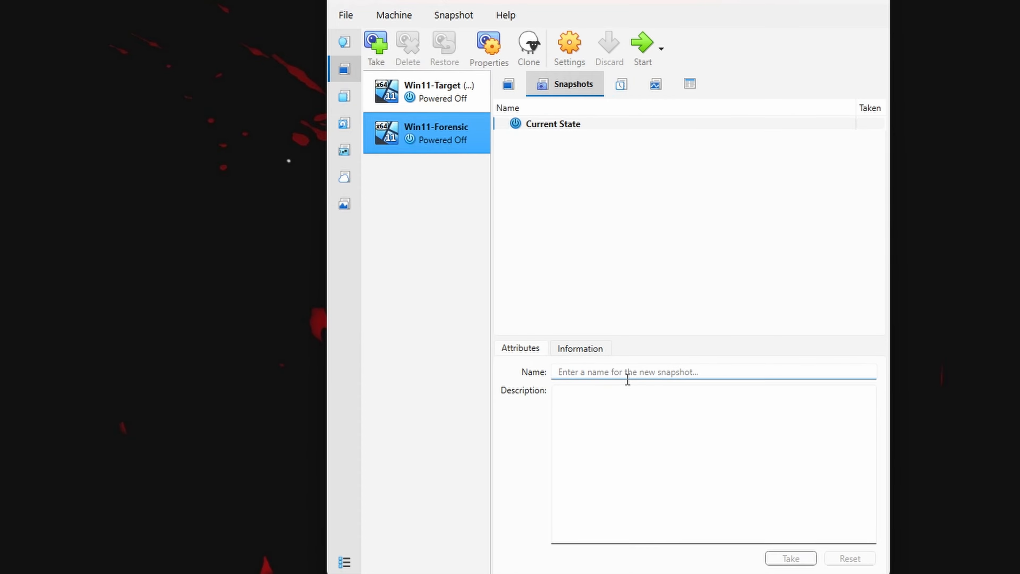
text(Clean OS )
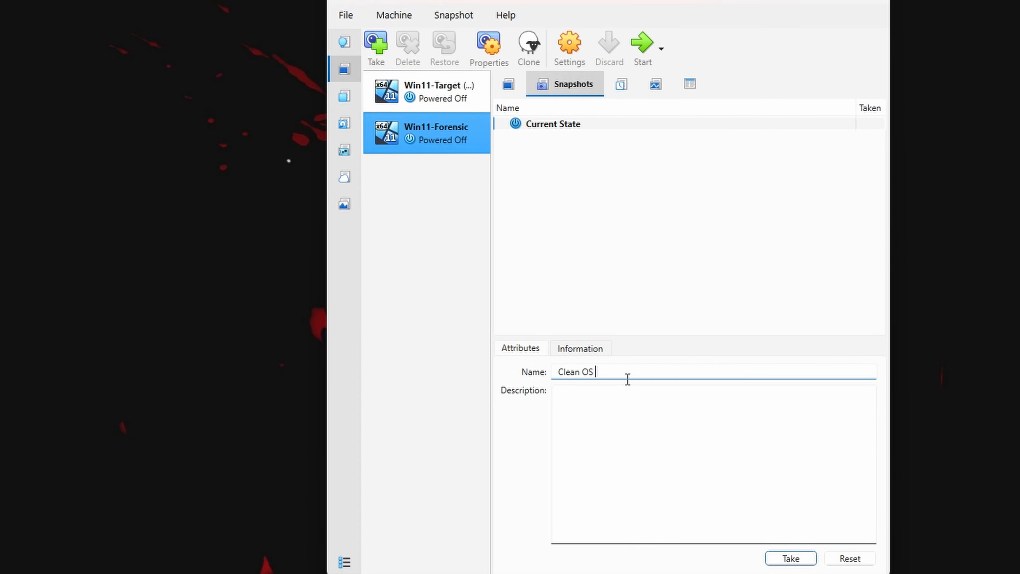
text(- Forensic)
click(782, 559)
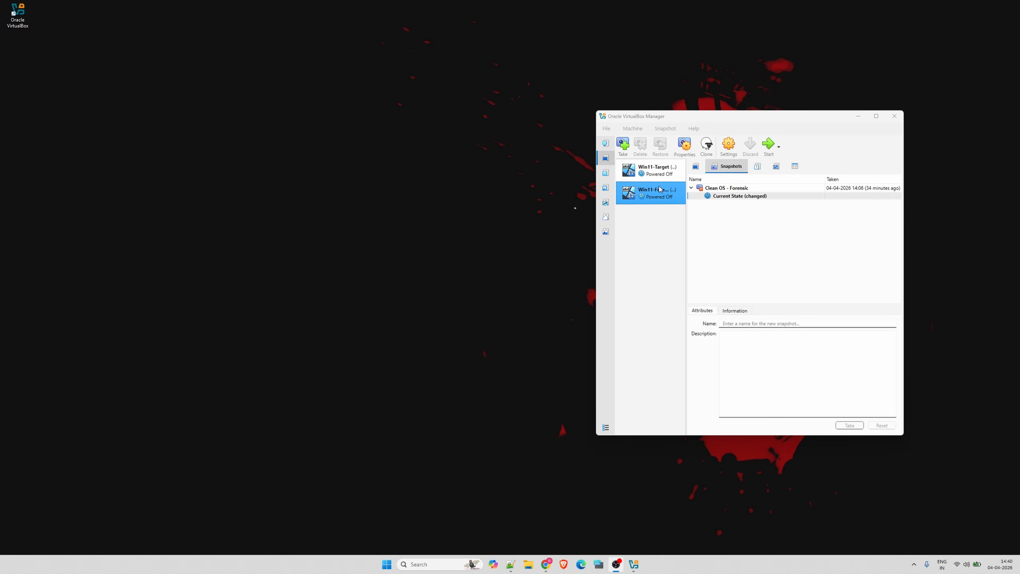
Start the Win11-Forensic machine and create a folder named Forensics on its Windows (C:) drive
click(766, 145)
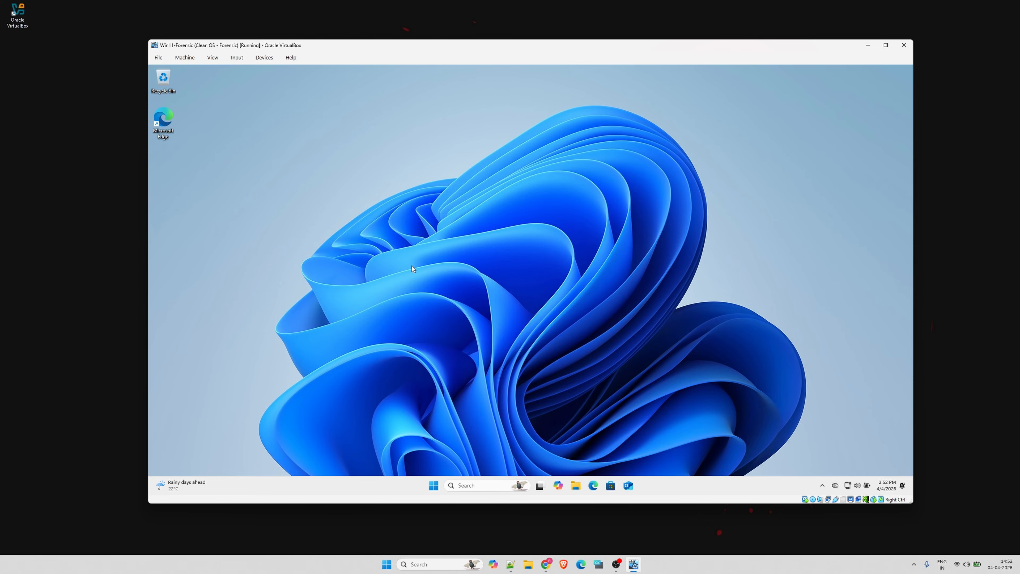
key(super+e)
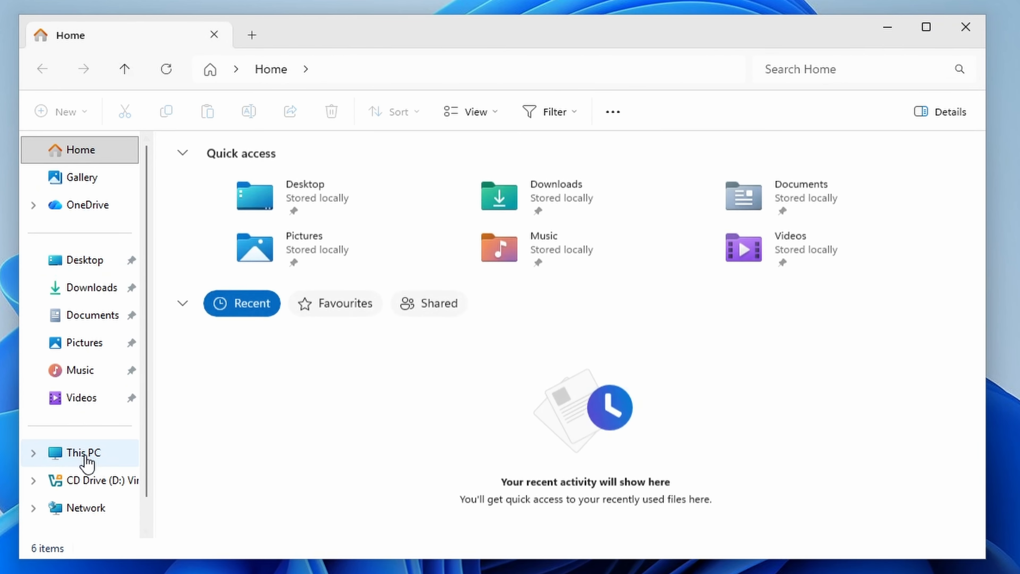
click(339, 346)
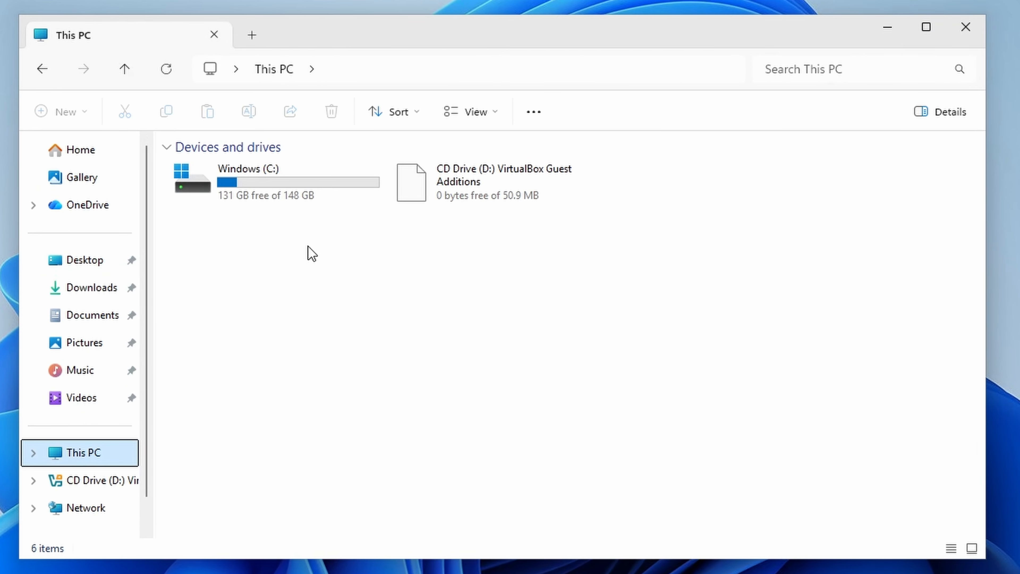
double_click(286, 193)
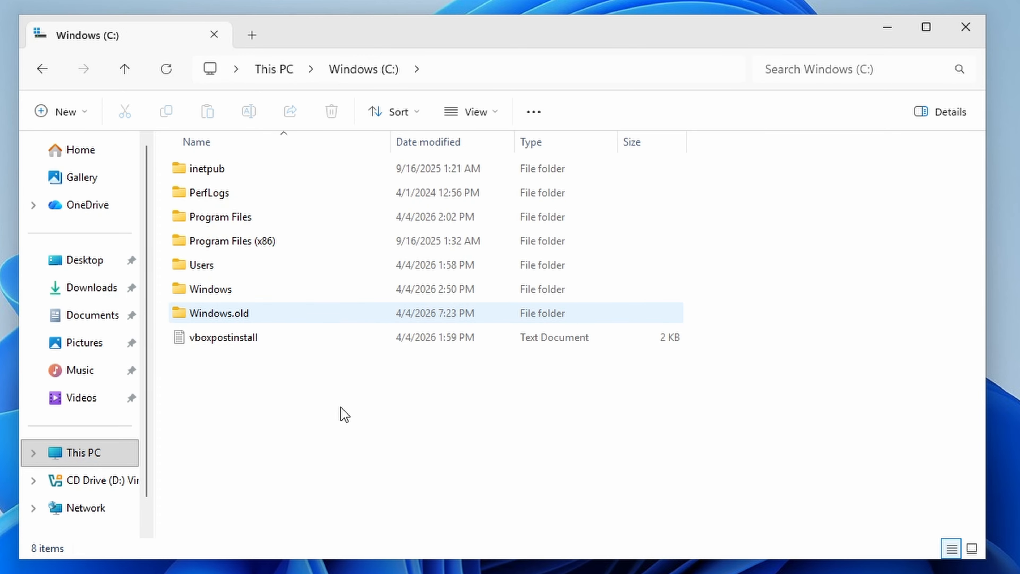
right_click(420, 382)
mouse_move(468, 494)
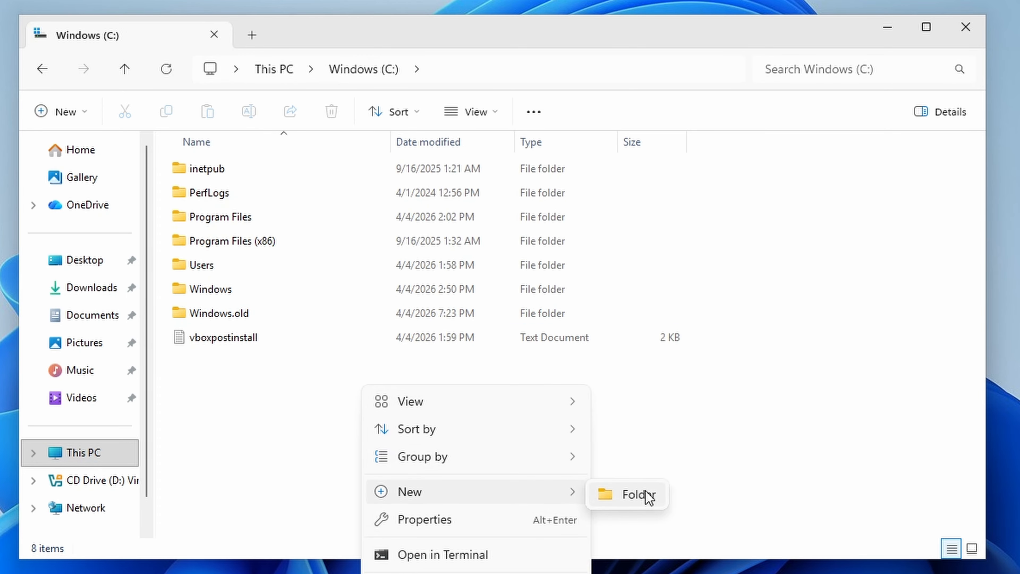
click(650, 495)
text(Forensics)
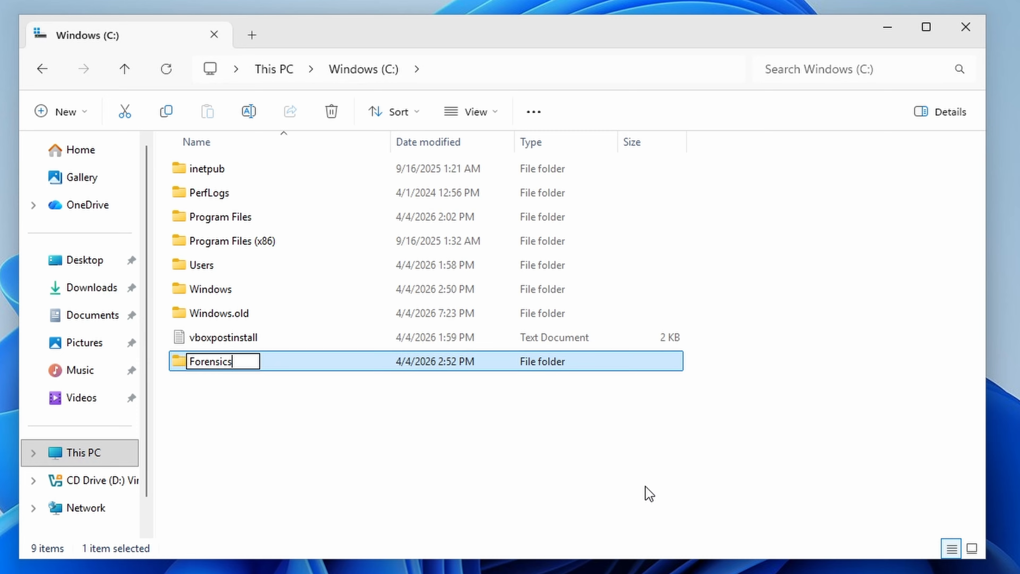
key(Return)
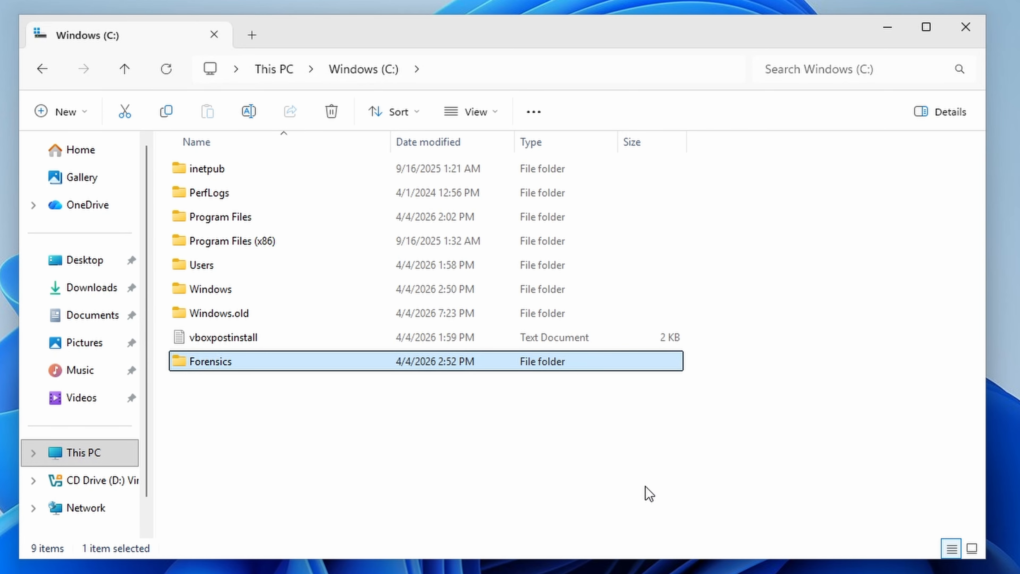
Open the Forensics folder and create a subfolder named Cases in it
key(Return)
right_click(348, 265)
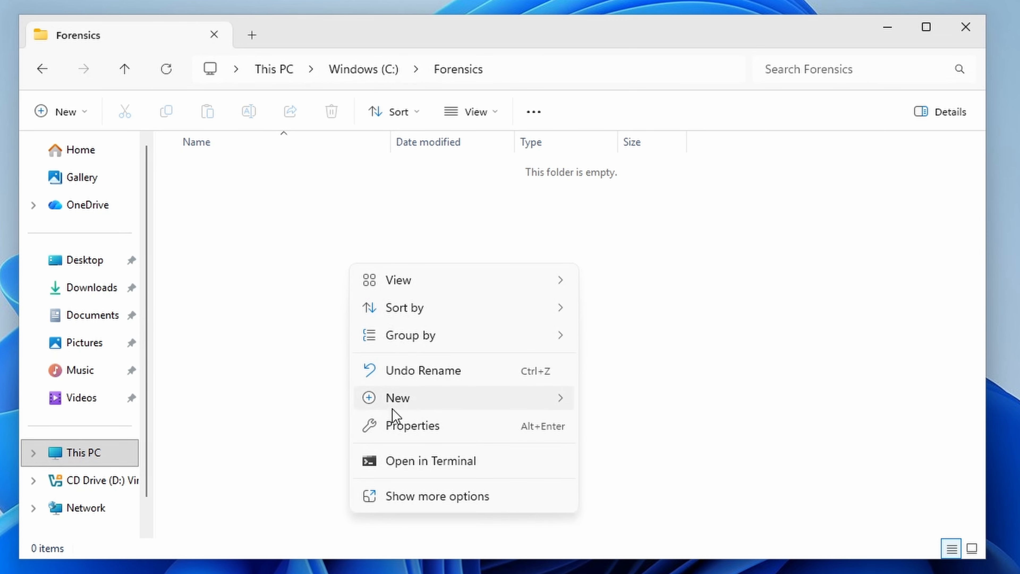
mouse_move(386, 404)
click(610, 408)
text(Cases)
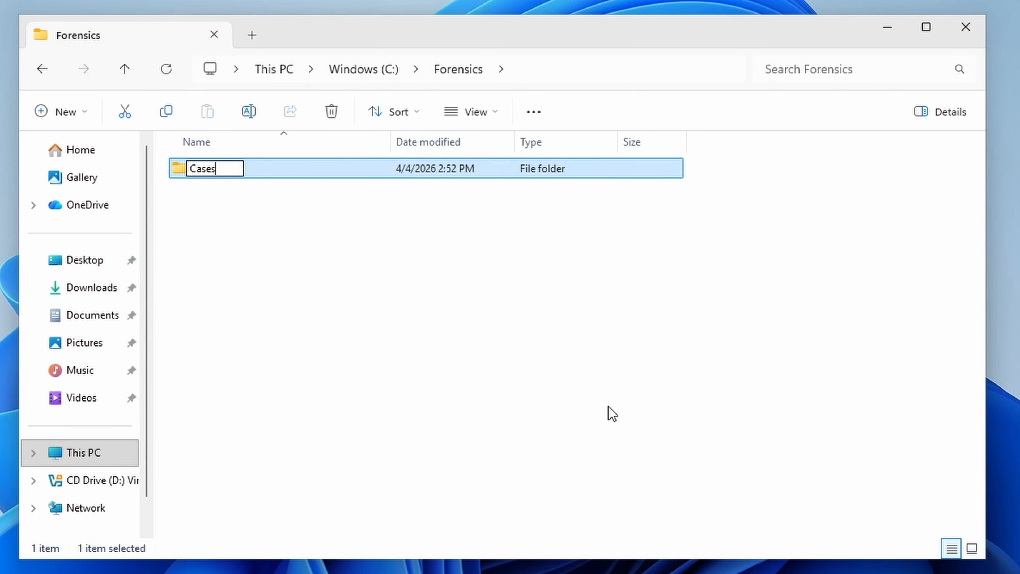
key(Return)
Create a second subfolder named Images in the Forensics folder
click(619, 415)
right_click(620, 415)
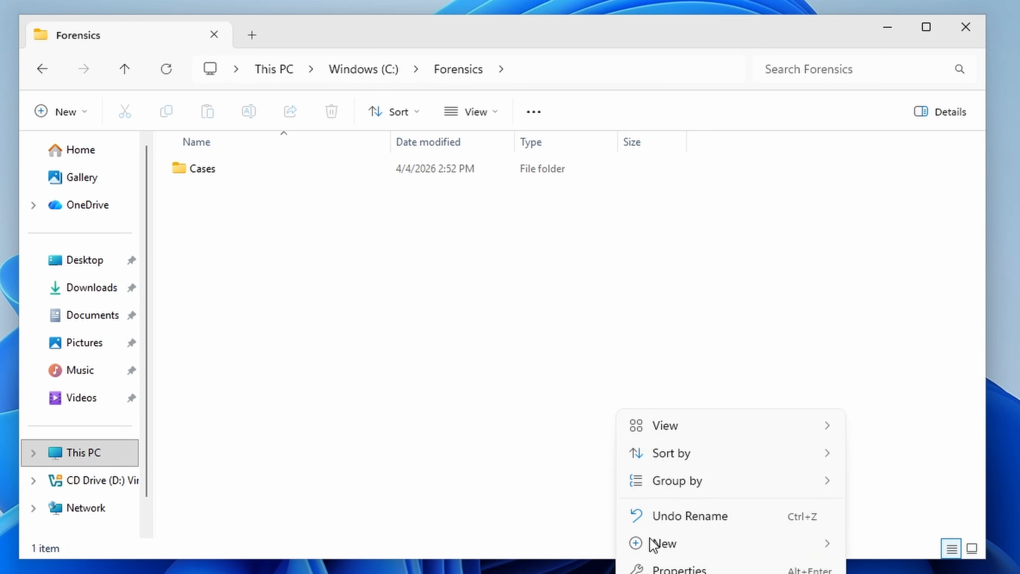
mouse_move(664, 546)
click(904, 545)
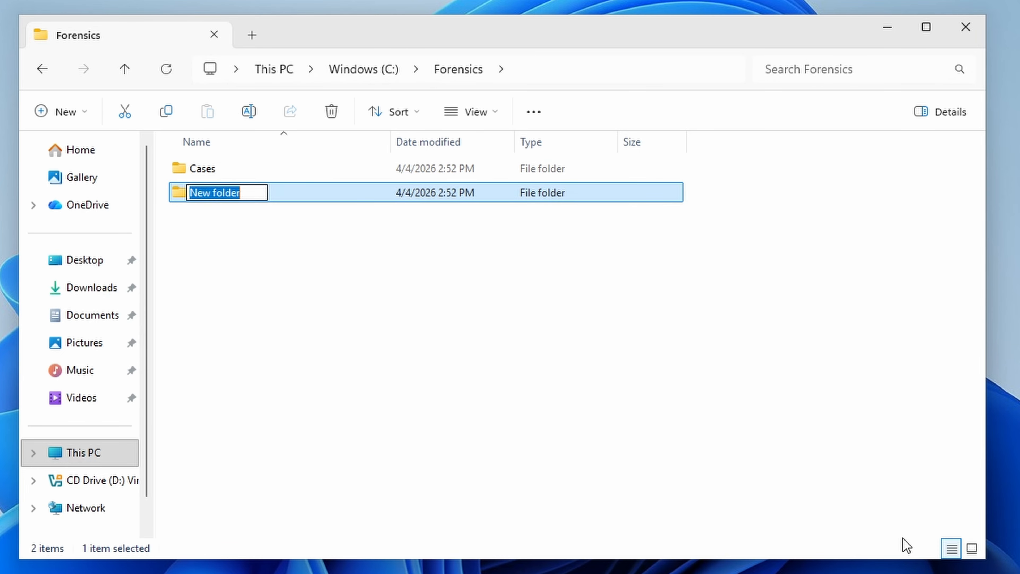
text(Images)
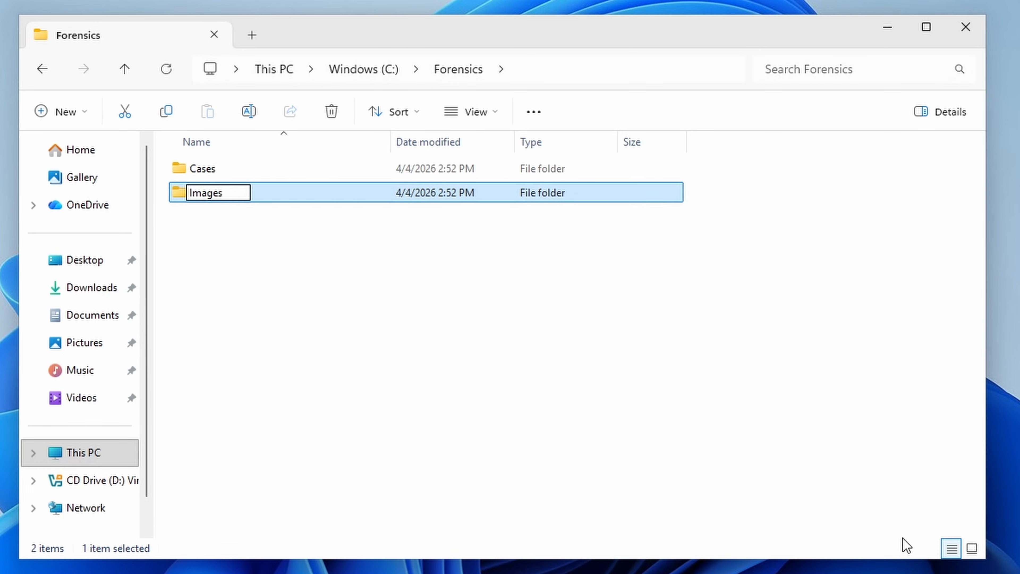
key(Return)
Create a third subfolder named Tools in the Forensics folder
click(583, 403)
right_click(583, 403)
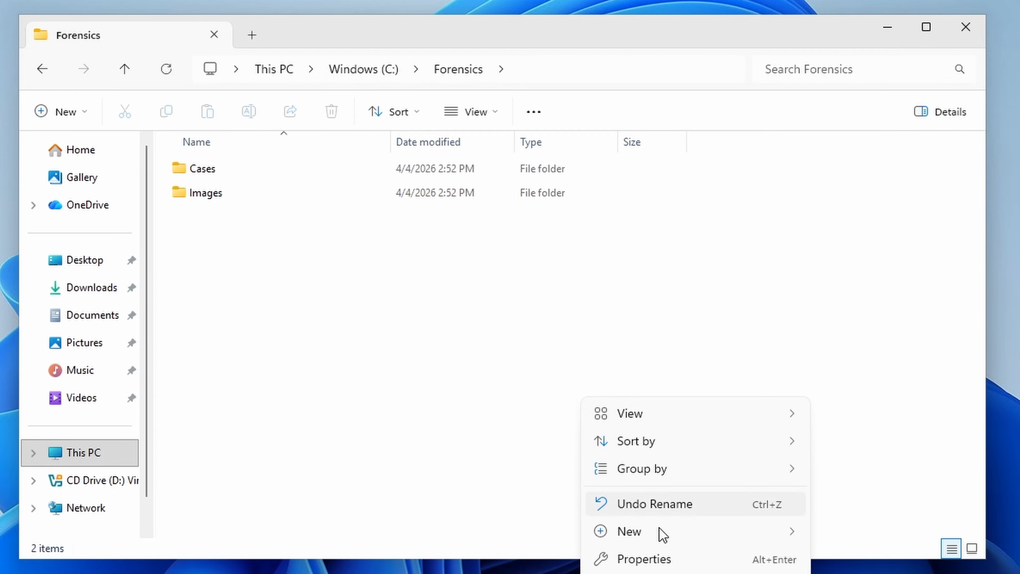
mouse_move(662, 533)
click(841, 541)
text(T)
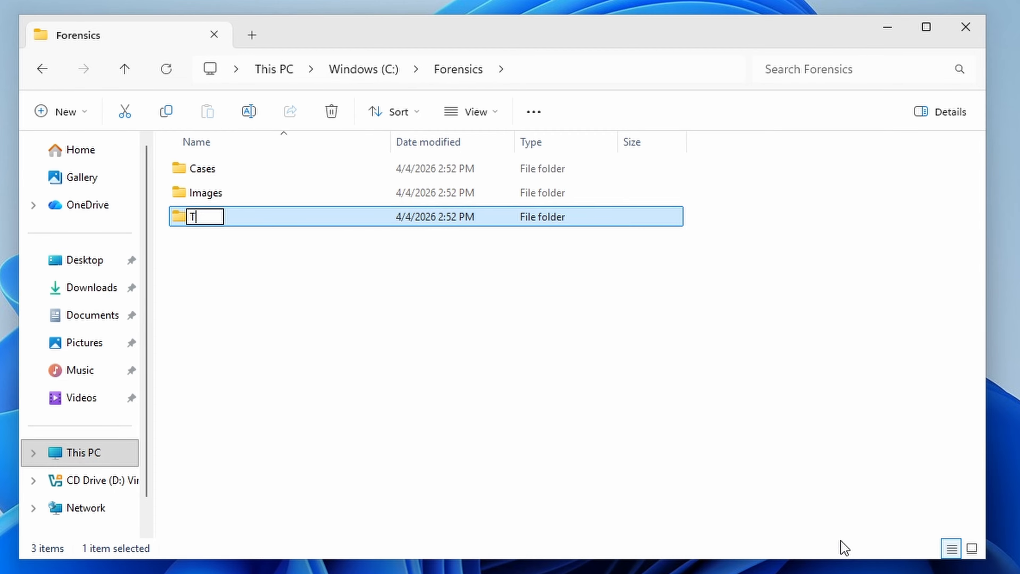
text(ools)
key(Return)
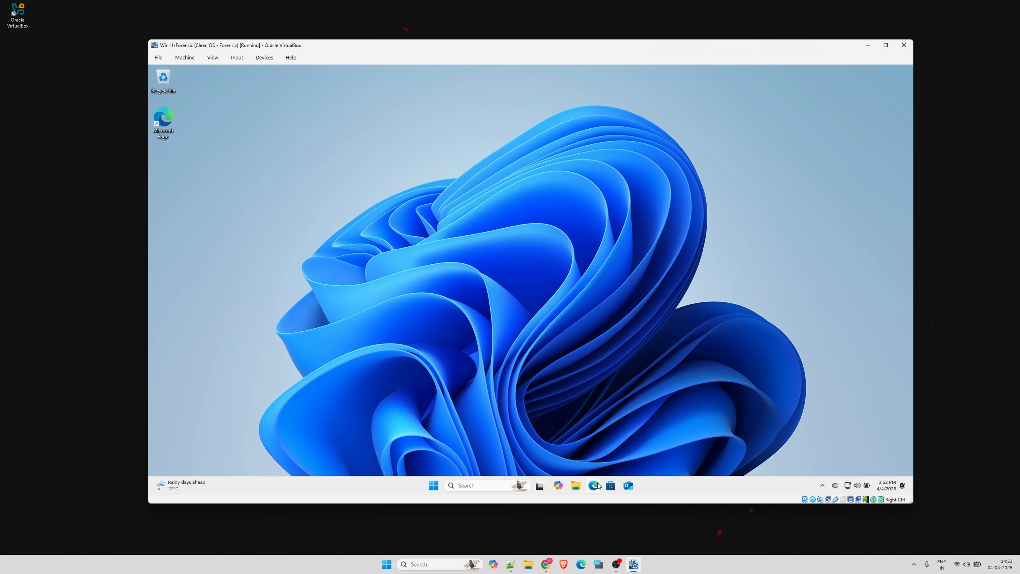
Open Microsoft Edge in the guest and complete its first-run setup, continuing without Google data
click(593, 485)
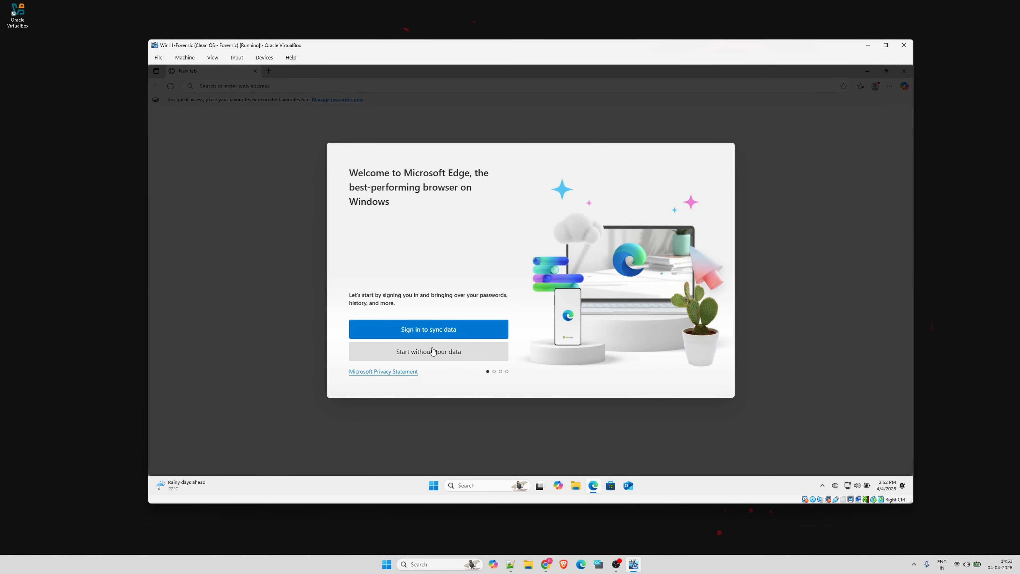
click(433, 351)
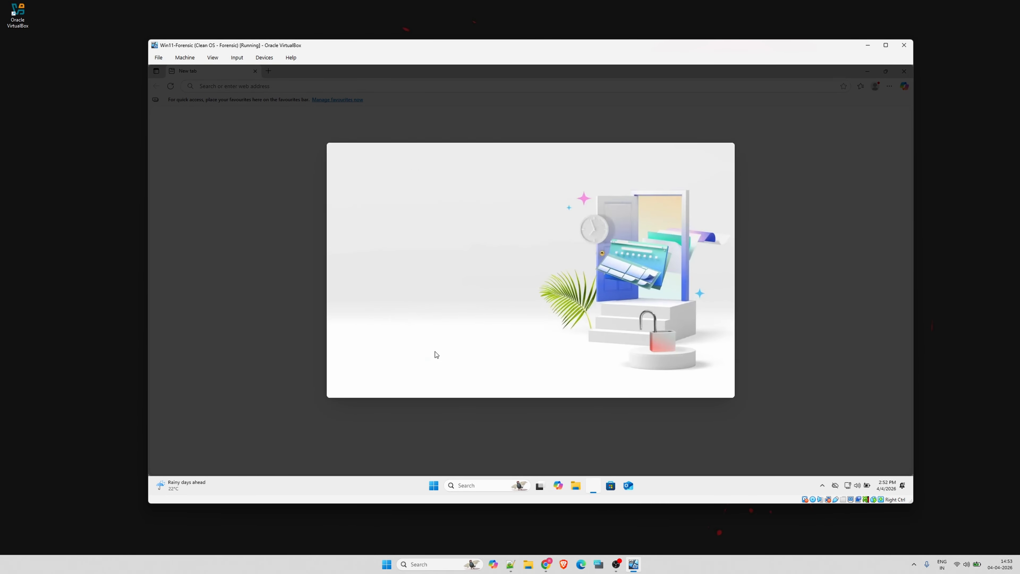
click(392, 353)
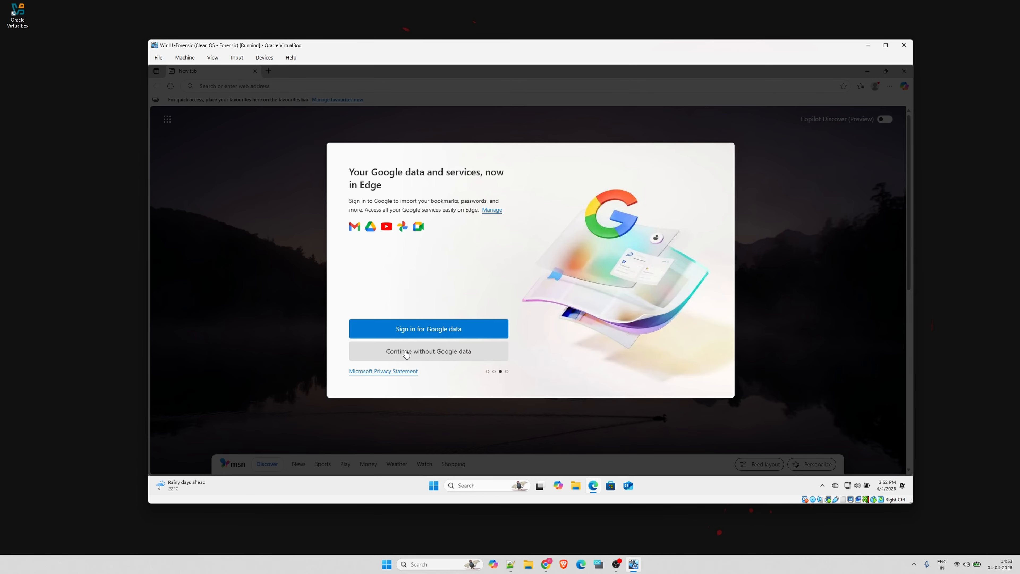
click(416, 352)
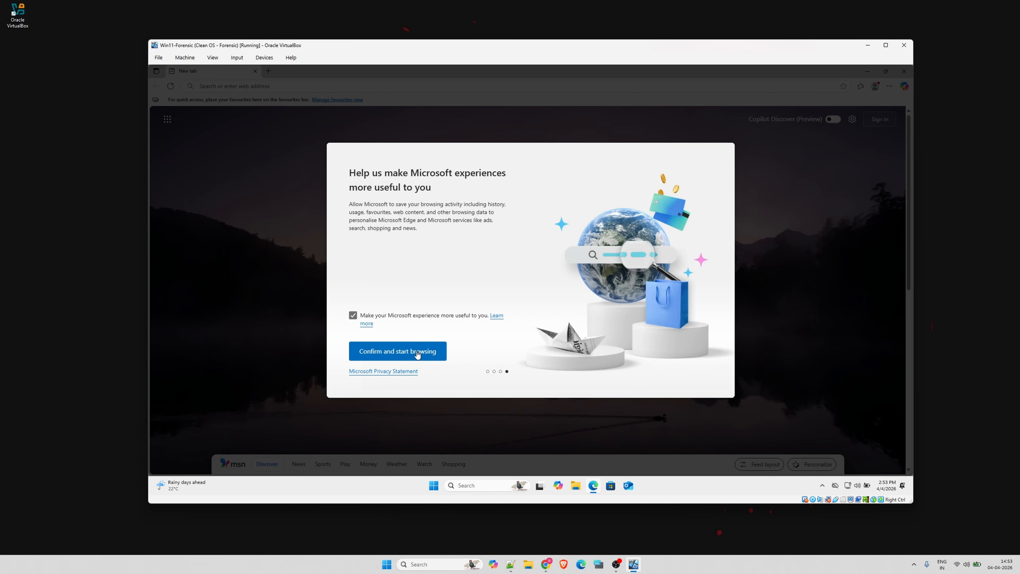
click(417, 351)
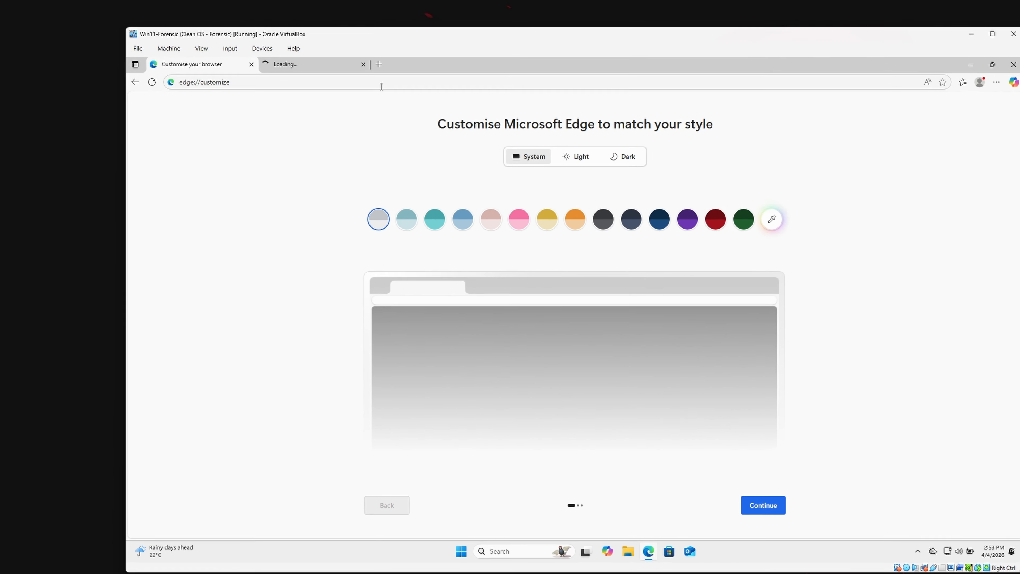
Search the web for "accessData FTK images"
click(364, 89)
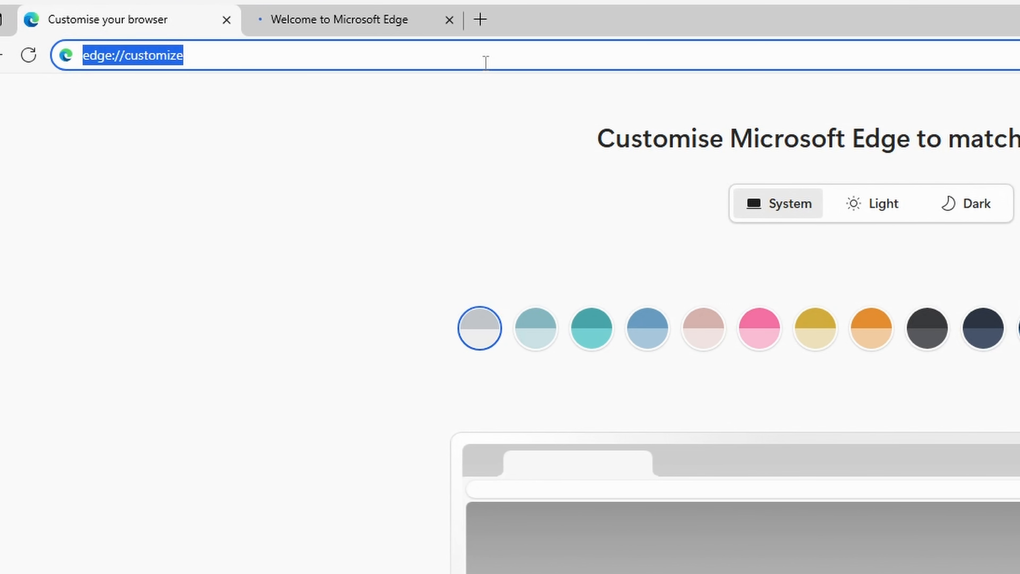
text(access)
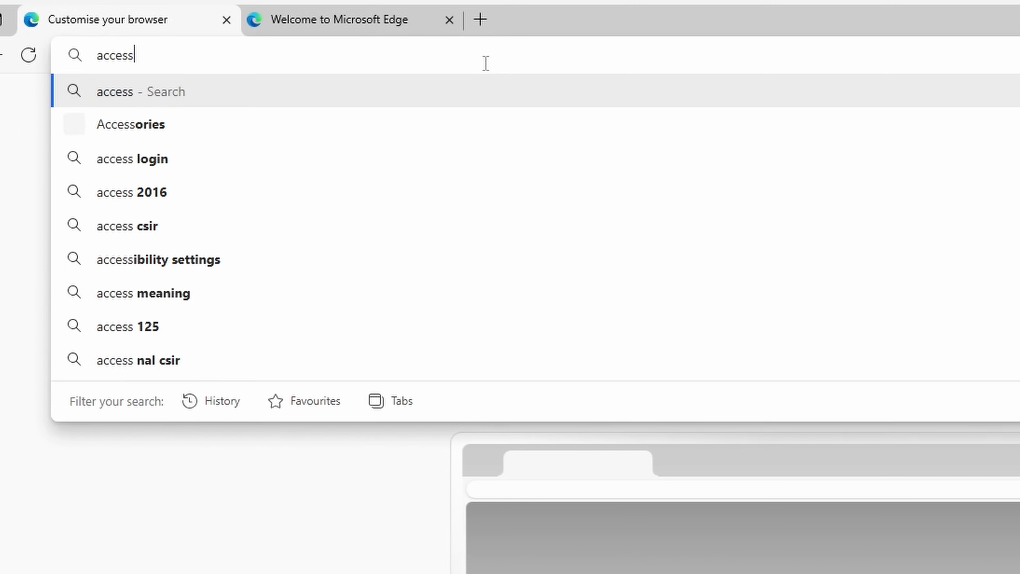
text(Data F)
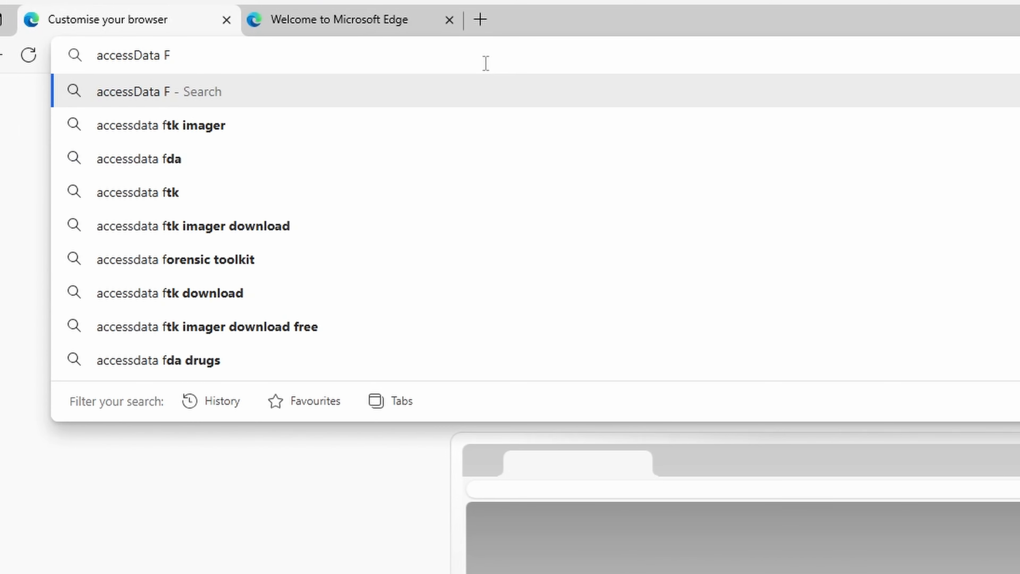
text(TKimages)
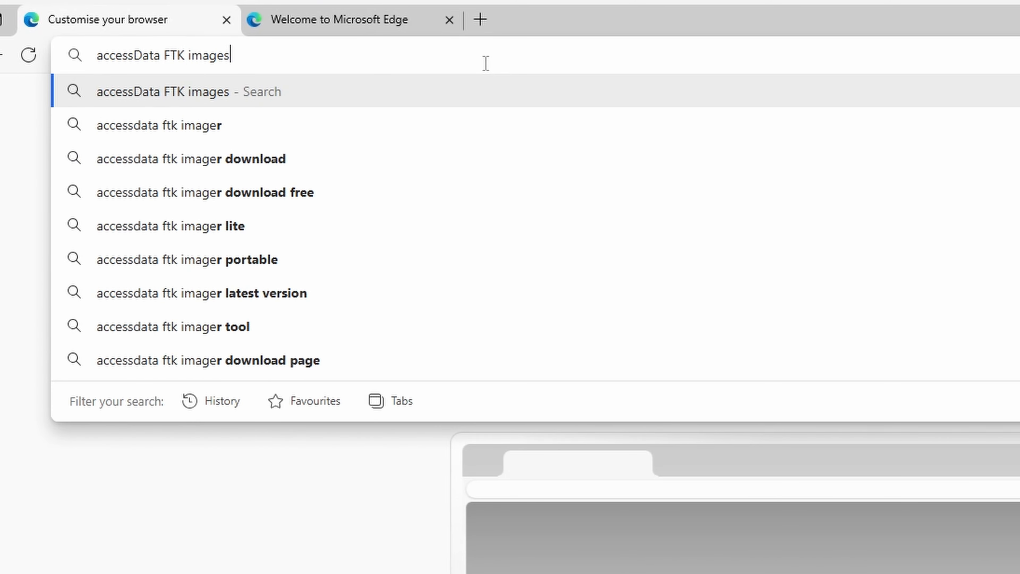
key(Return)
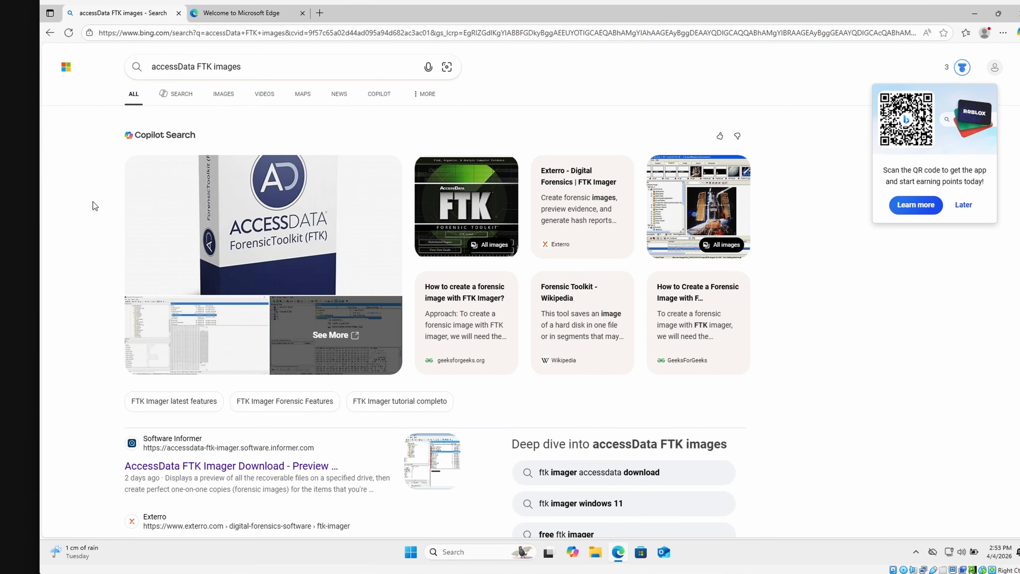
Open Exterro's FTK Imager page from the search results and download the free FTK Imager 4.7 installer
scroll(95, 205, down, 5)
scroll(93, 201, down, 1)
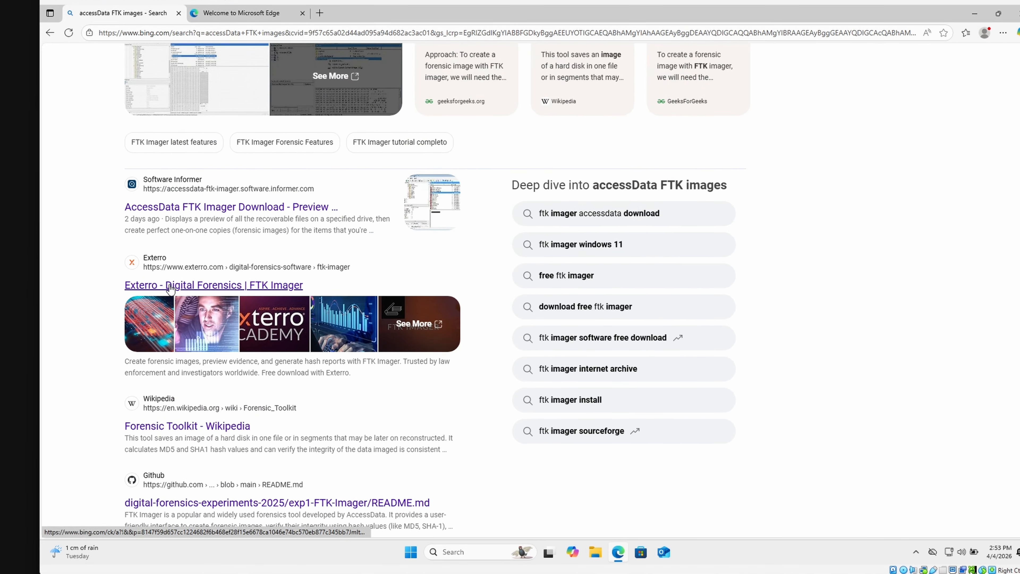
click(170, 285)
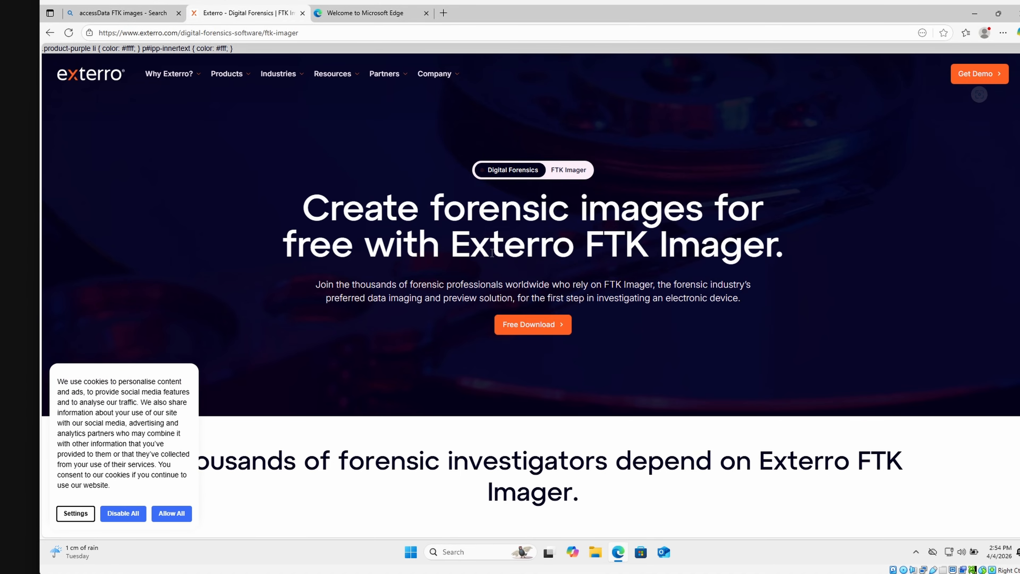
scroll(505, 290, down, 5)
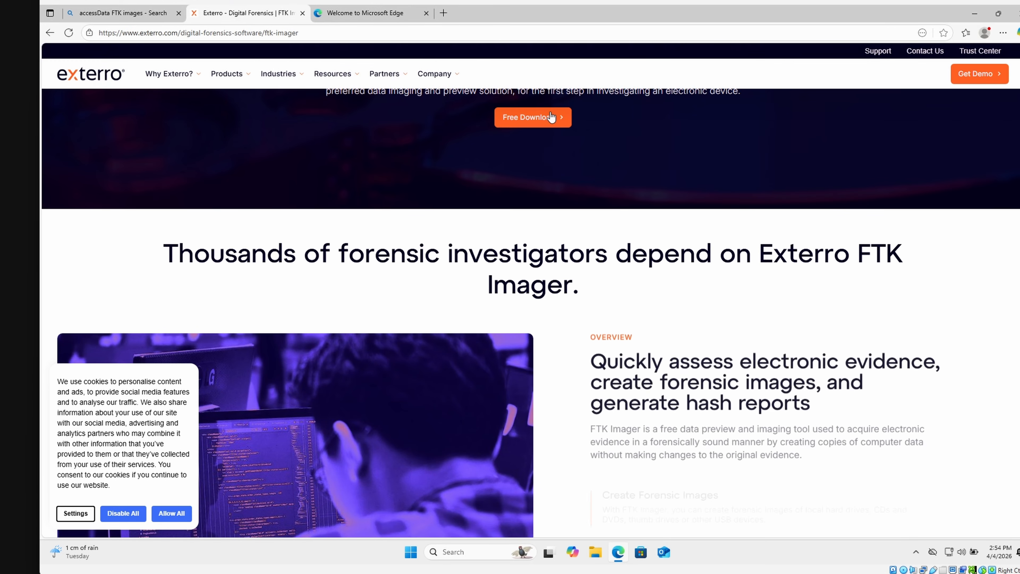
click(551, 118)
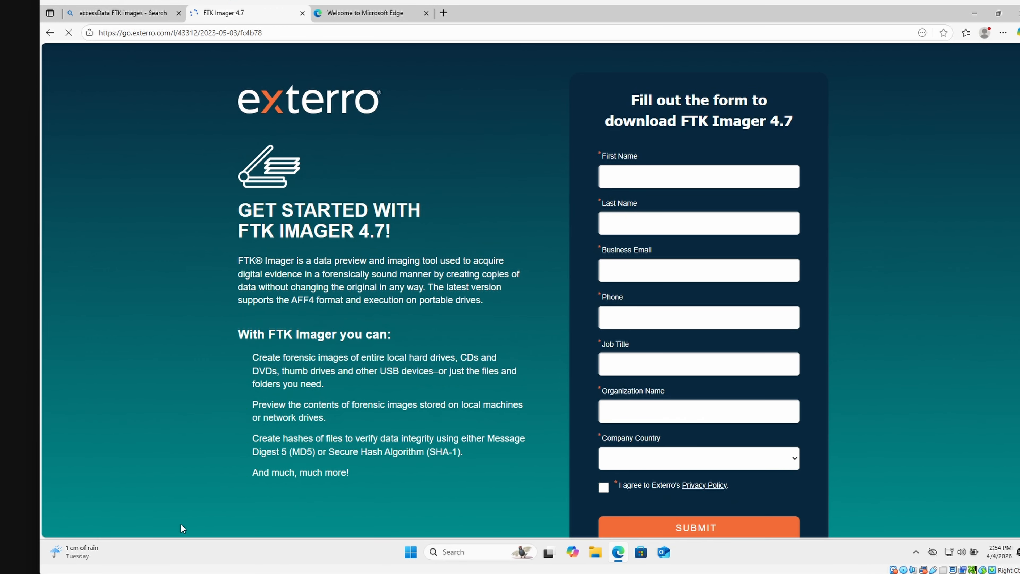
click(632, 152)
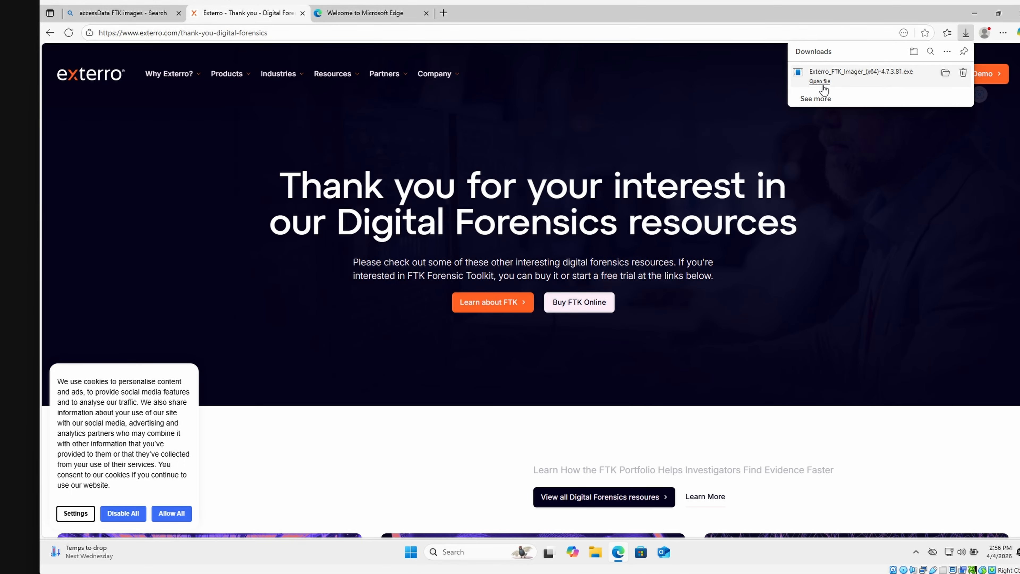
Run the downloaded FTK Imager installer, allow it to make changes to the device, and minimize the browser
click(819, 82)
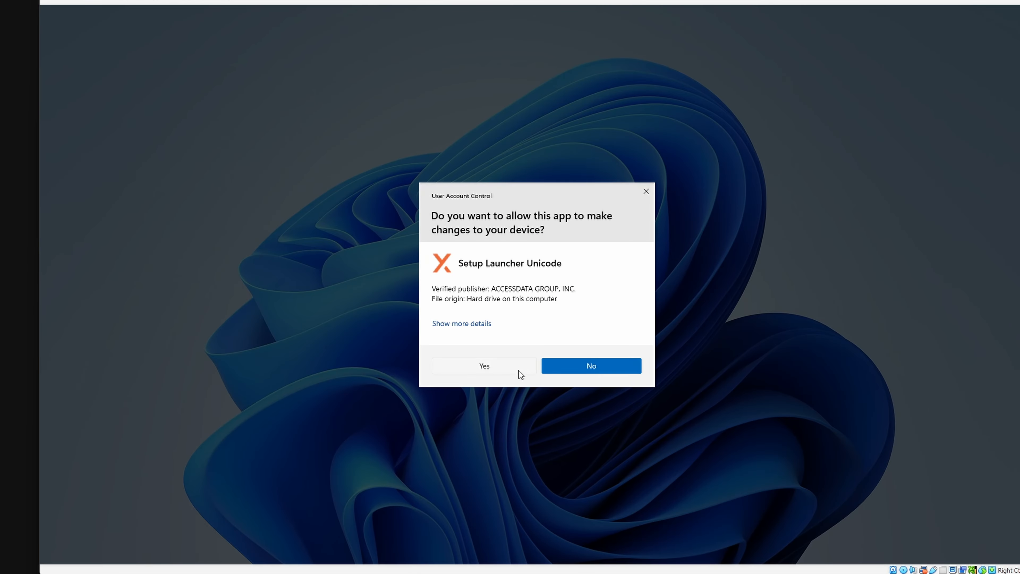
click(519, 370)
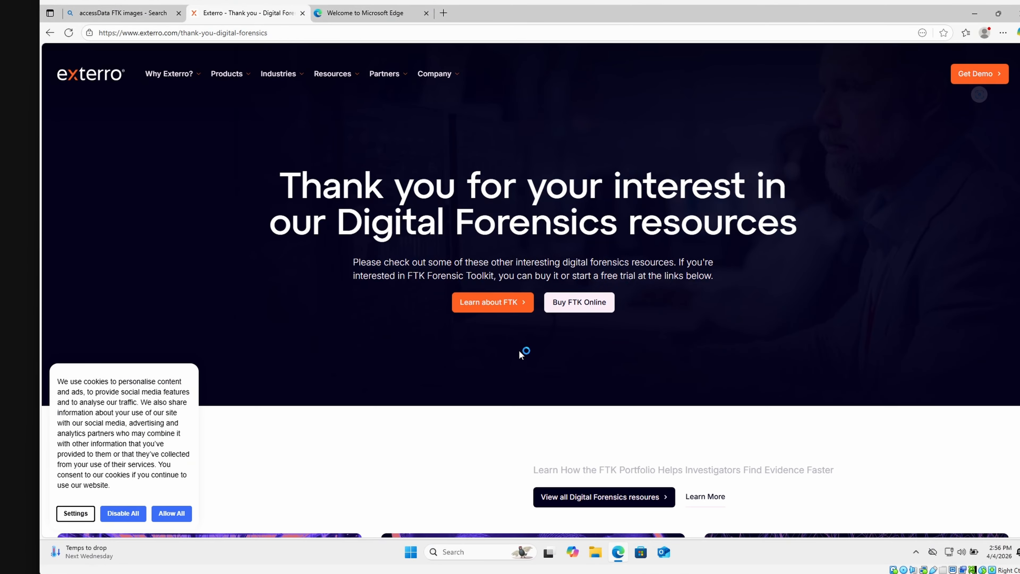
click(977, 14)
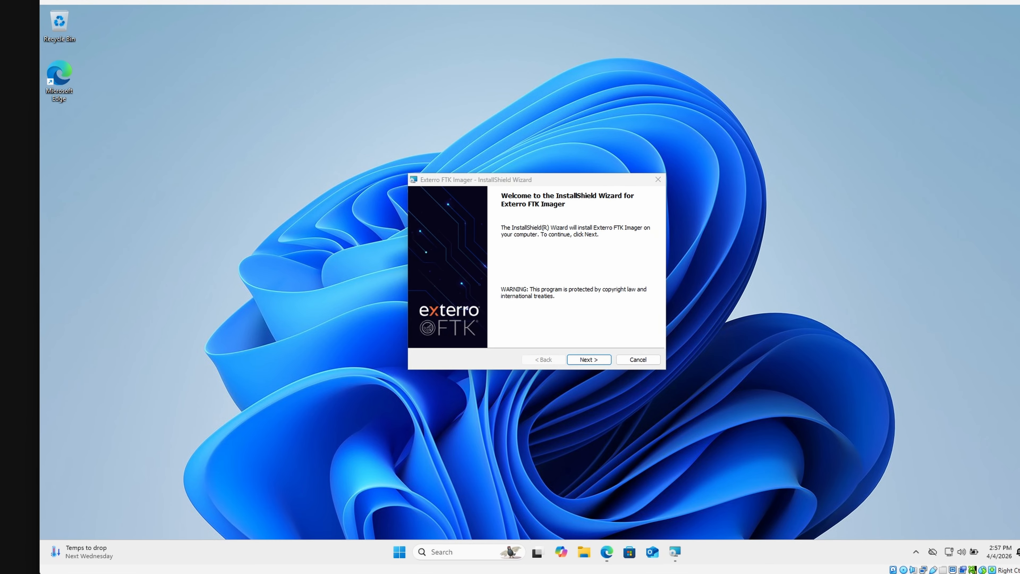
Accept the license, install FTK Imager to C:\Program Files\AccessData\ with the Windows Defender exclusion kept, and launch it on finishing
click(590, 361)
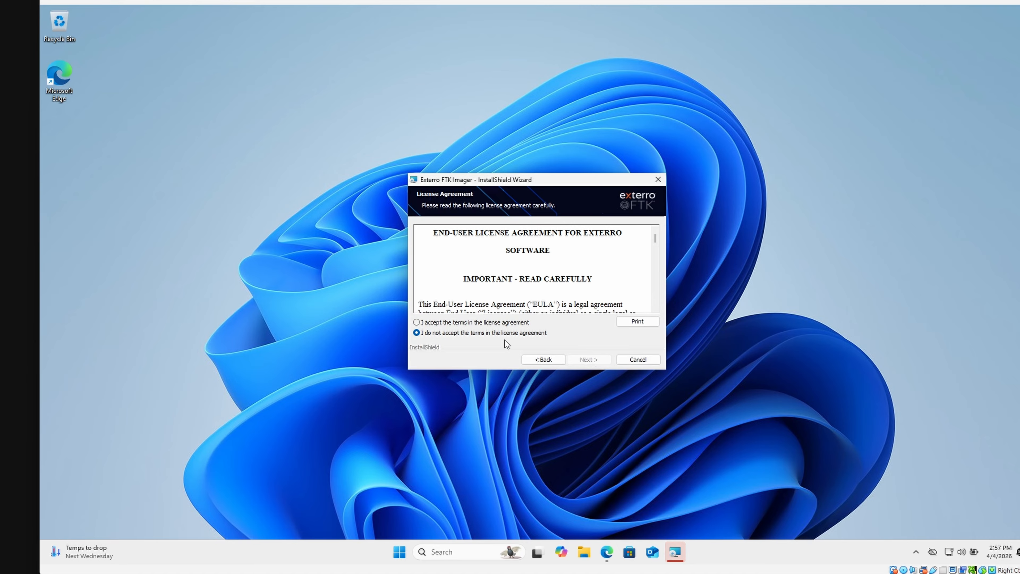
click(466, 322)
click(589, 359)
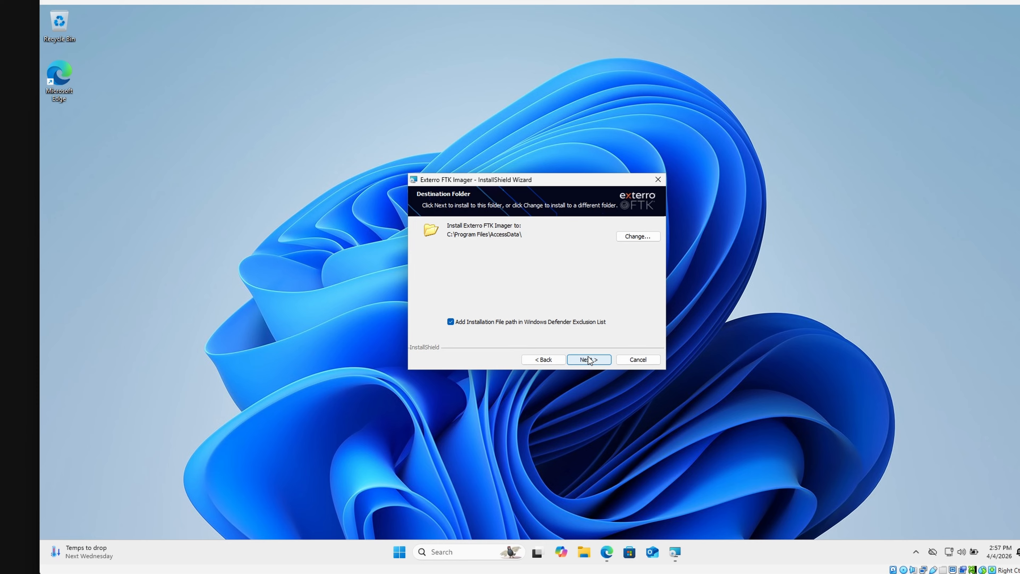
click(587, 359)
click(587, 358)
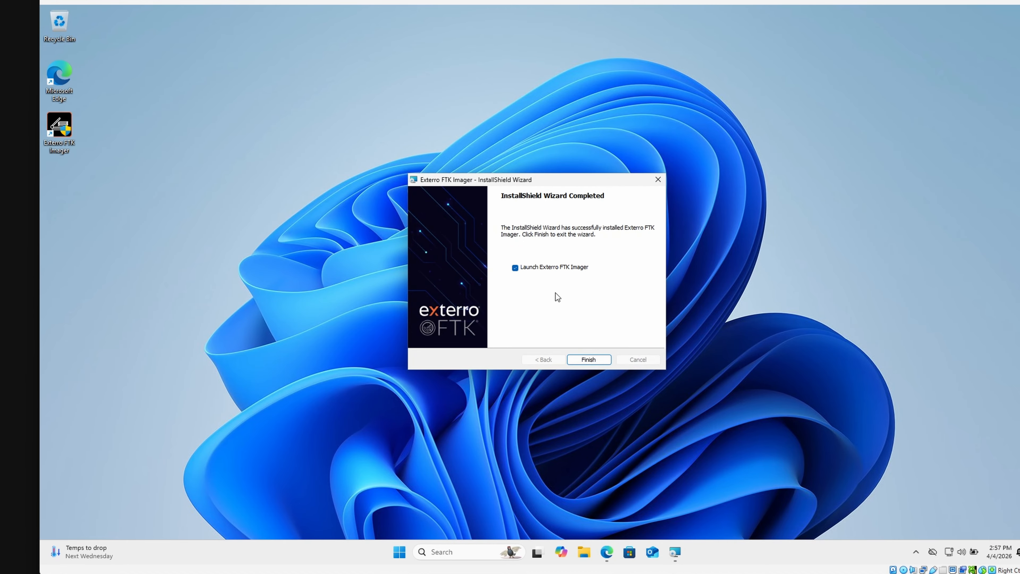
click(588, 359)
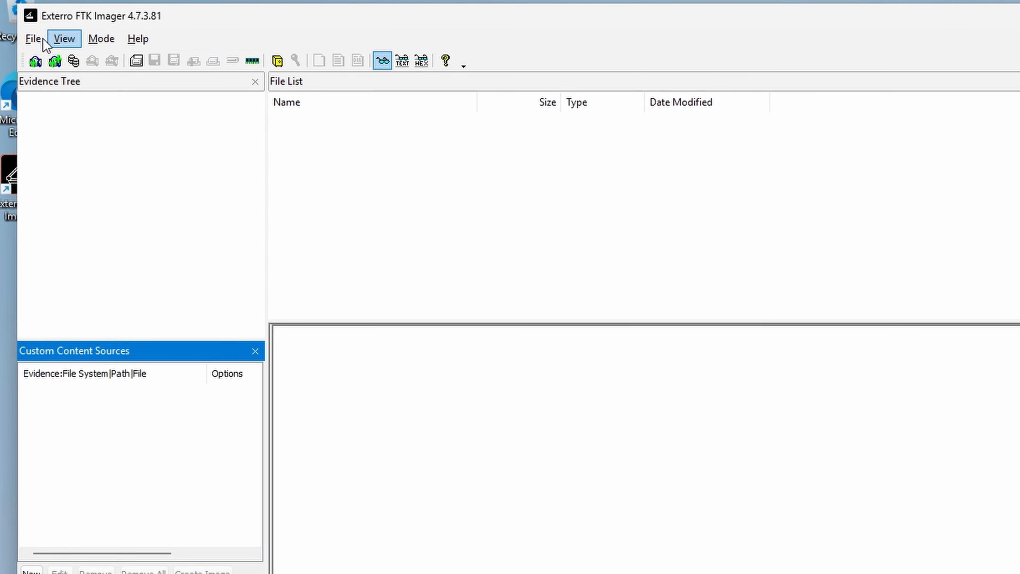
Start creating a disk image with Physical Drive as the source type and show the available source drives
click(37, 39)
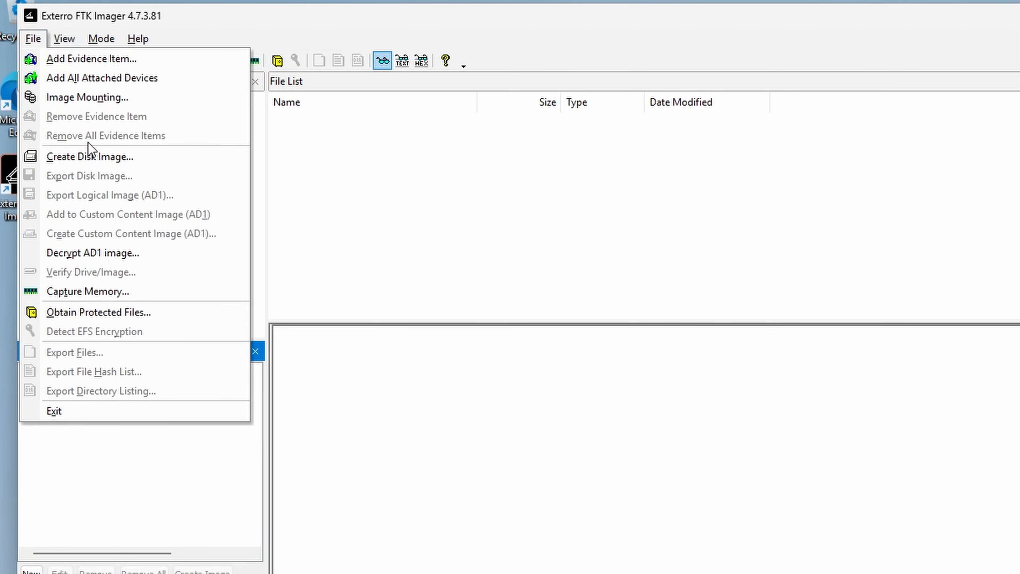
click(97, 153)
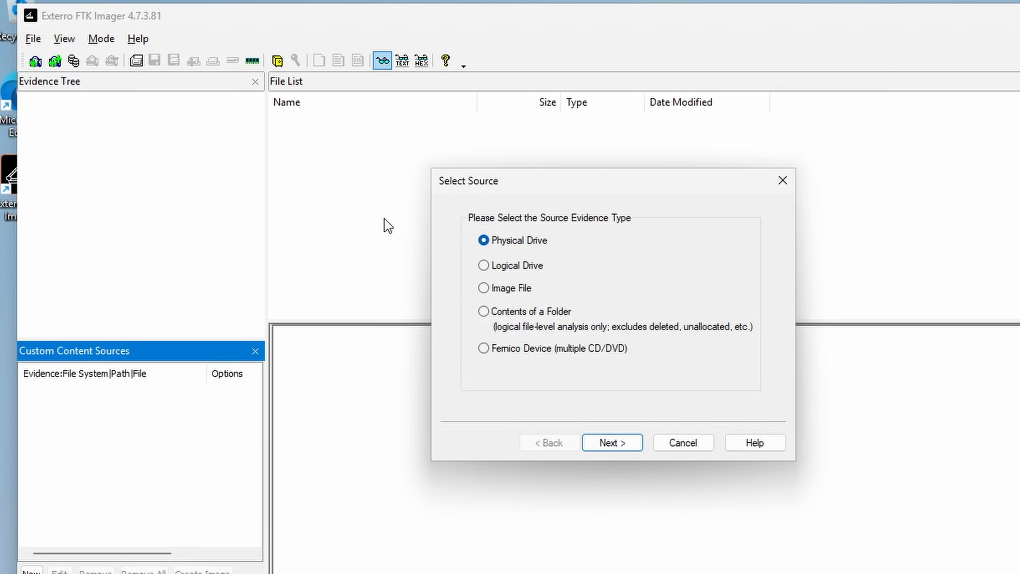
click(616, 443)
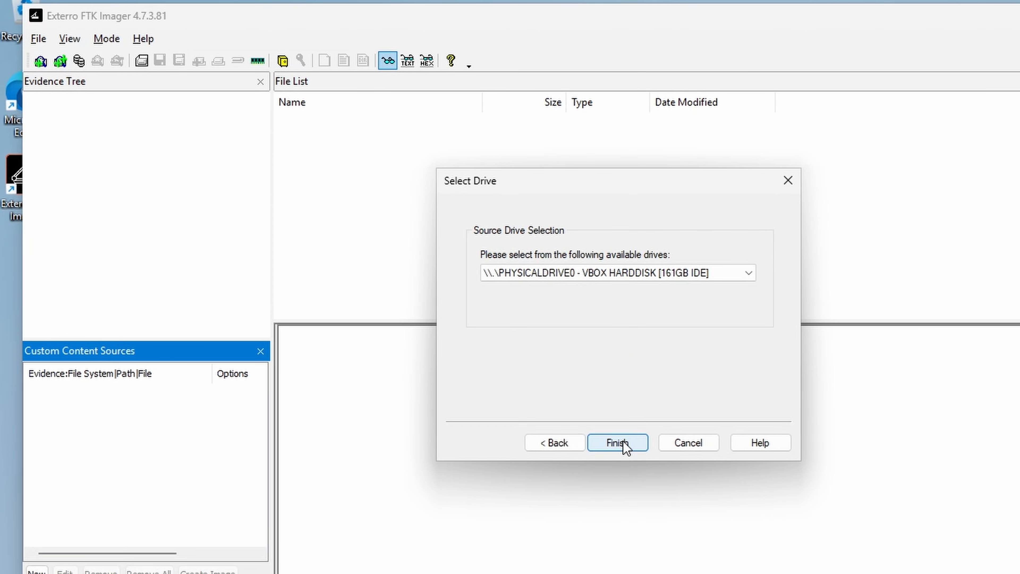
click(621, 278)
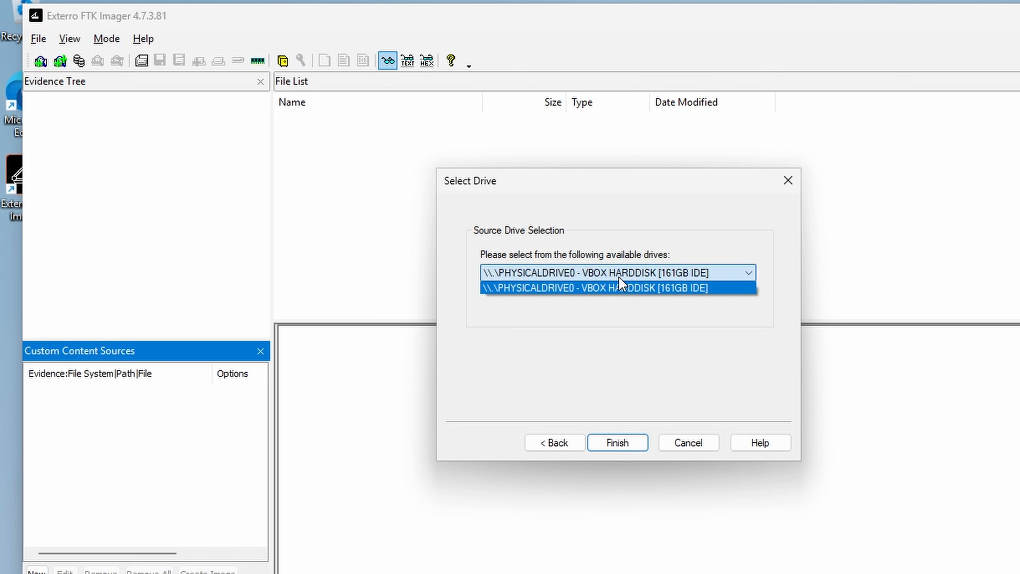